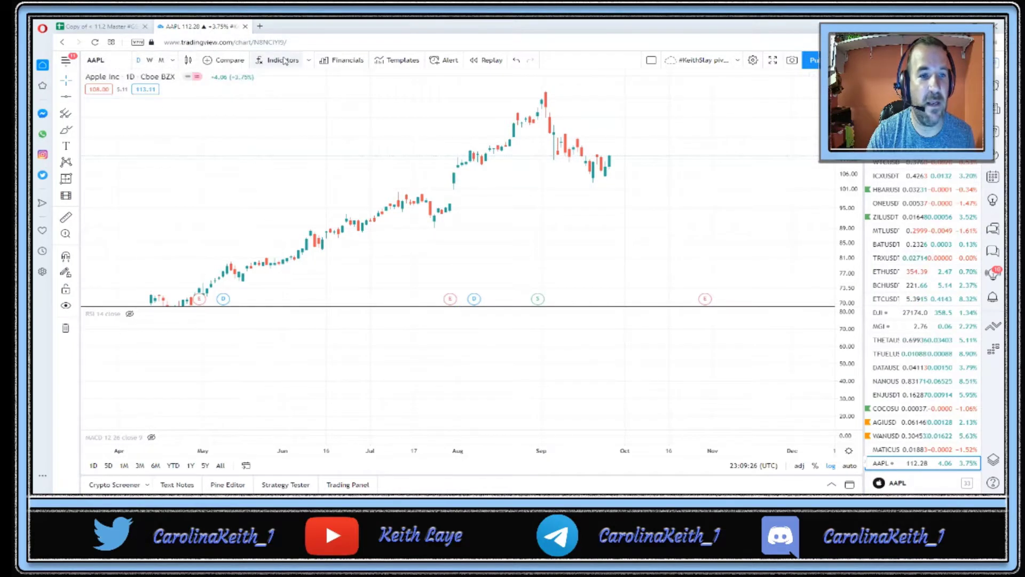
- Search the indicator library for "relative", and look through the favorite indicators for the Relative Strength Index
{"action": "left_click", "coordinate": [277, 60]}
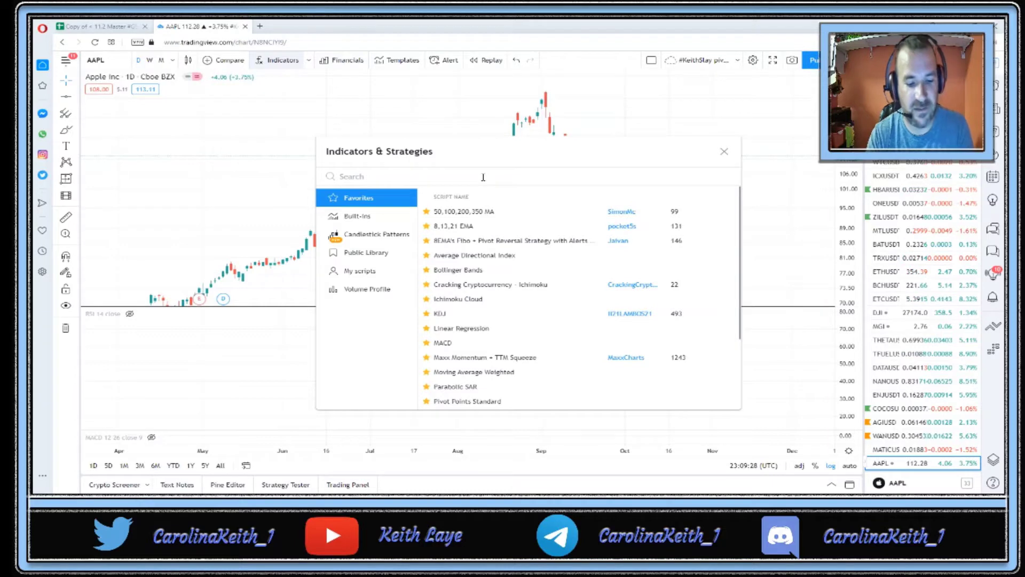
{"action": "type", "text": "relative"}
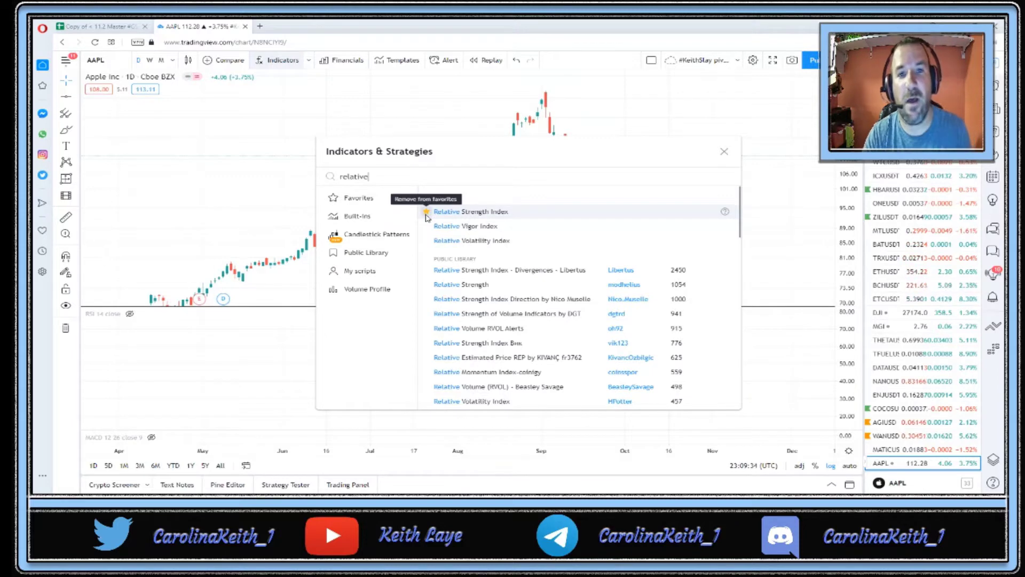
{"action": "left_click", "coordinate": [371, 202]}
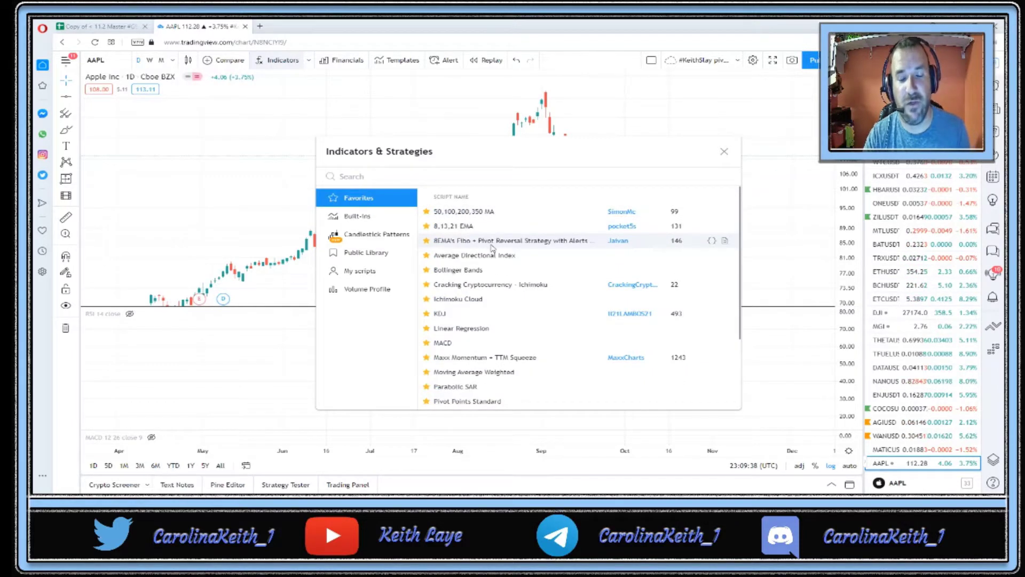
{"action": "scroll", "coordinate": [488, 267], "scroll_direction": "down", "scroll_amount": 3}
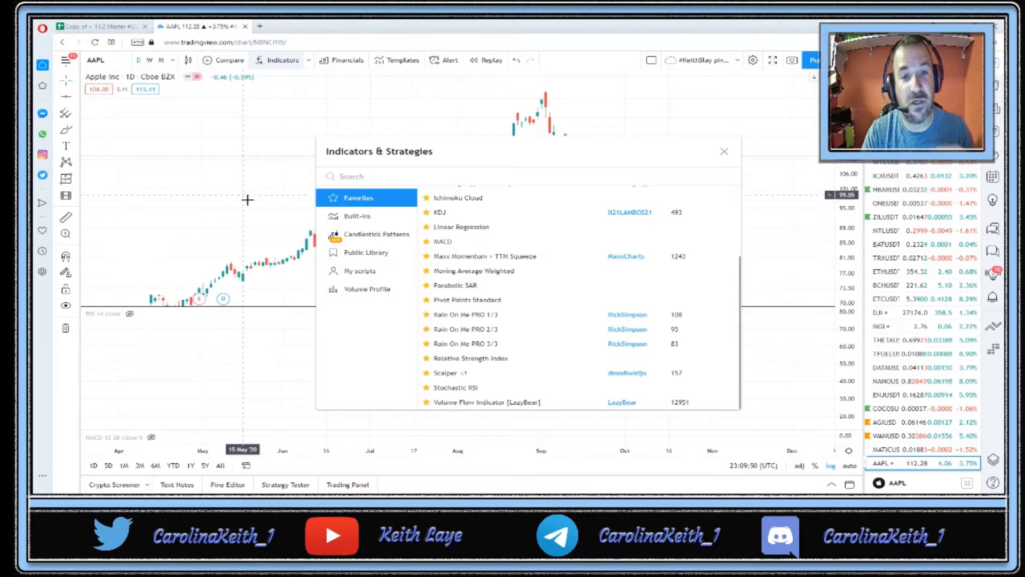
{"action": "left_click", "coordinate": [724, 153]}
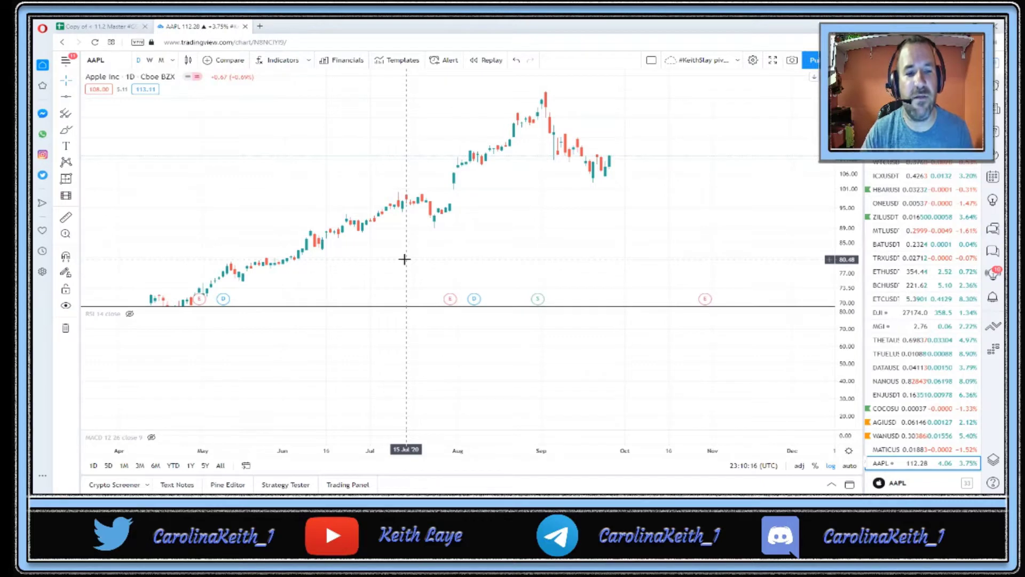
- Show the hidden RSI indicator and maximize its pane
{"action": "left_click", "coordinate": [129, 314]}
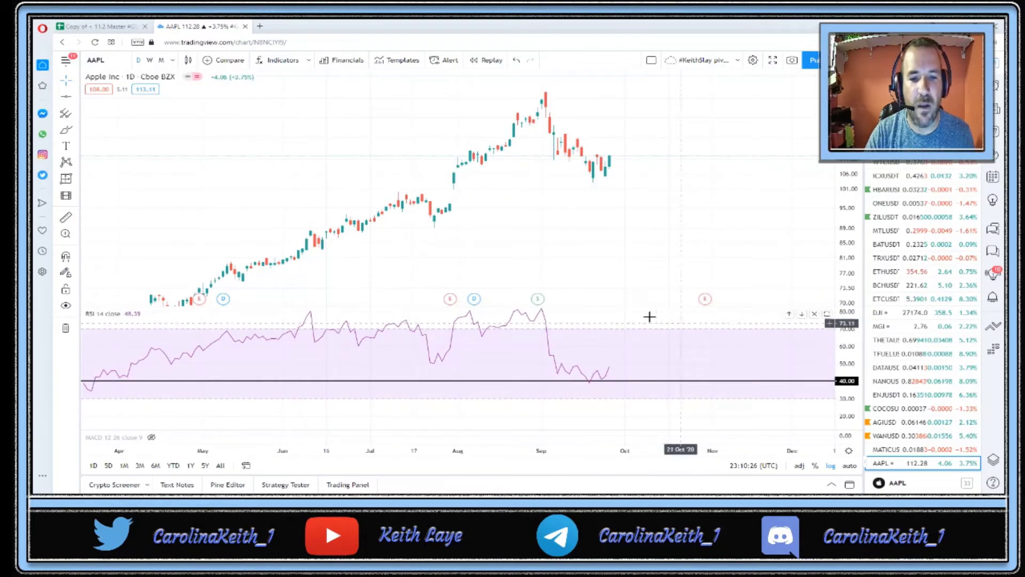
{"action": "double_click", "coordinate": [625, 315]}
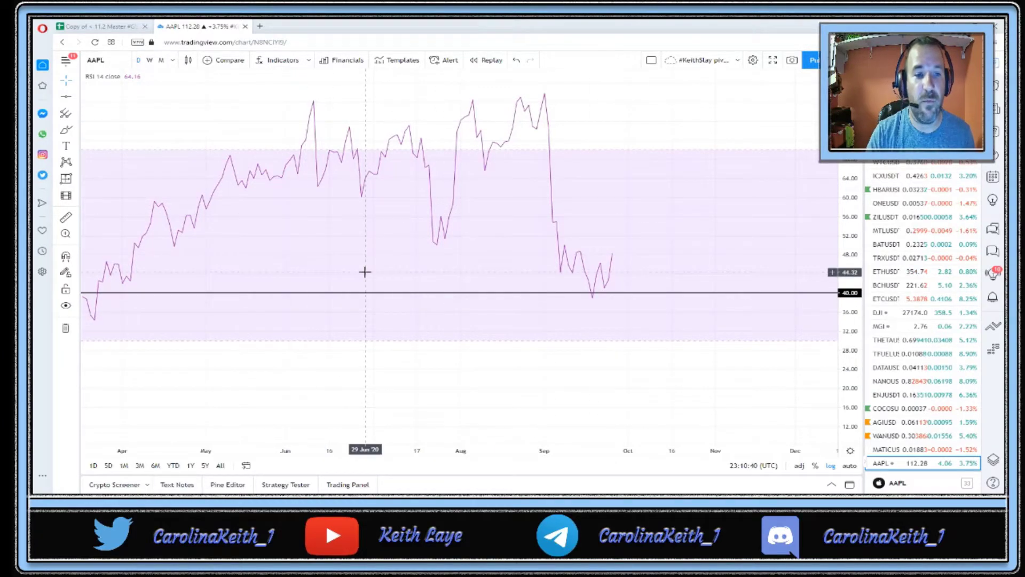
- Delete the green brush loop around the RSI low near late February 2020
{"action": "scroll", "coordinate": [187, 275], "scroll_direction": "down", "scroll_amount": 5}
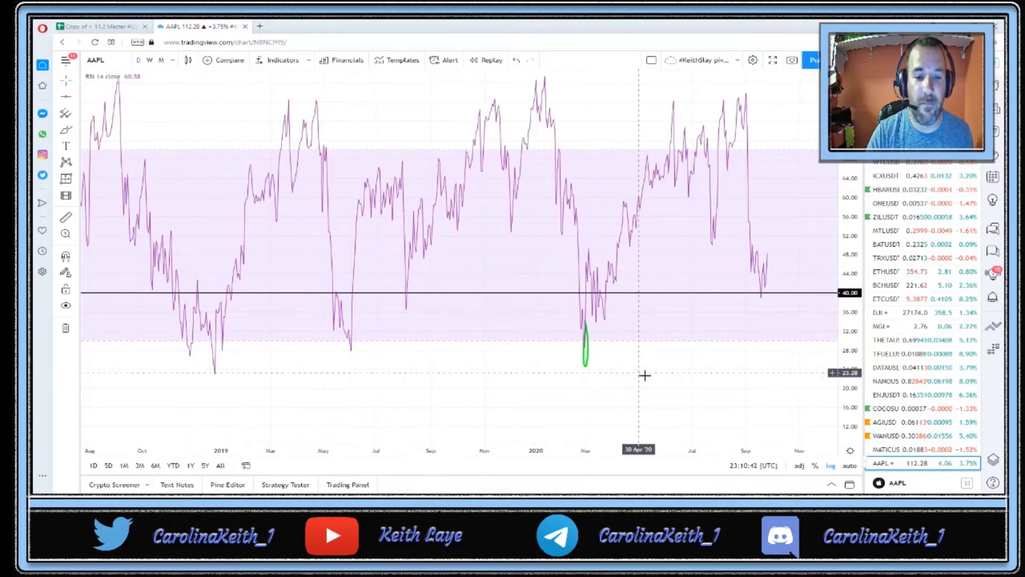
{"action": "left_click", "coordinate": [579, 365]}
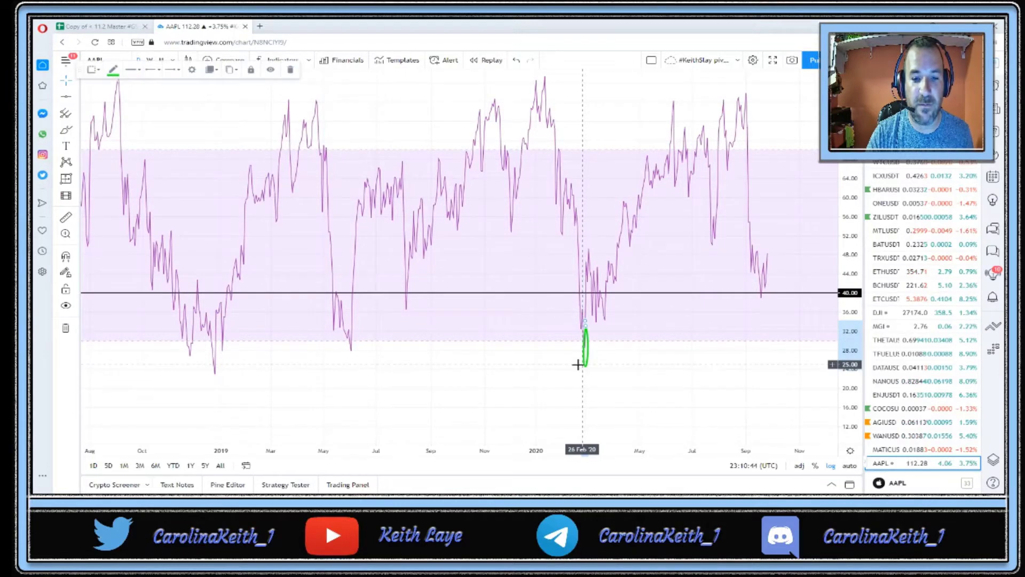
{"action": "left_click", "coordinate": [290, 70]}
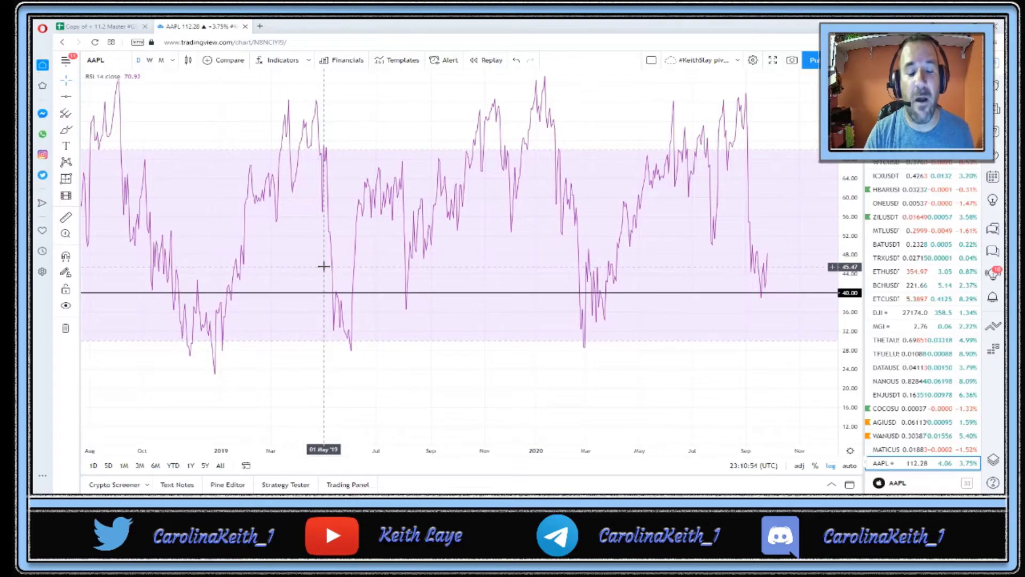
- Add the text label "overbought" above the 70 level of the RSI, just after the early September peak
{"action": "scroll", "coordinate": [324, 265], "scroll_direction": "up", "scroll_amount": 5}
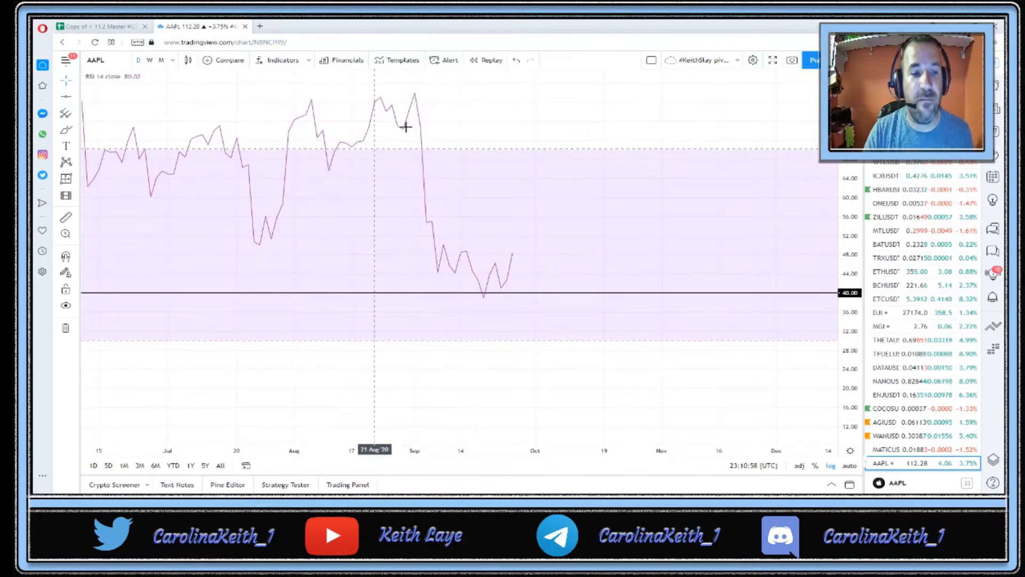
{"action": "left_click_drag", "start_coordinate": [448, 119], "coordinate": [444, 137]}
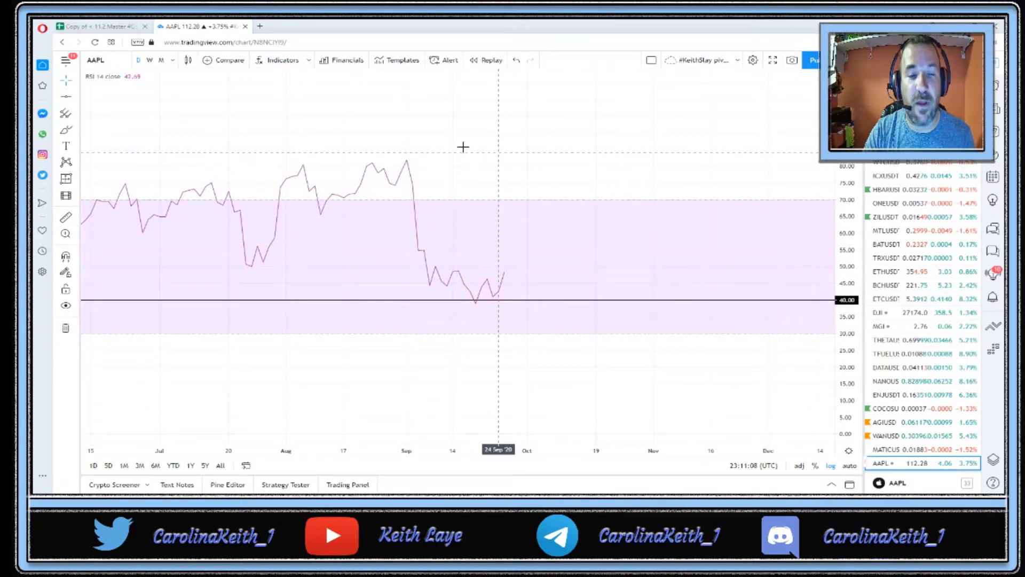
{"action": "left_click", "coordinate": [418, 146]}
{"action": "type", "text": "over"}
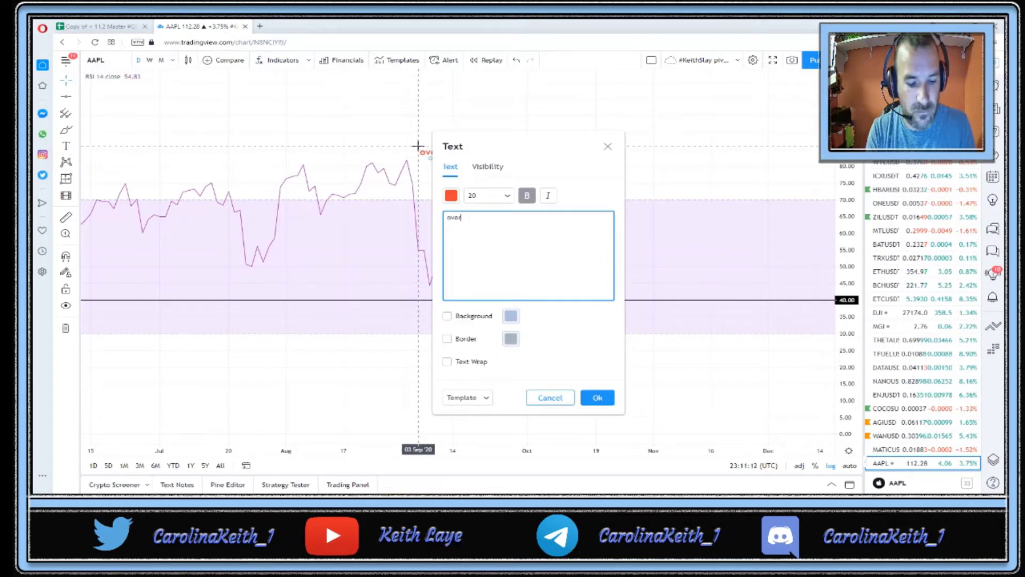
{"action": "type", "text": "bought"}
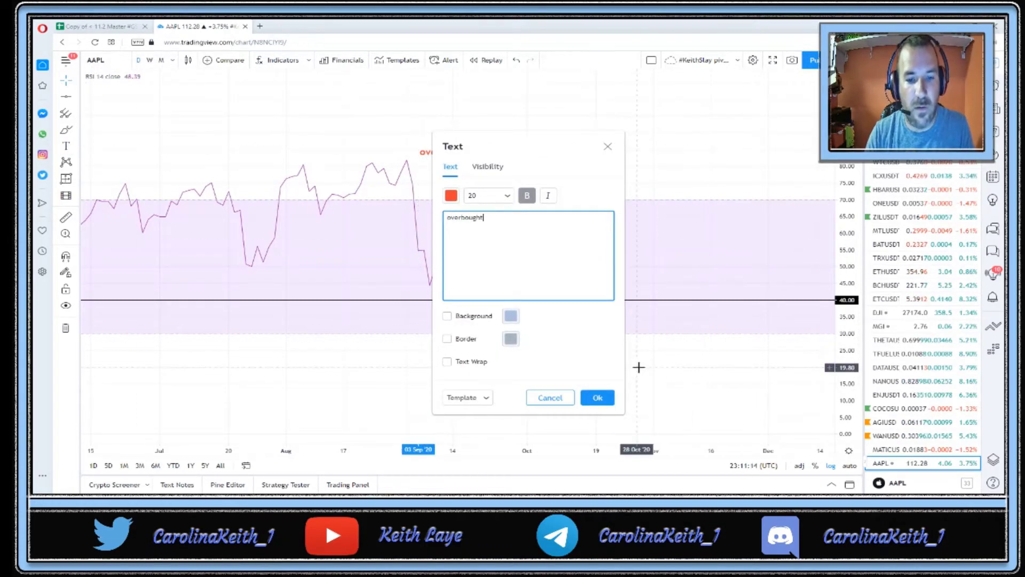
{"action": "left_click", "coordinate": [598, 397]}
{"action": "left_click_drag", "start_coordinate": [469, 154], "coordinate": [497, 149]}
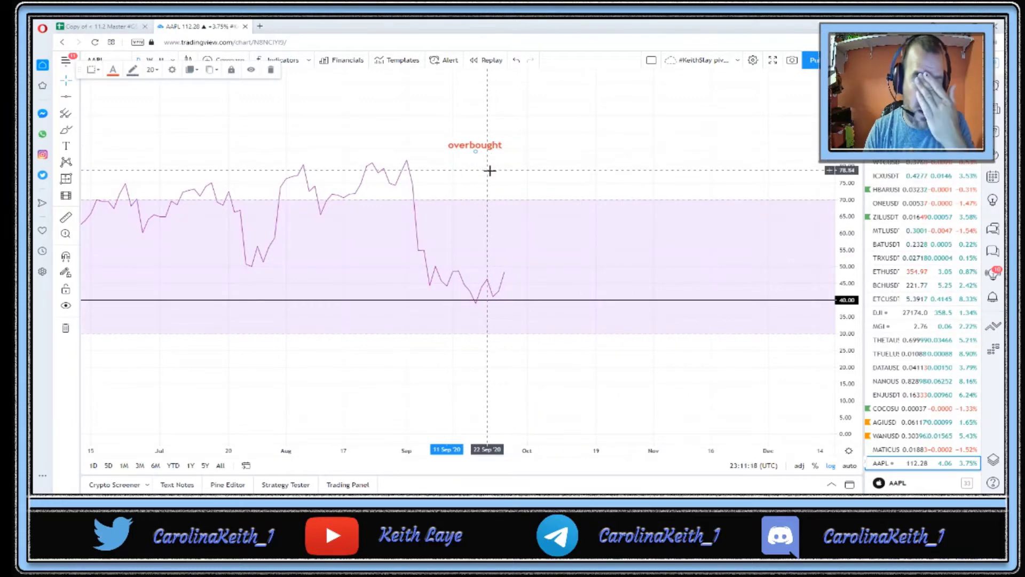
- Add the text label "oversold" below the 30 level of the RSI, directly beneath the "overbought" label
{"action": "double_click", "coordinate": [546, 170]}
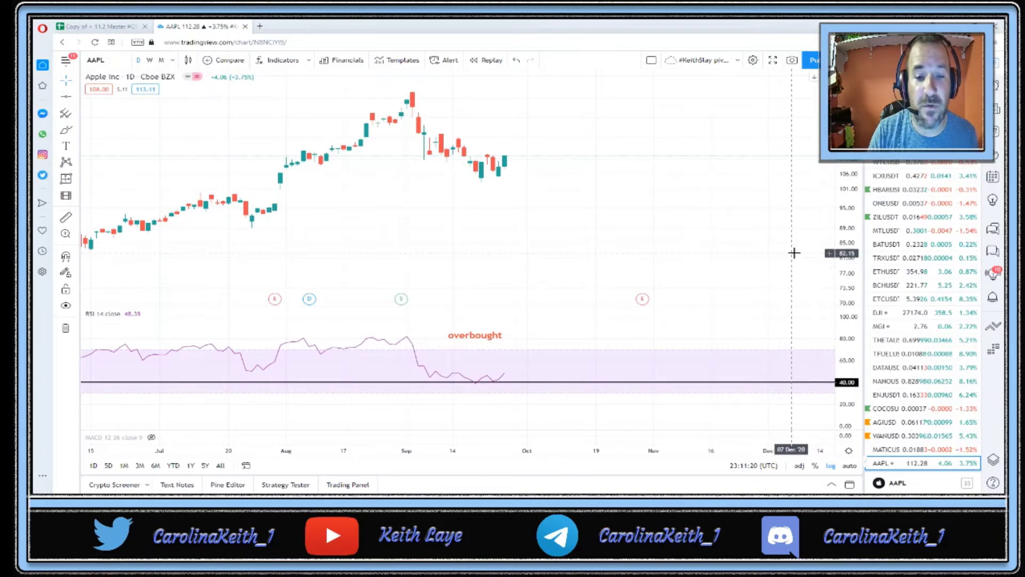
{"action": "double_click", "coordinate": [565, 333]}
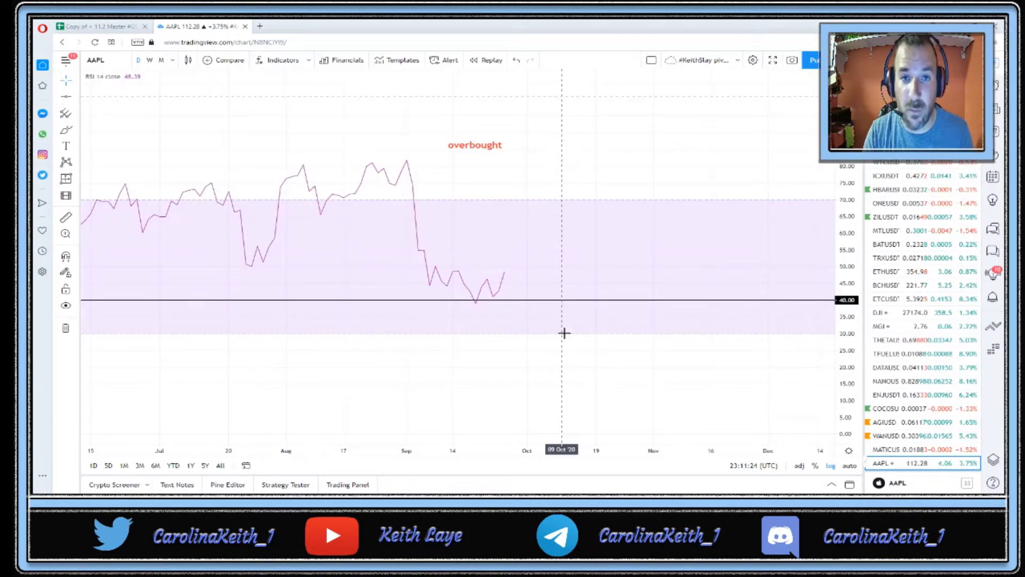
{"action": "left_click", "coordinate": [67, 146]}
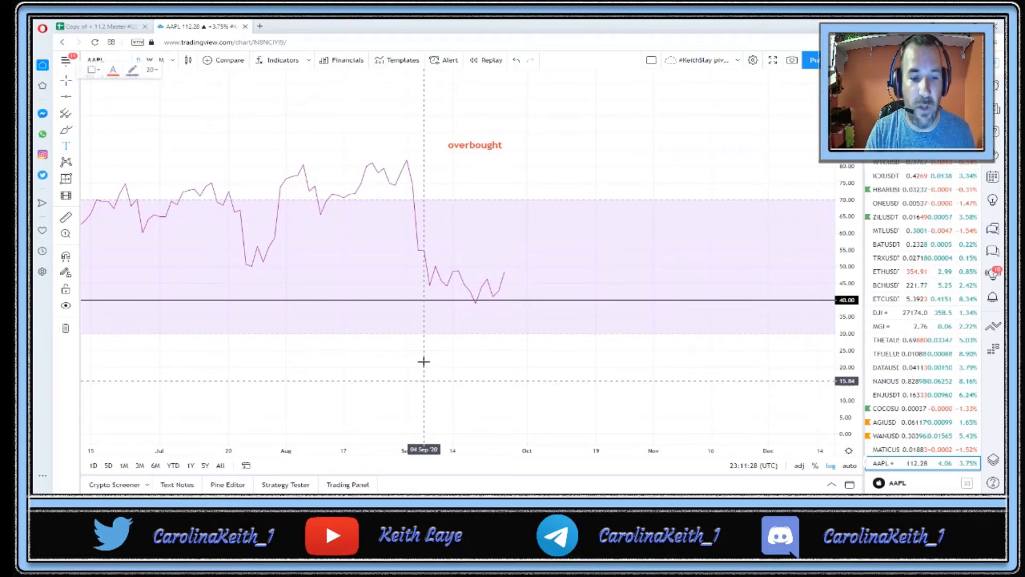
{"action": "left_click", "coordinate": [425, 350]}
{"action": "type", "text": "oversold"}
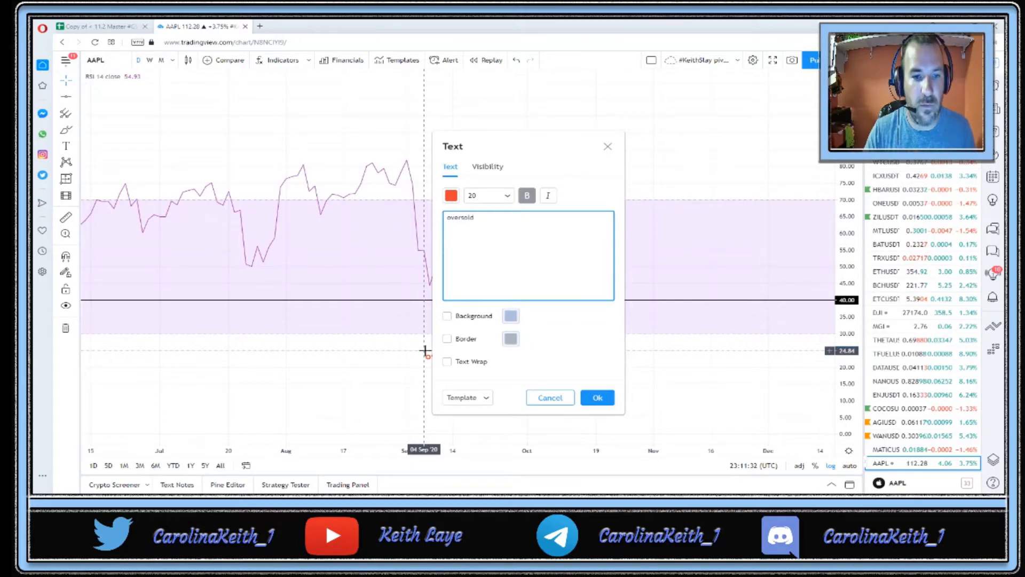
{"action": "left_click", "coordinate": [596, 397]}
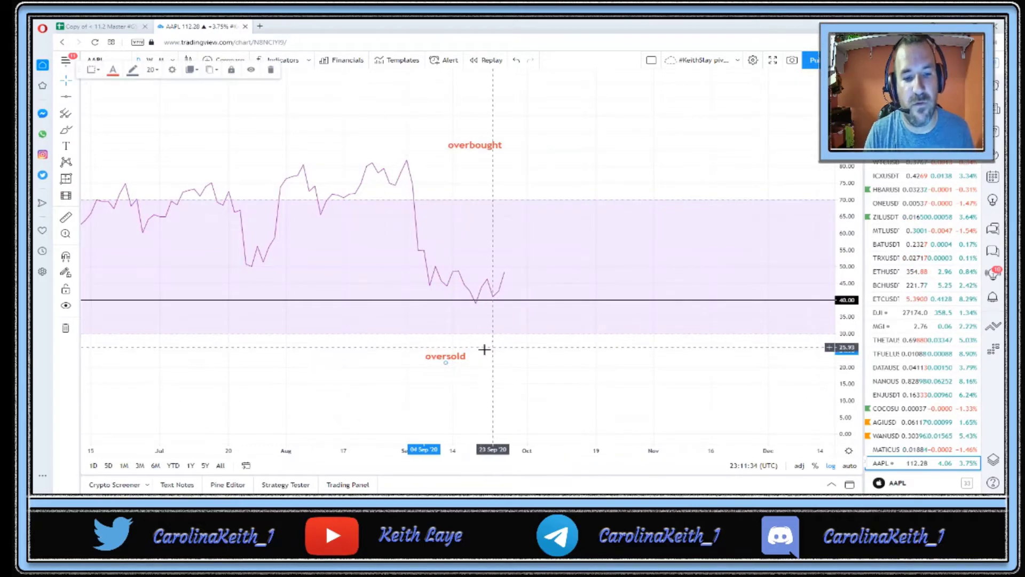
{"action": "left_click_drag", "start_coordinate": [459, 362], "coordinate": [488, 363]}
{"action": "left_click", "coordinate": [528, 371]}
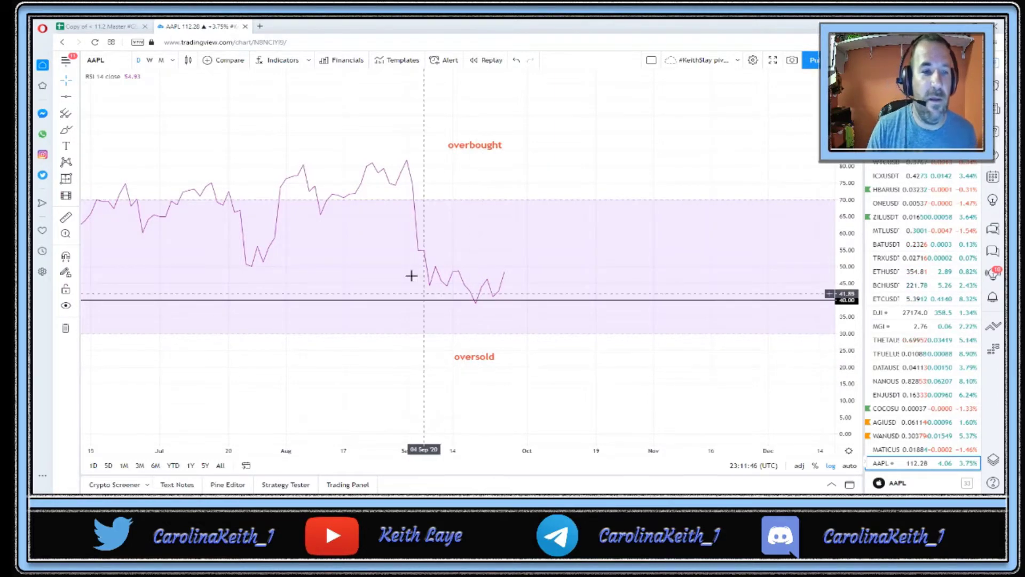
- Circle the RSI peaks above the 70 level in early August, mid-August and early September with the green brush
{"action": "scroll", "coordinate": [380, 240], "scroll_direction": "up", "scroll_amount": 3}
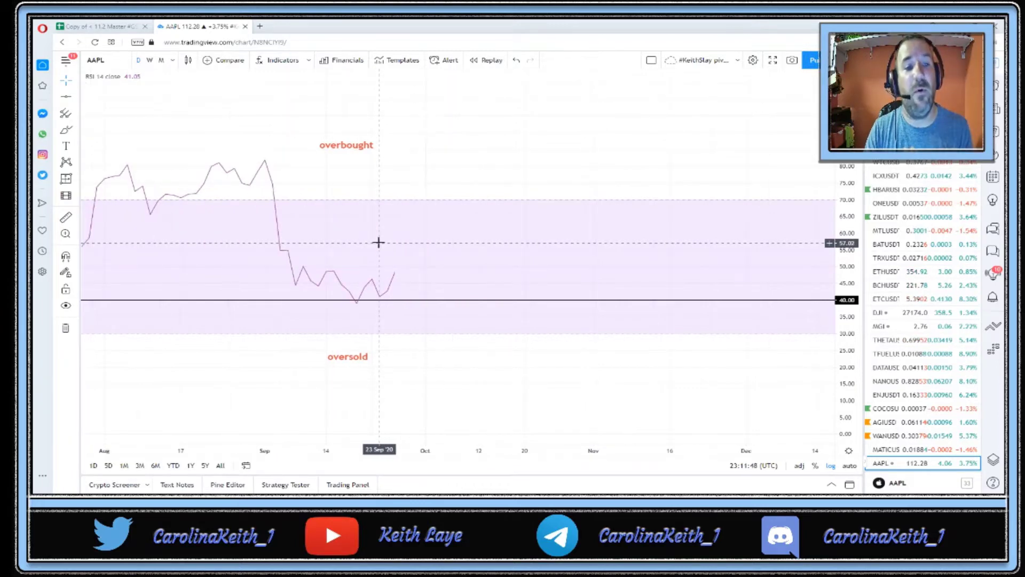
{"action": "left_click_drag", "start_coordinate": [321, 169], "coordinate": [459, 196]}
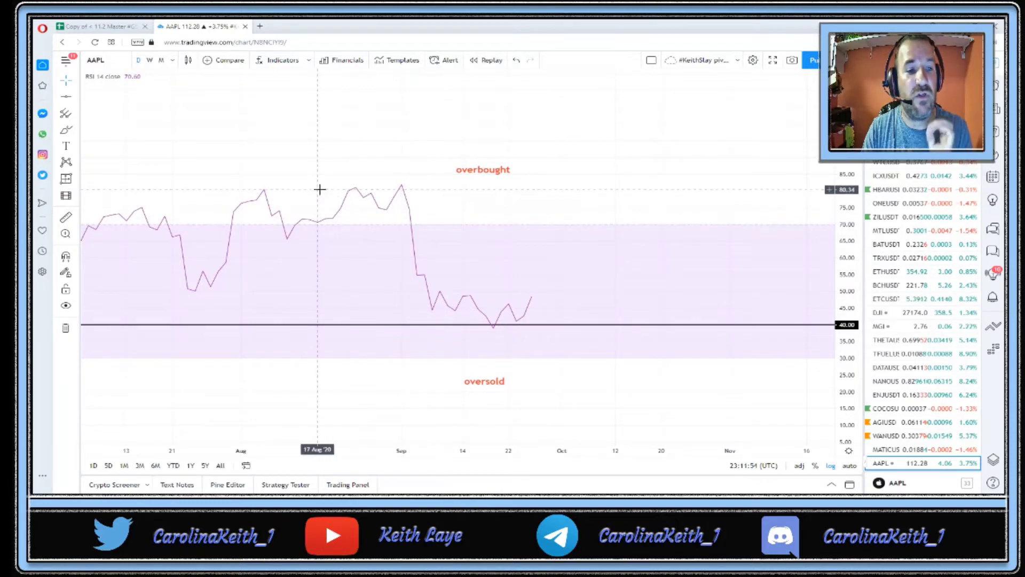
{"action": "left_click_drag", "start_coordinate": [313, 185], "coordinate": [348, 198]}
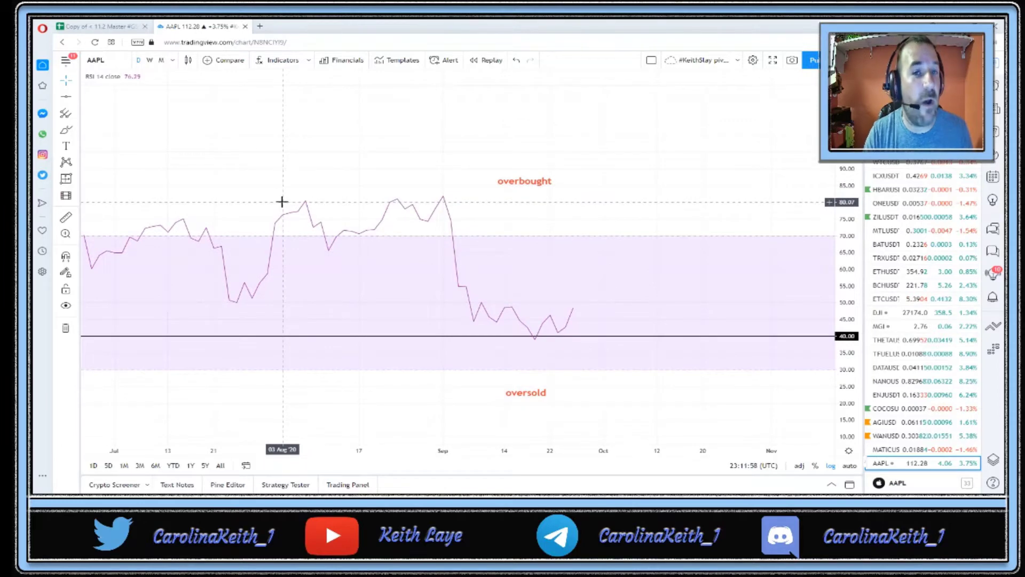
{"action": "left_click", "coordinate": [66, 129]}
{"action": "left_click_drag", "start_coordinate": [260, 220], "coordinate": [318, 196]}
{"action": "left_click_drag", "start_coordinate": [322, 225], "coordinate": [267, 220]}
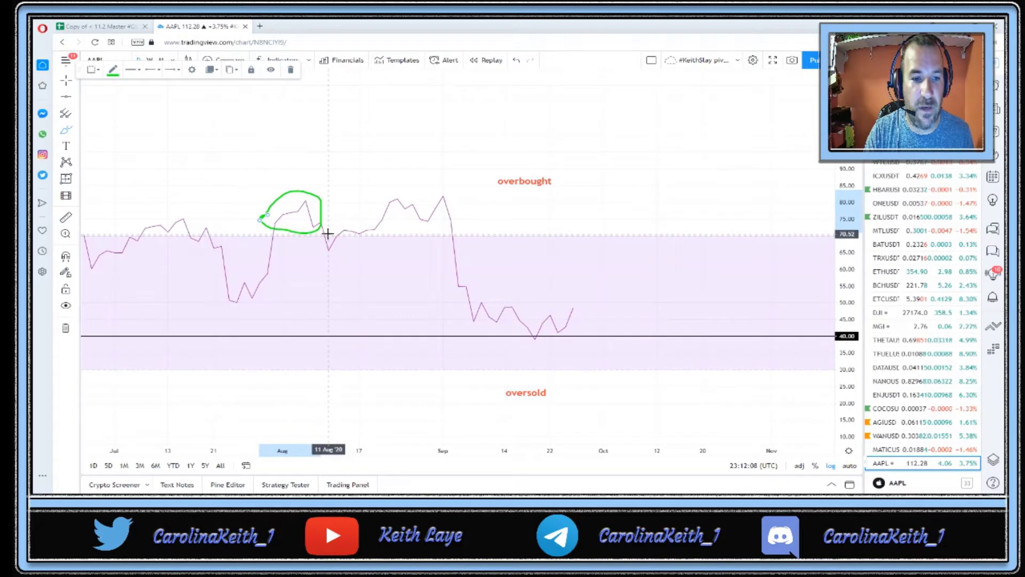
{"action": "mouse_move", "coordinate": [334, 226]}
{"action": "left_mouse_down"}
{"action": "mouse_move", "coordinate": [356, 229]}
{"action": "mouse_move", "coordinate": [329, 234]}
{"action": "mouse_move", "coordinate": [337, 228]}
{"action": "left_mouse_up"}
{"action": "mouse_move", "coordinate": [429, 191]}
{"action": "left_mouse_down"}
{"action": "mouse_move", "coordinate": [454, 199]}
{"action": "mouse_move", "coordinate": [436, 205]}
{"action": "mouse_move", "coordinate": [435, 193]}
{"action": "left_mouse_up"}
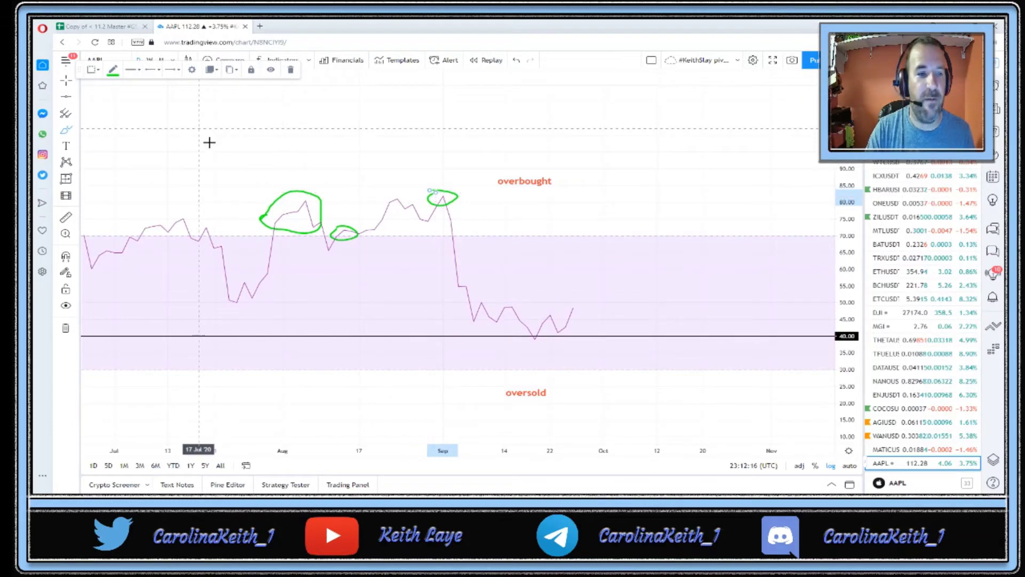
- Place vertical lines through the three circled RSI peaks at 06 Aug '20, 13 Aug '20 and 01 Sep '20
{"action": "left_click", "coordinate": [77, 97]}
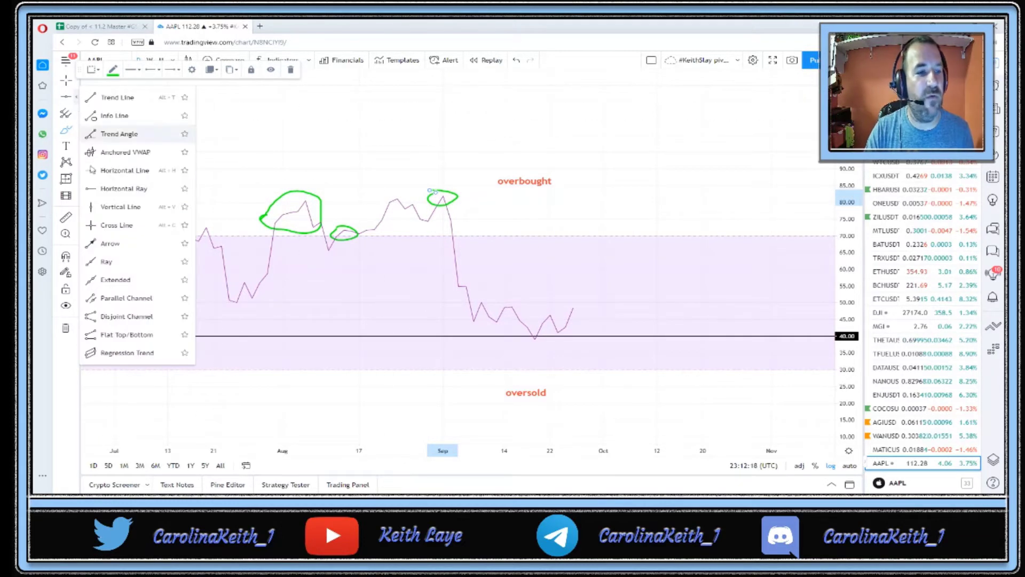
{"action": "left_click", "coordinate": [110, 207]}
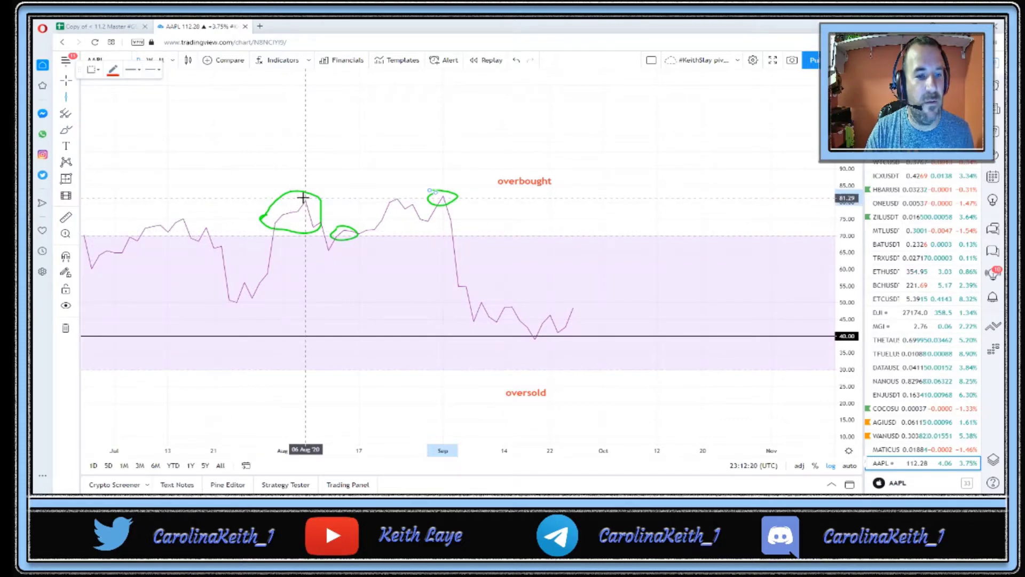
{"action": "left_click", "coordinate": [306, 256]}
{"action": "left_click", "coordinate": [66, 97]}
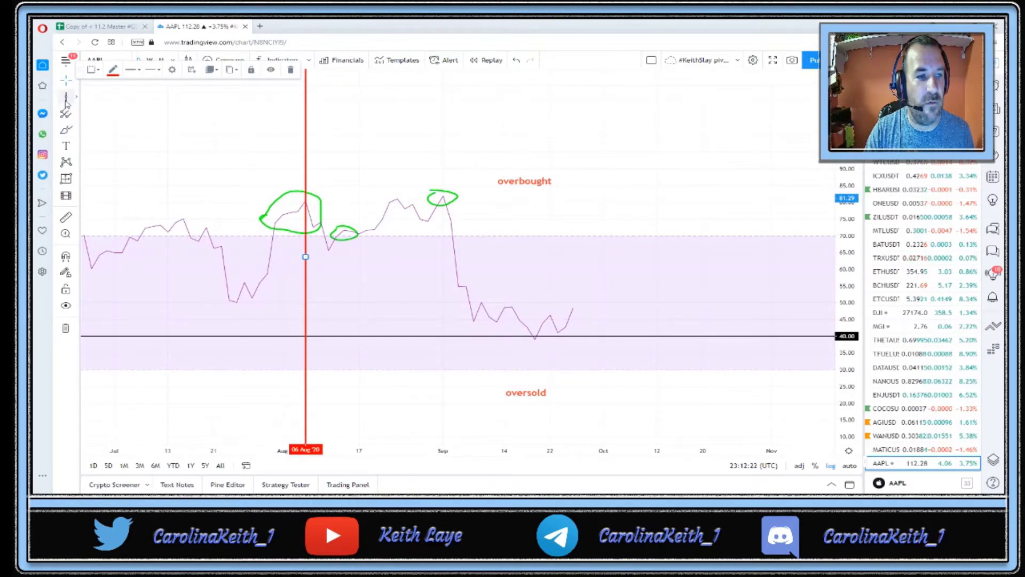
{"action": "left_click", "coordinate": [344, 214]}
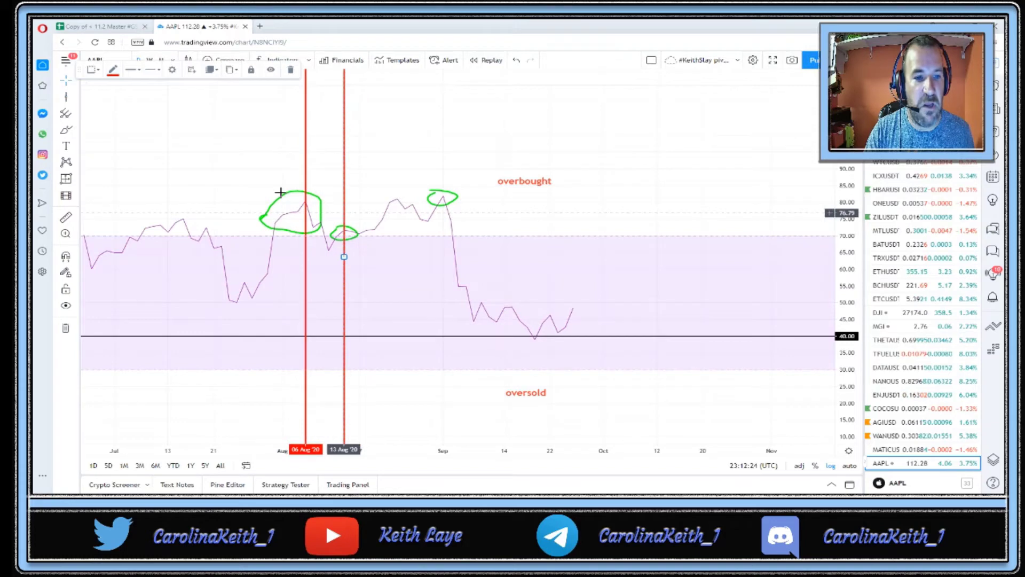
{"action": "left_click", "coordinate": [65, 97]}
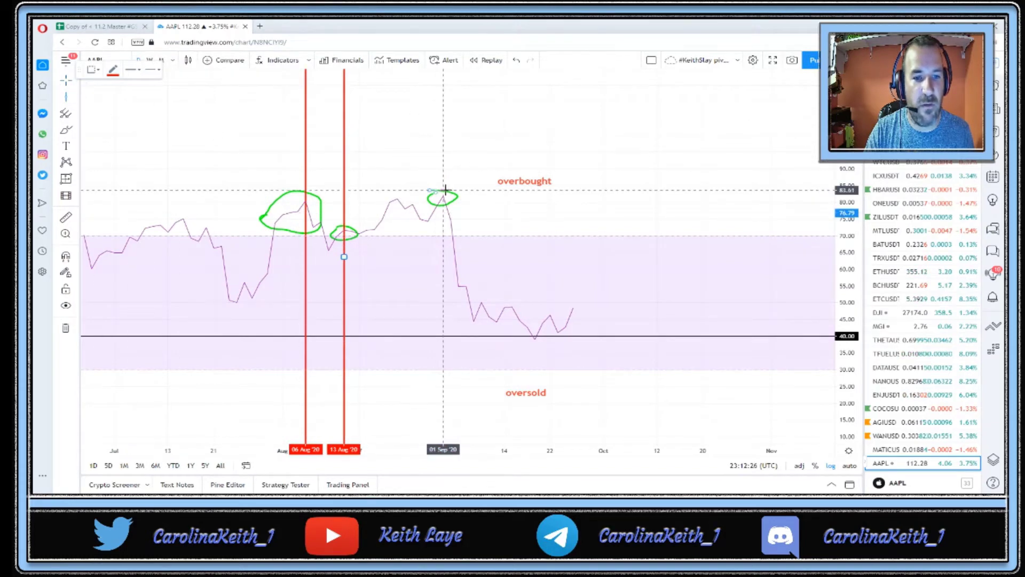
{"action": "left_click", "coordinate": [443, 193]}
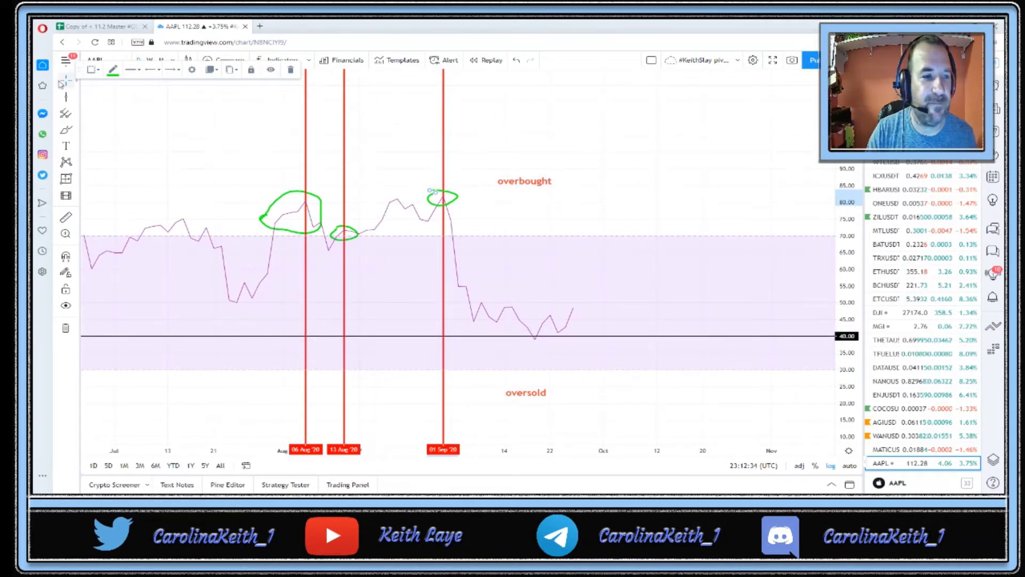
- Restore the price pane above the RSI and place vertical lines through the candles at 06 Aug '20, 13 Aug '20 and 01 Sep '20
{"action": "double_click", "coordinate": [542, 159]}
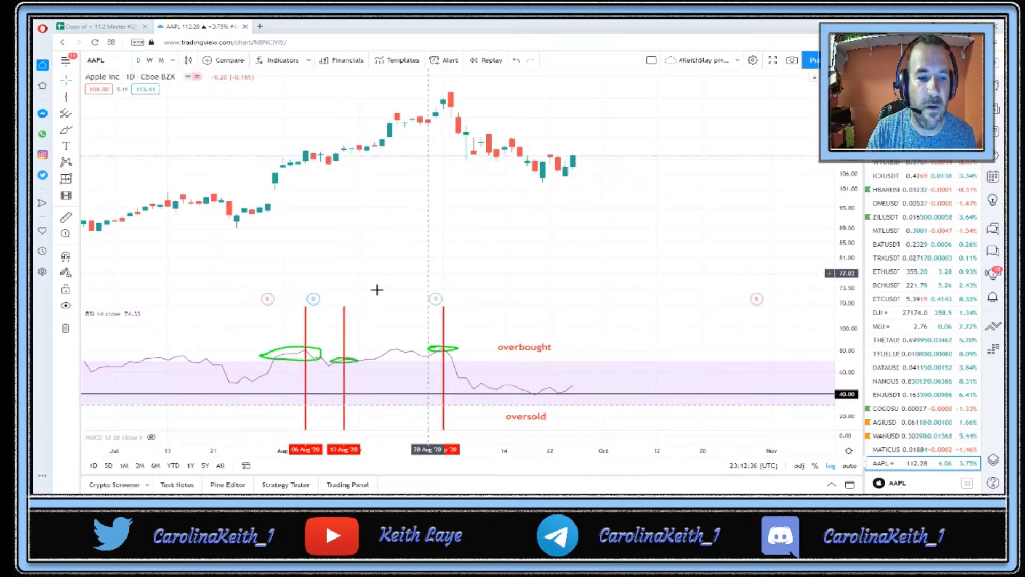
{"action": "left_click", "coordinate": [63, 97]}
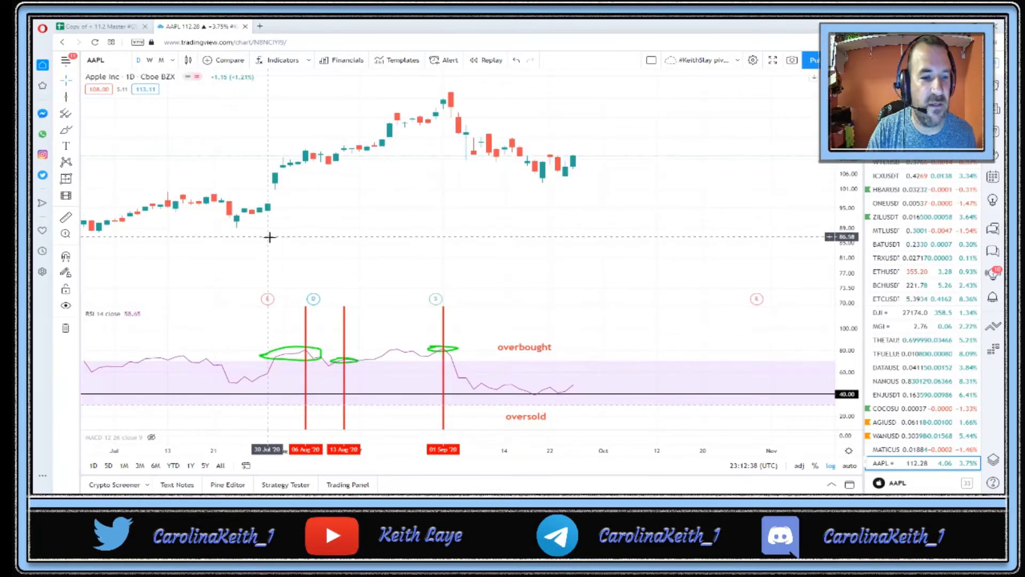
{"action": "left_click", "coordinate": [304, 247]}
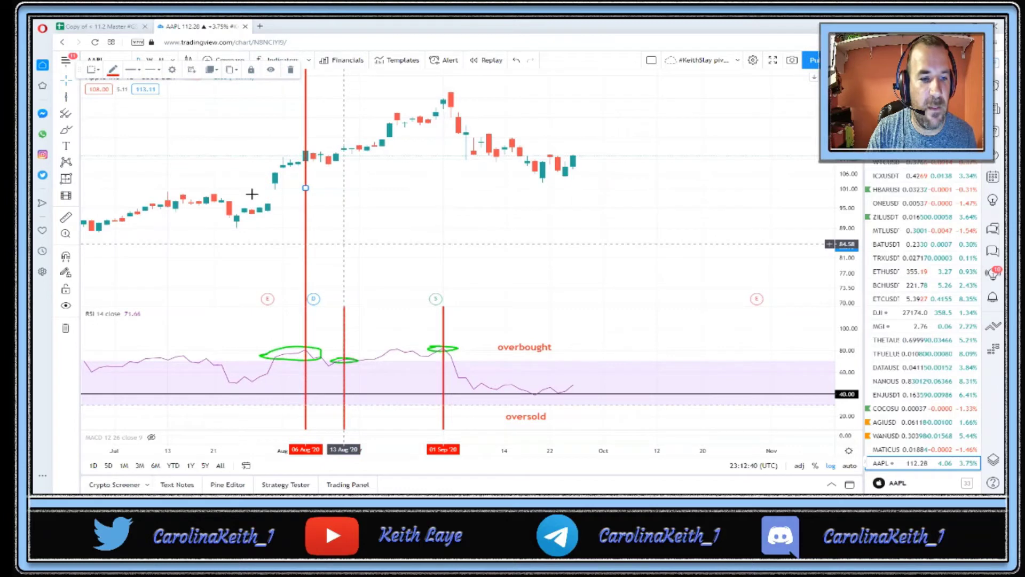
{"action": "left_click", "coordinate": [65, 98]}
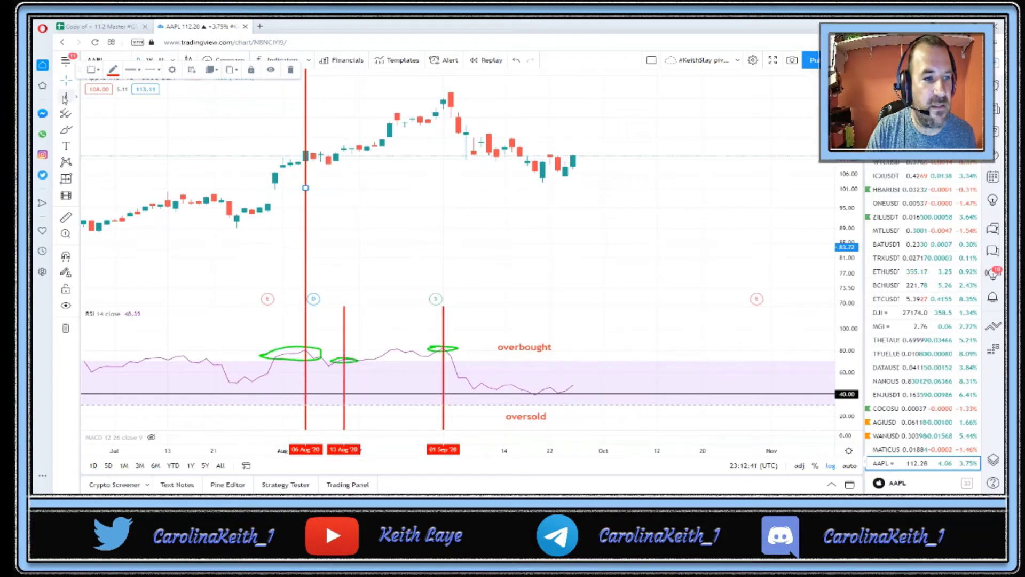
{"action": "left_click", "coordinate": [344, 243]}
{"action": "left_click", "coordinate": [66, 98]}
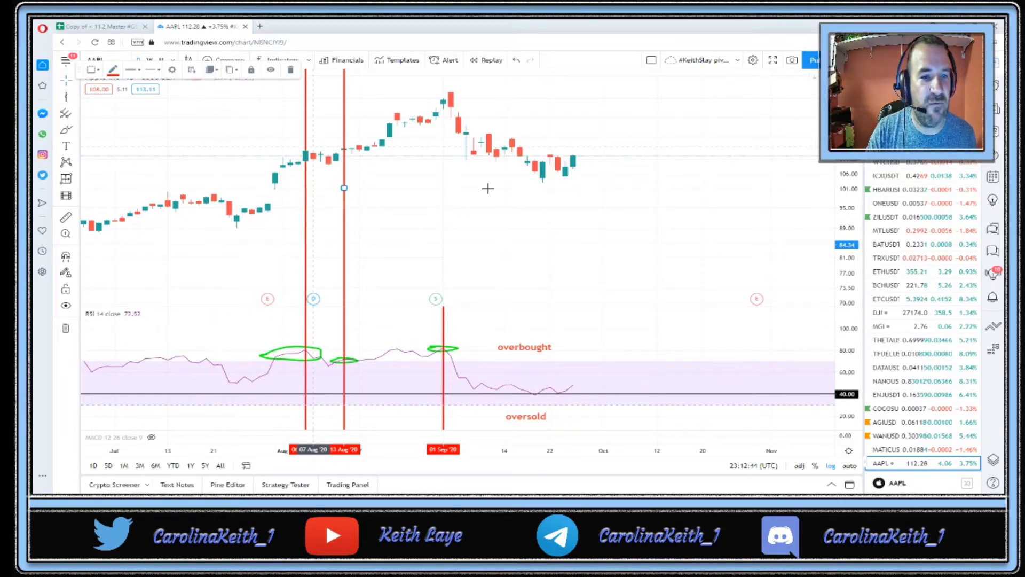
{"action": "left_click", "coordinate": [442, 183]}
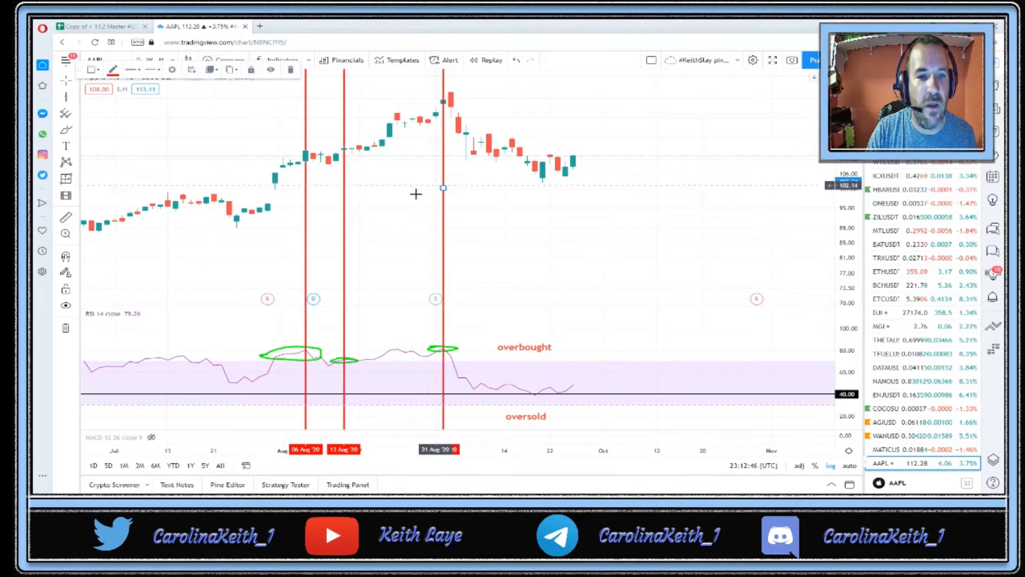
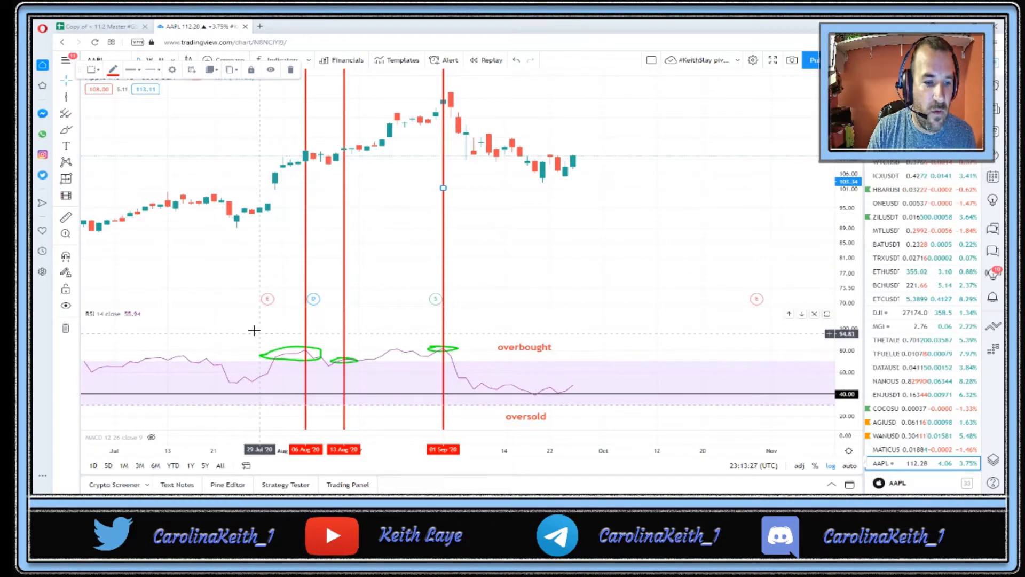
- Circle the March 2020 price low and the late-February and mid-March RSI lows with the green brush
{"action": "left_click_drag", "start_coordinate": [282, 273], "coordinate": [359, 272]}
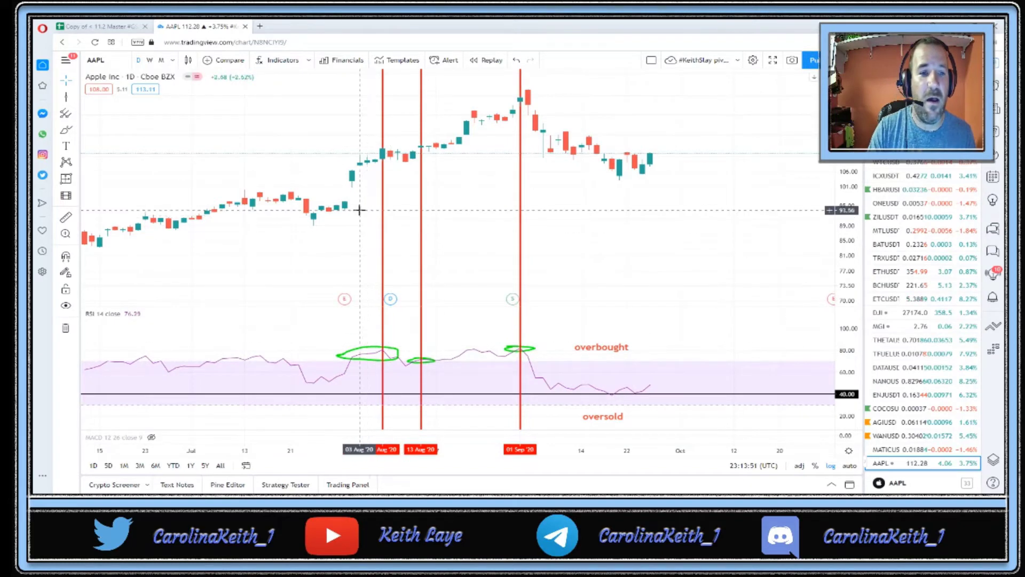
{"action": "scroll", "coordinate": [343, 229], "scroll_direction": "down", "scroll_amount": 3}
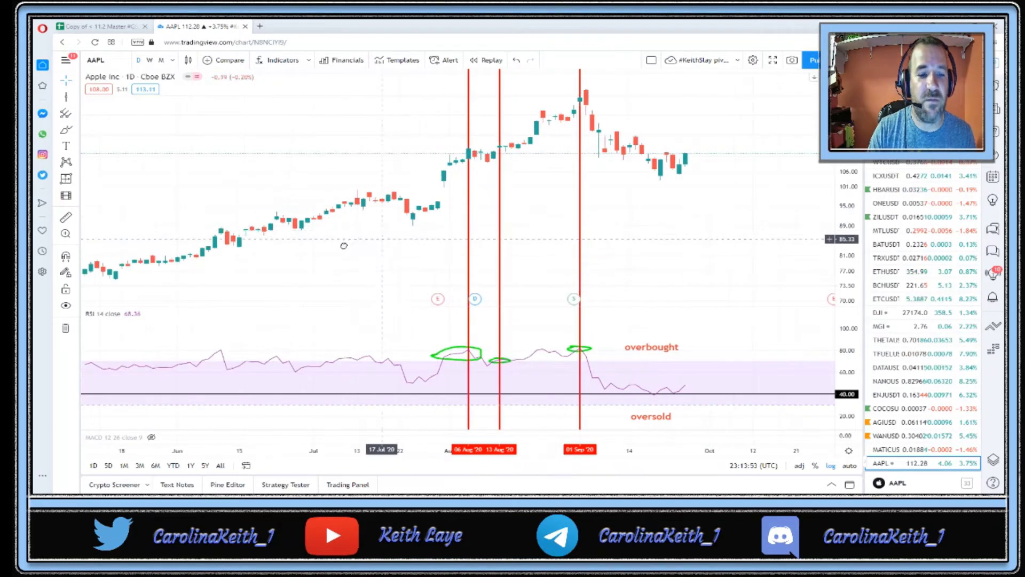
{"action": "scroll", "coordinate": [346, 254], "scroll_direction": "right", "scroll_amount": 2}
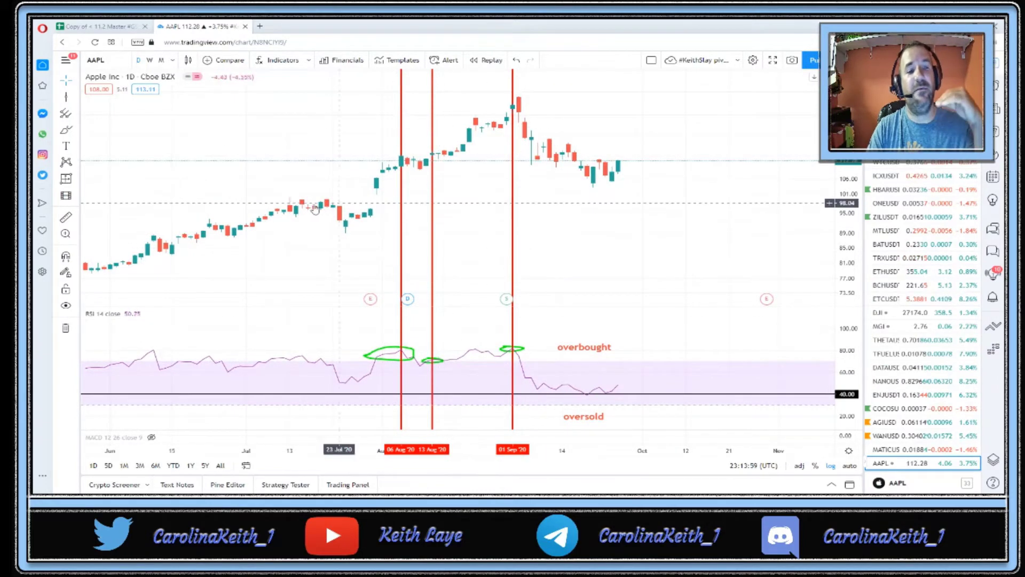
{"action": "scroll", "coordinate": [281, 207], "scroll_direction": "down", "scroll_amount": 2}
{"action": "scroll", "coordinate": [282, 206], "scroll_direction": "down", "scroll_amount": 2}
{"action": "left_click_drag", "start_coordinate": [282, 206], "coordinate": [430, 103]}
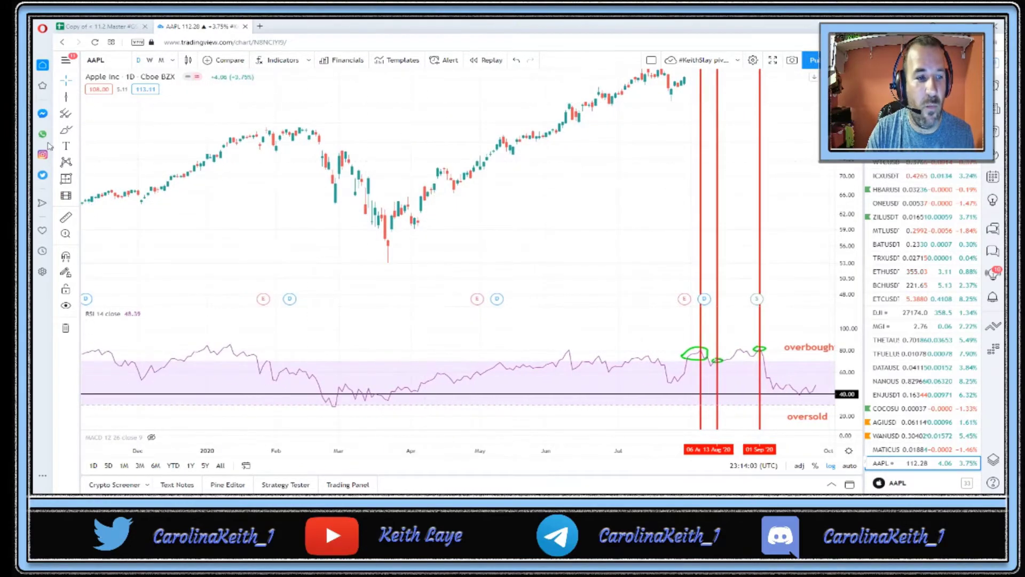
{"action": "left_click", "coordinate": [66, 130]}
{"action": "mouse_move", "coordinate": [372, 242]}
{"action": "left_mouse_down"}
{"action": "mouse_move", "coordinate": [416, 268]}
{"action": "mouse_move", "coordinate": [374, 245]}
{"action": "left_mouse_up"}
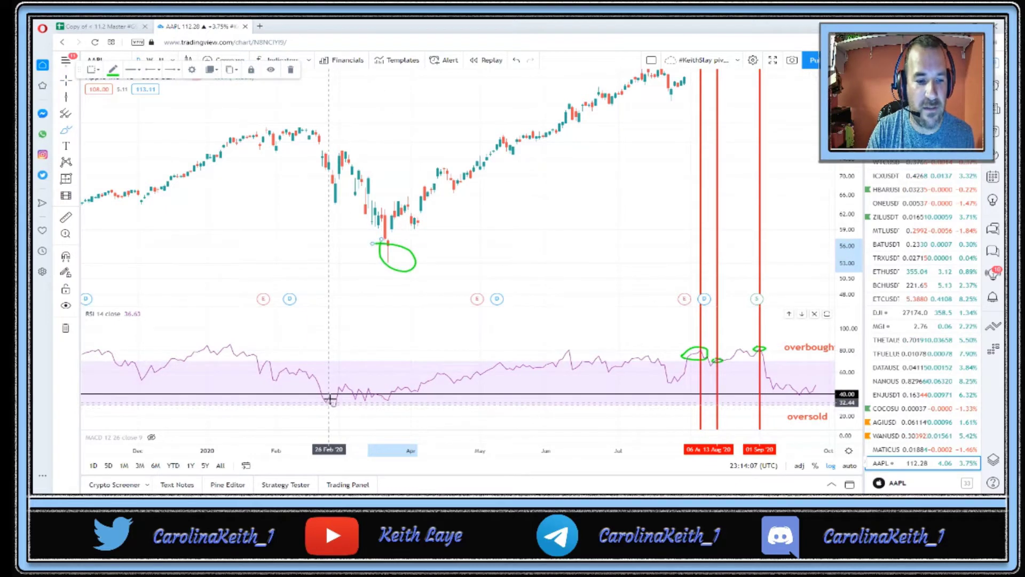
{"action": "mouse_move", "coordinate": [330, 399]}
{"action": "left_mouse_down"}
{"action": "mouse_move", "coordinate": [345, 406]}
{"action": "mouse_move", "coordinate": [320, 415]}
{"action": "mouse_move", "coordinate": [393, 396]}
{"action": "mouse_move", "coordinate": [369, 389]}
{"action": "left_mouse_up"}
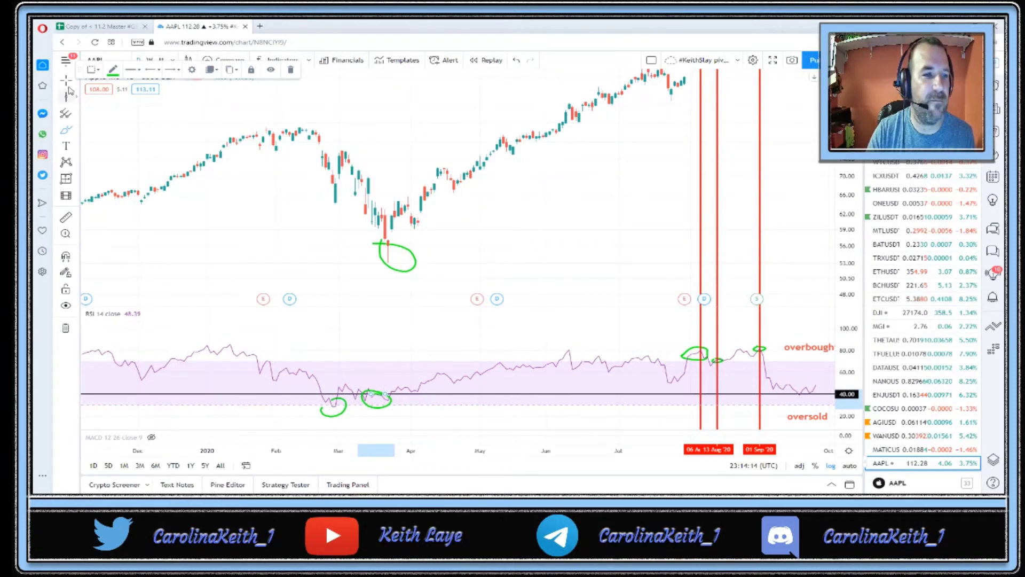
- Examine the AAPL price move from the March low up to the three vertical lines in August and September
{"action": "left_click_drag", "start_coordinate": [427, 224], "coordinate": [276, 271]}
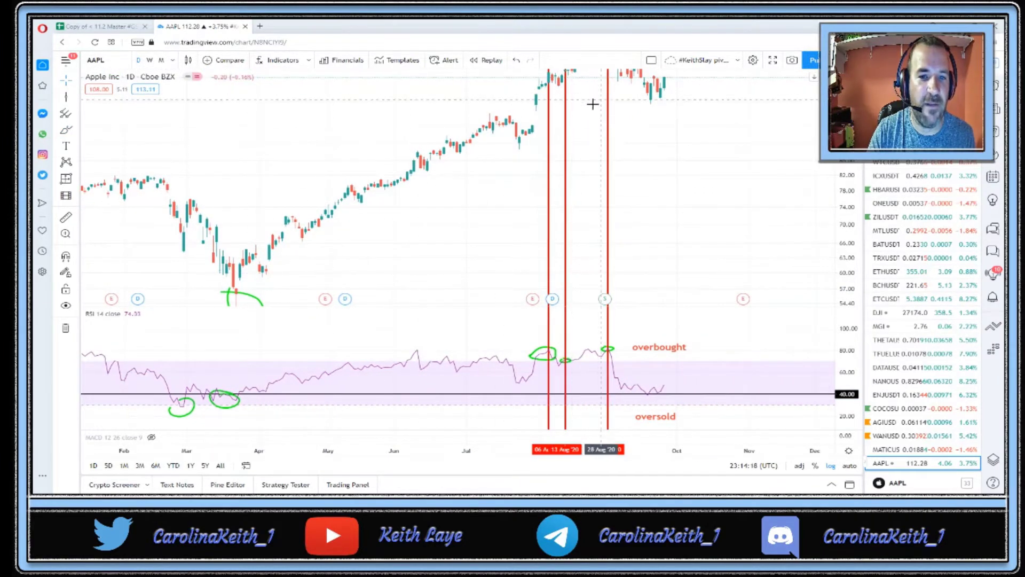
{"action": "left_click_drag", "start_coordinate": [547, 160], "coordinate": [438, 253]}
{"action": "left_click", "coordinate": [502, 109]}
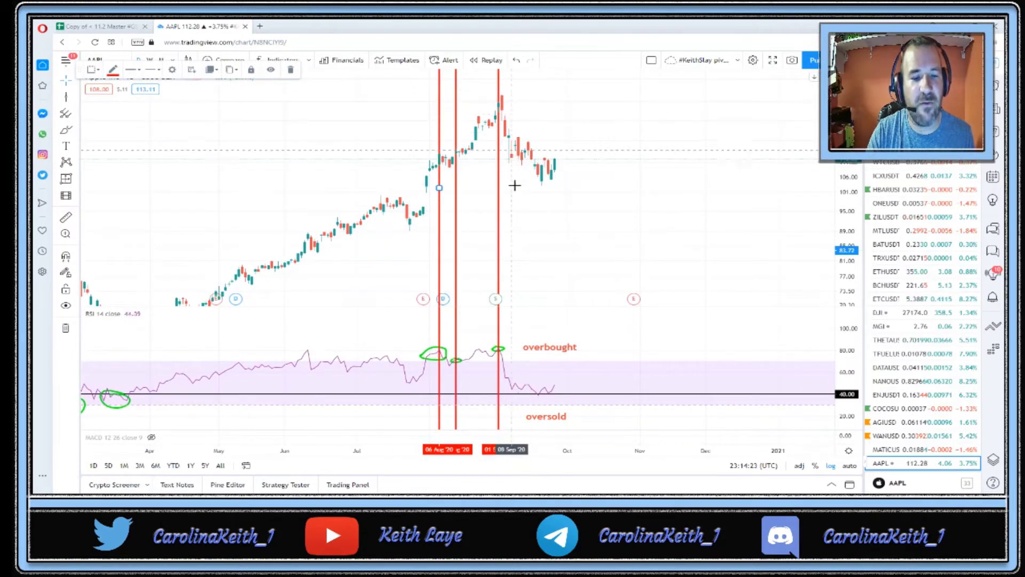
{"action": "scroll", "coordinate": [385, 293], "scroll_direction": "up", "scroll_amount": 1}
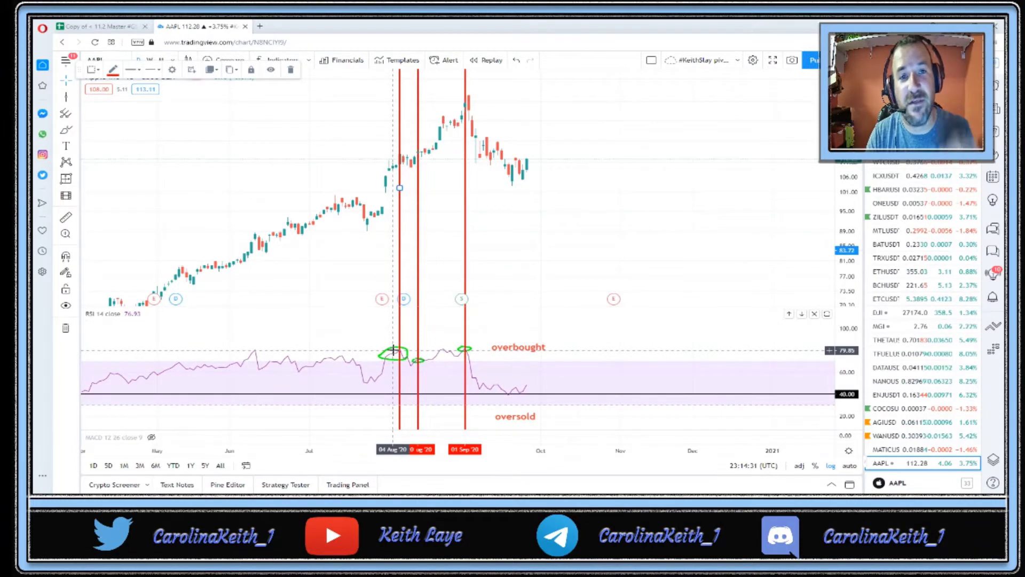
{"action": "left_click_drag", "start_coordinate": [549, 263], "coordinate": [577, 229]}
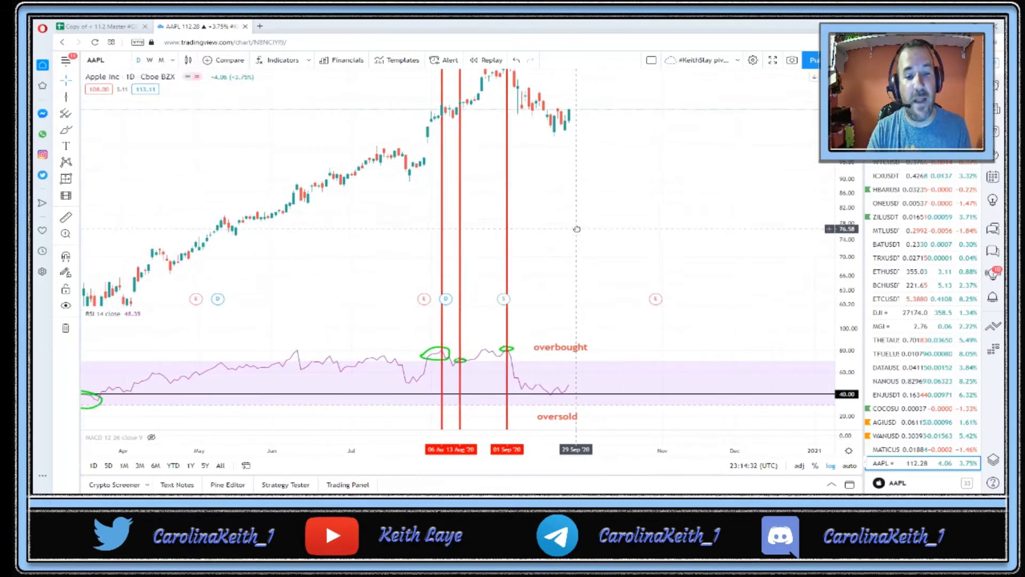
{"action": "left_click_drag", "start_coordinate": [846, 179], "coordinate": [846, 189]}
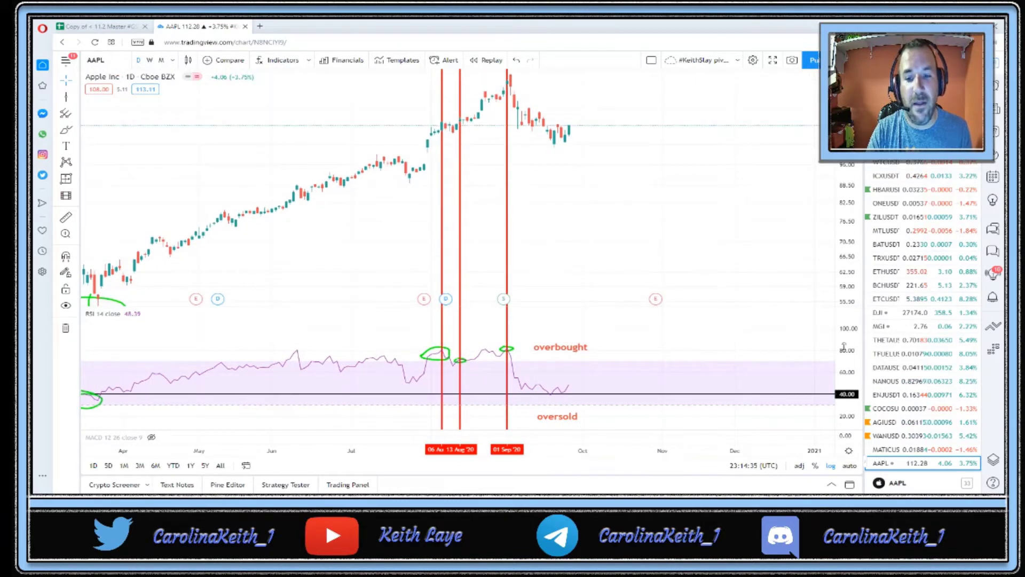
- Enlarge the RSI pane and examine its past dips towards the 40 and 30 levels back to late 2018
{"action": "left_click_drag", "start_coordinate": [843, 347], "coordinate": [843, 338]}
{"action": "double_click", "coordinate": [826, 314]}
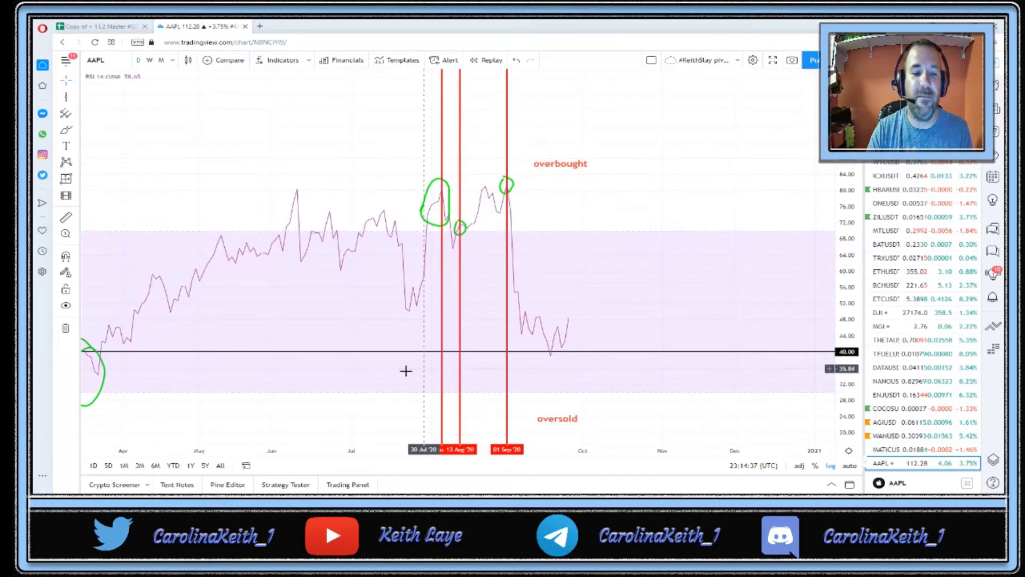
{"action": "scroll", "coordinate": [361, 337], "scroll_direction": "up", "scroll_amount": 3}
{"action": "left_click_drag", "start_coordinate": [187, 170], "coordinate": [528, 169]}
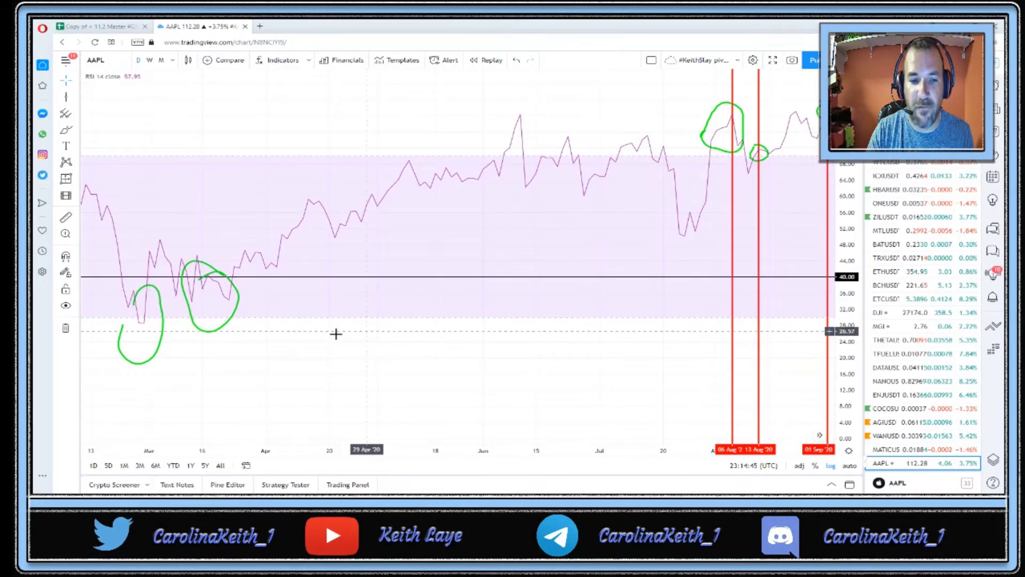
{"action": "left_click_drag", "start_coordinate": [121, 405], "coordinate": [439, 365]}
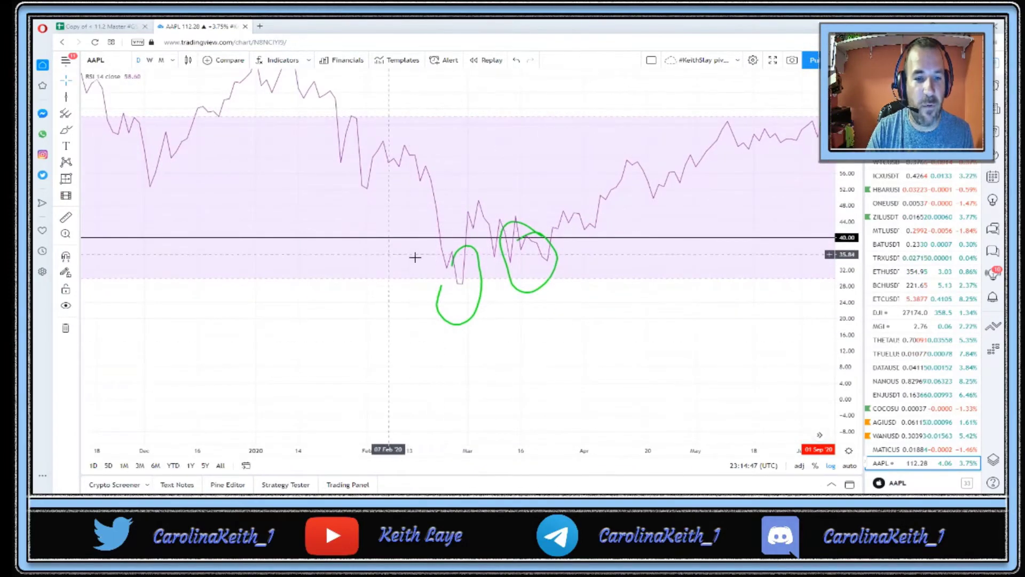
{"action": "left_click_drag", "start_coordinate": [307, 197], "coordinate": [338, 223]}
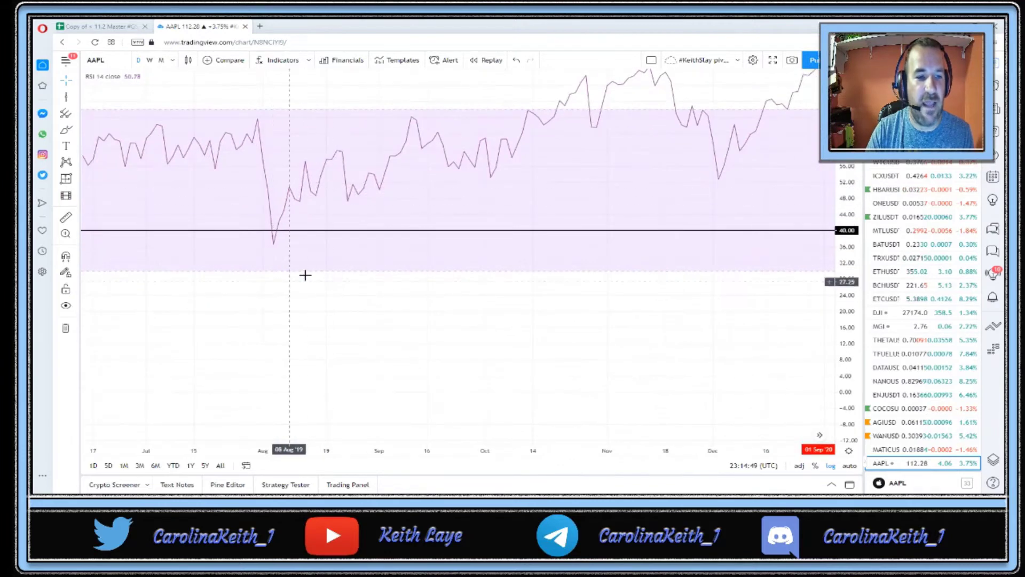
{"action": "left_click", "coordinate": [275, 230]}
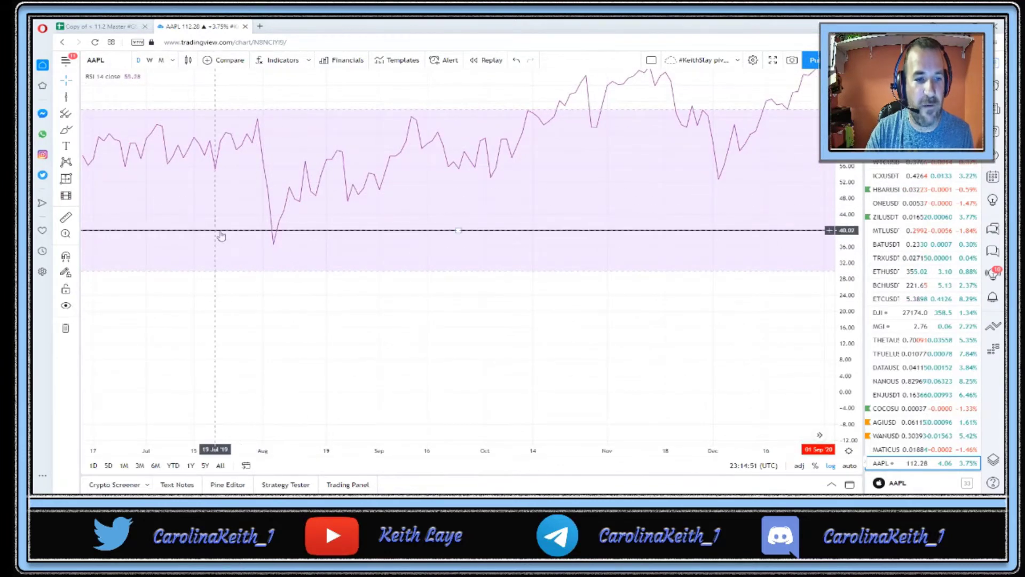
{"action": "left_click_drag", "start_coordinate": [216, 236], "coordinate": [617, 216]}
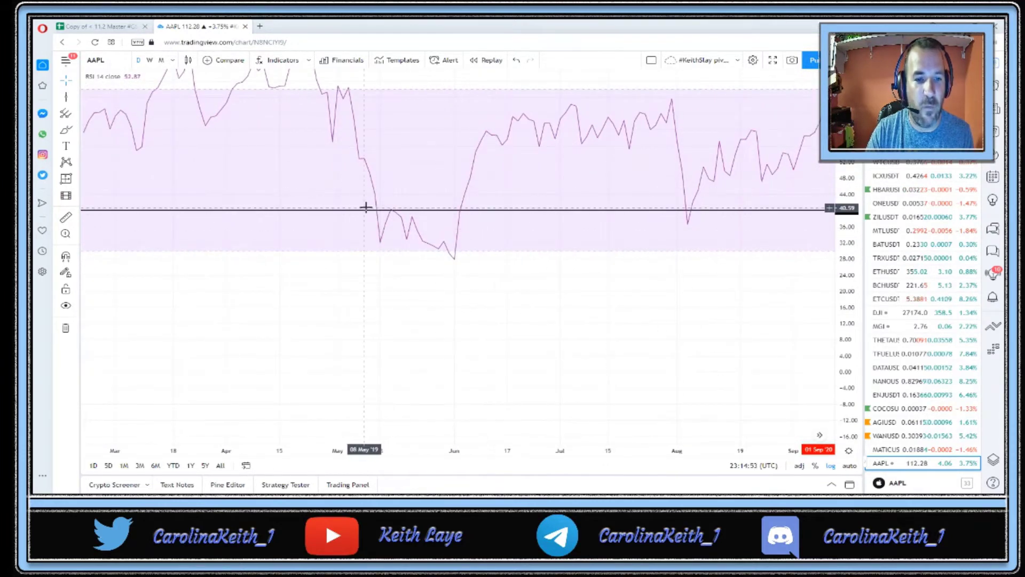
{"action": "left_click_drag", "start_coordinate": [366, 207], "coordinate": [560, 214]}
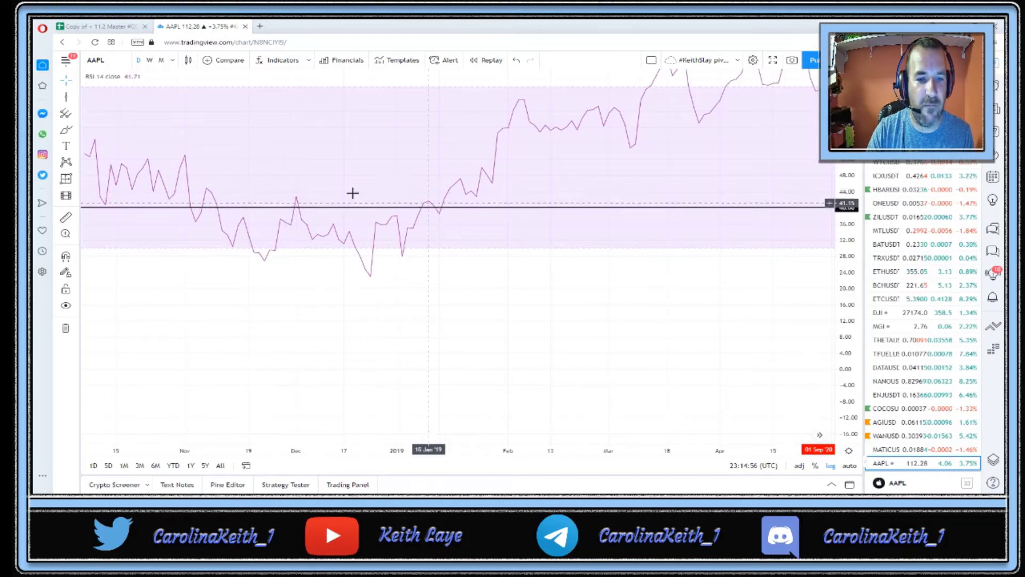
{"action": "left_click_drag", "start_coordinate": [353, 192], "coordinate": [529, 283]}
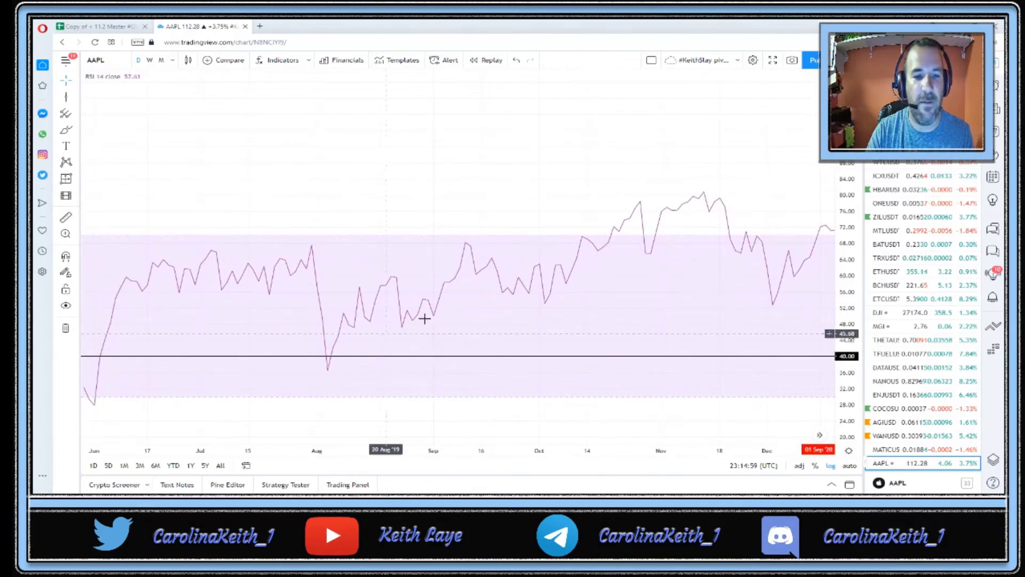
{"action": "left_click_drag", "start_coordinate": [425, 319], "coordinate": [172, 332]}
{"action": "left_click_drag", "start_coordinate": [748, 342], "coordinate": [373, 371]}
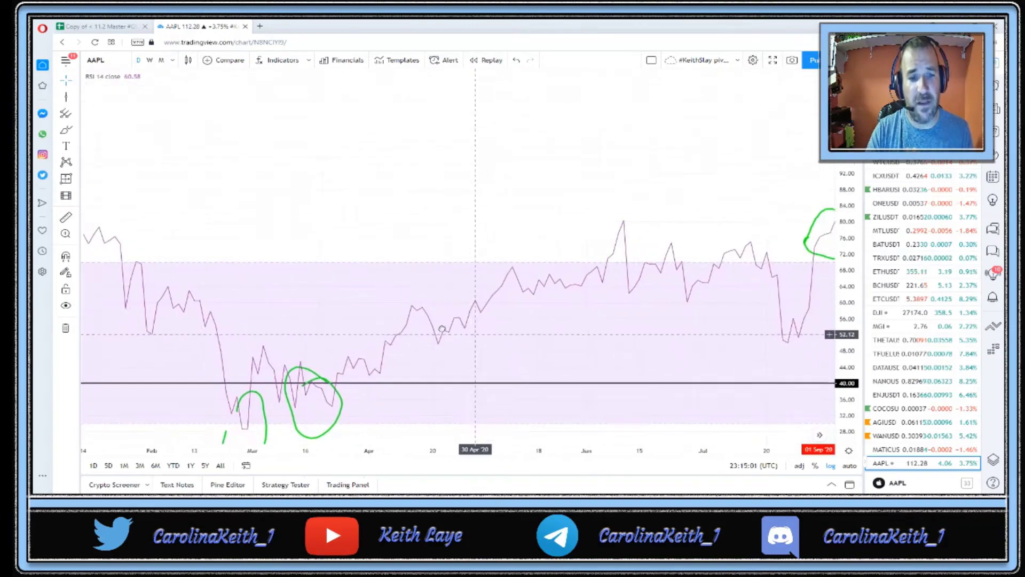
{"action": "left_click_drag", "start_coordinate": [442, 329], "coordinate": [161, 369]}
{"action": "left_click_drag", "start_coordinate": [413, 241], "coordinate": [606, 144]}
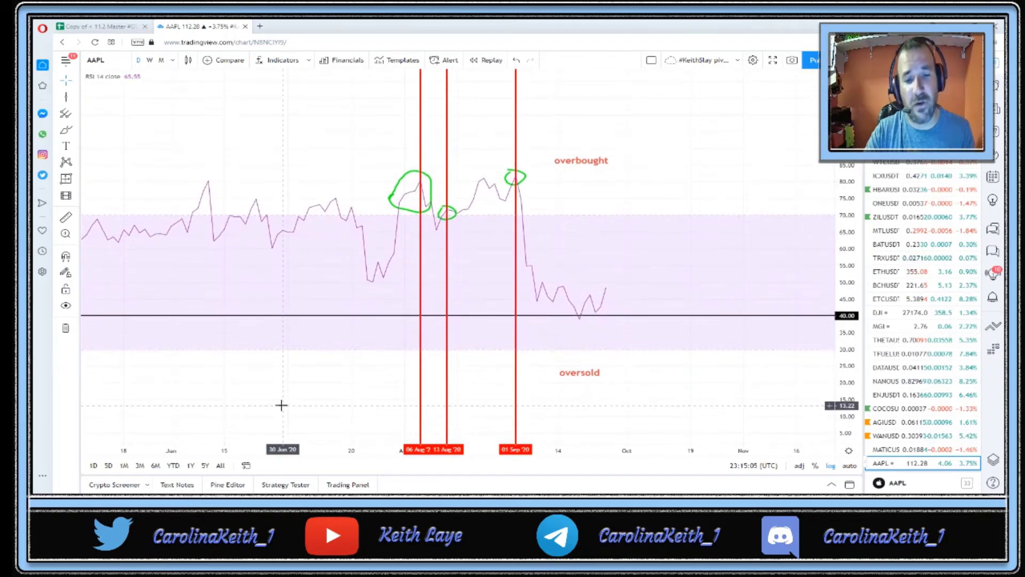
- Restore the price pane and draw a descending trend line from the 02 Sep '20 price high to 01 Oct '20
{"action": "double_click", "coordinate": [815, 127]}
{"action": "left_click_drag", "start_coordinate": [556, 153], "coordinate": [527, 201]}
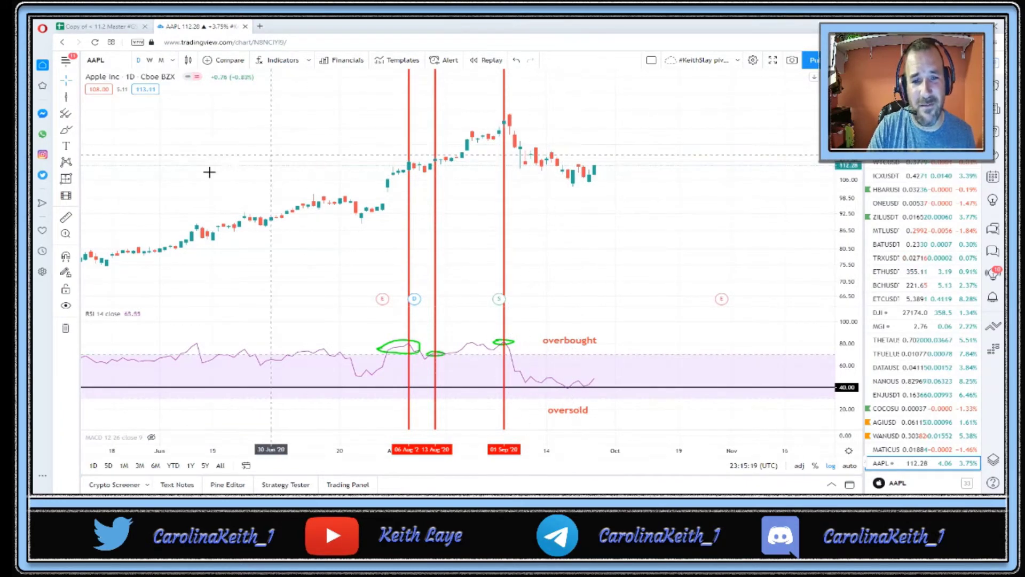
{"action": "left_click", "coordinate": [77, 99]}
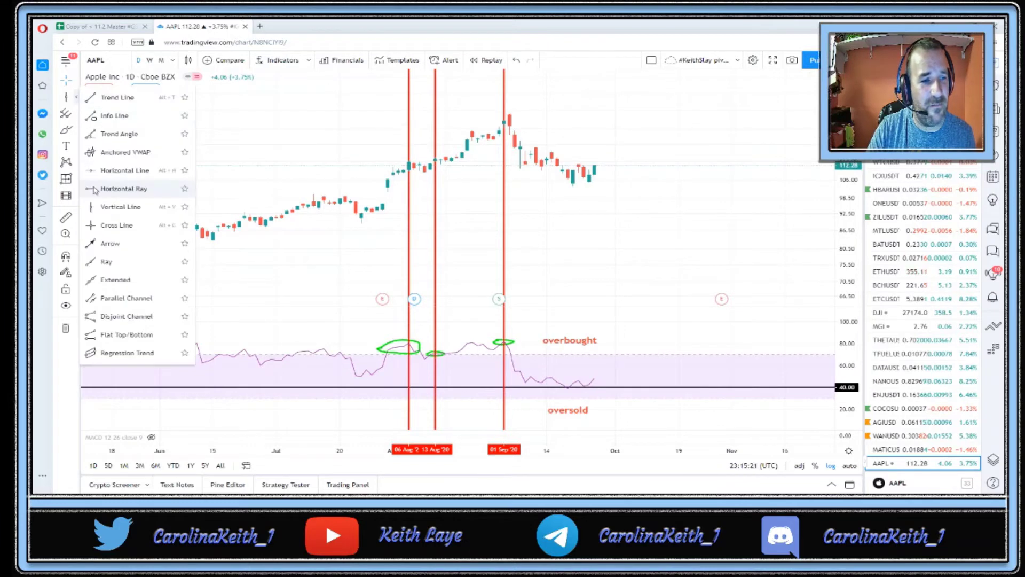
{"action": "left_click", "coordinate": [118, 97]}
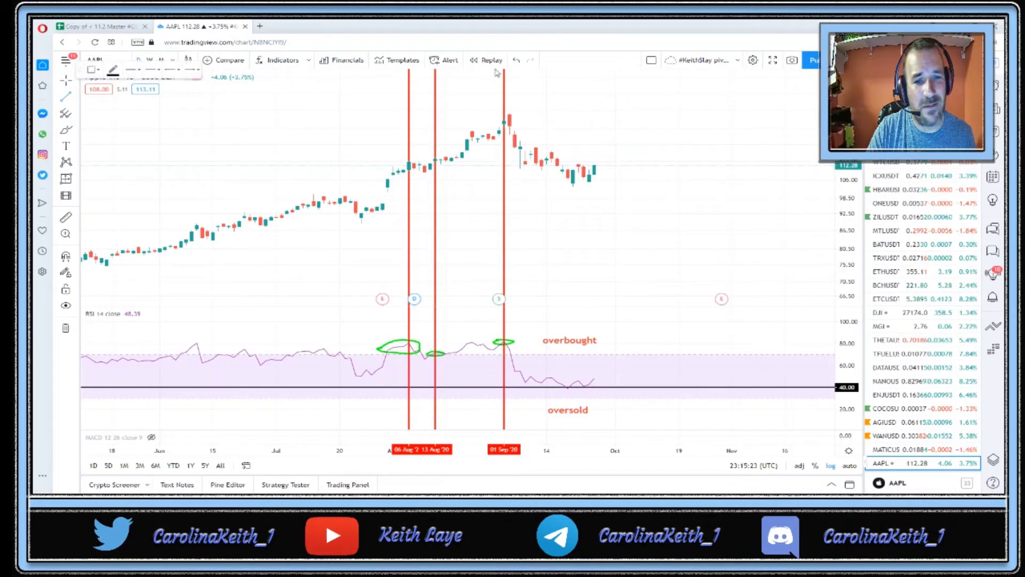
{"action": "left_click", "coordinate": [510, 113]}
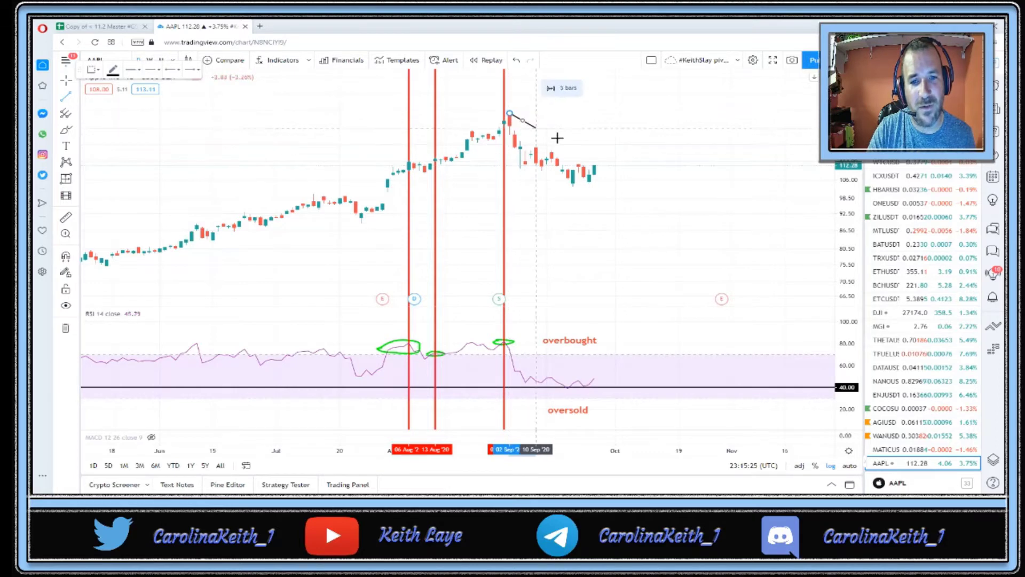
{"action": "left_click", "coordinate": [615, 204]}
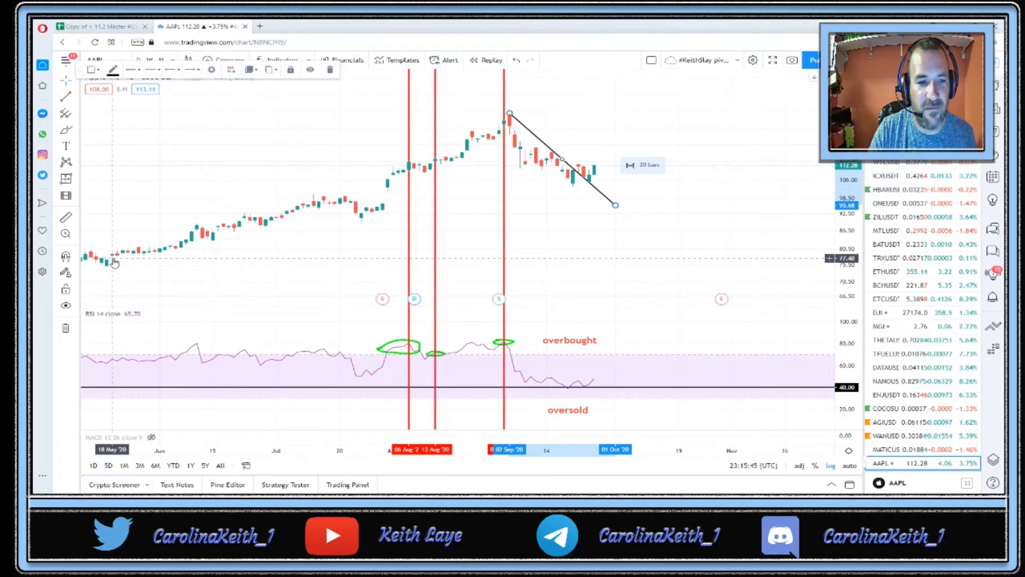
- Compare the circled March 2020 price and RSI lows with the rally leading to the September peak
{"action": "left_click_drag", "start_coordinate": [114, 262], "coordinate": [163, 254]}
{"action": "scroll", "coordinate": [254, 240], "scroll_direction": "down", "scroll_amount": 2}
{"action": "left_click_drag", "start_coordinate": [346, 160], "coordinate": [362, 158]}
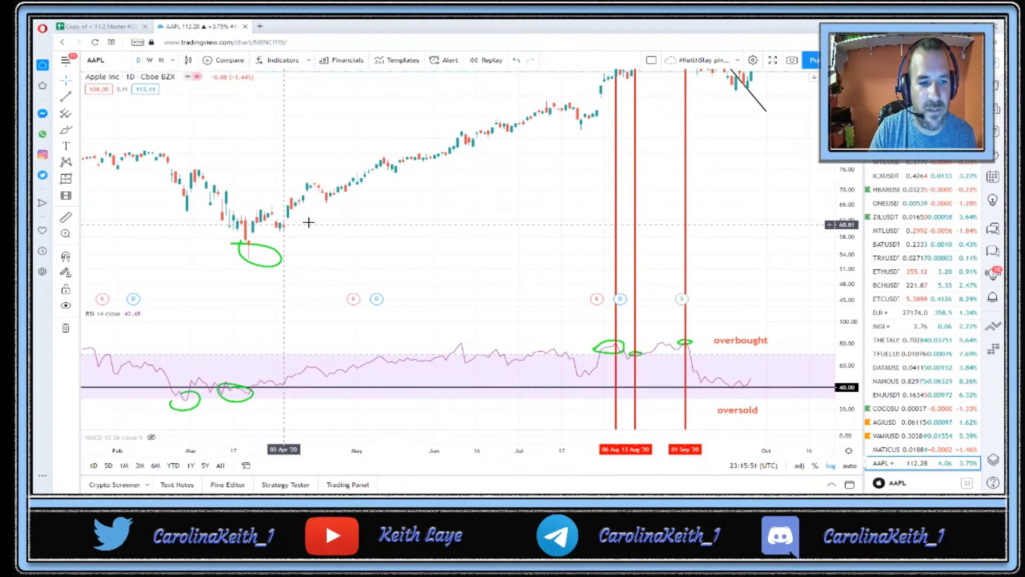
{"action": "left_click_drag", "start_coordinate": [459, 184], "coordinate": [227, 300]}
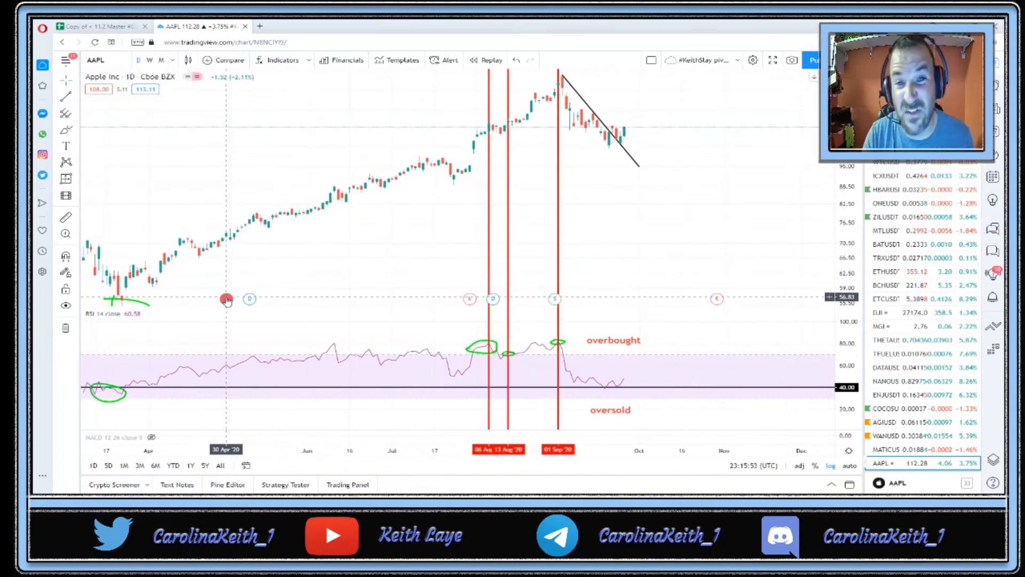
- Compare the AAPL price and RSI lows of February and March 2020, including in the enlarged RSI pane
{"action": "scroll", "coordinate": [298, 236], "scroll_direction": "down", "scroll_amount": 2}
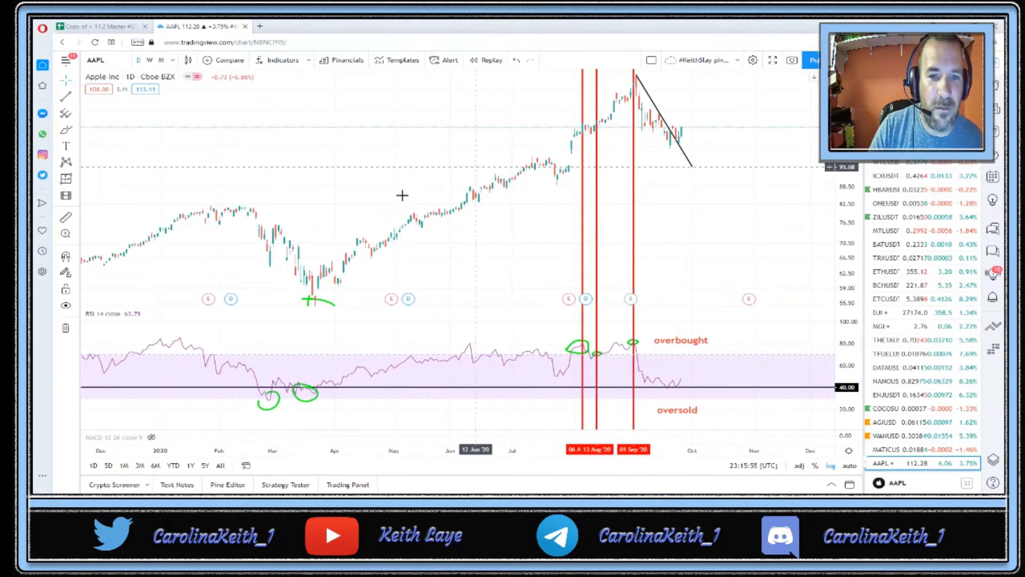
{"action": "left_click_drag", "start_coordinate": [403, 197], "coordinate": [168, 259]}
{"action": "scroll", "coordinate": [487, 201], "scroll_direction": "up", "scroll_amount": 2}
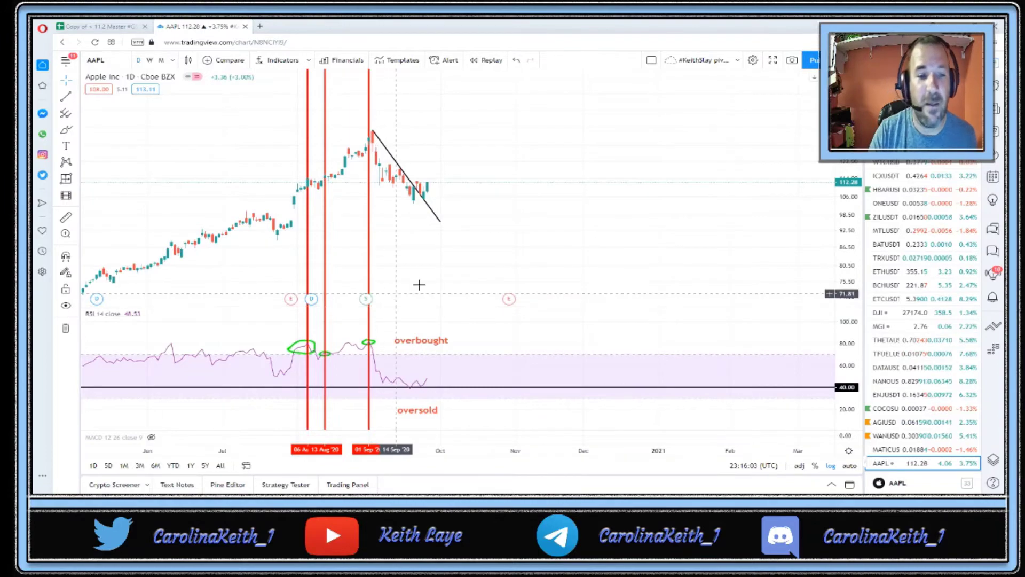
{"action": "left_click_drag", "start_coordinate": [418, 287], "coordinate": [776, 159]}
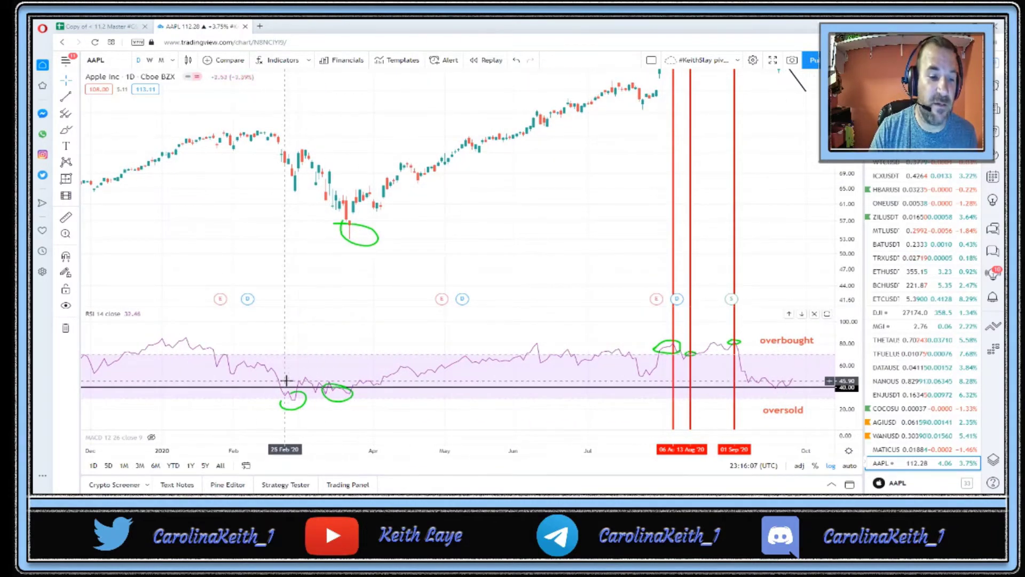
{"action": "double_click", "coordinate": [293, 331]}
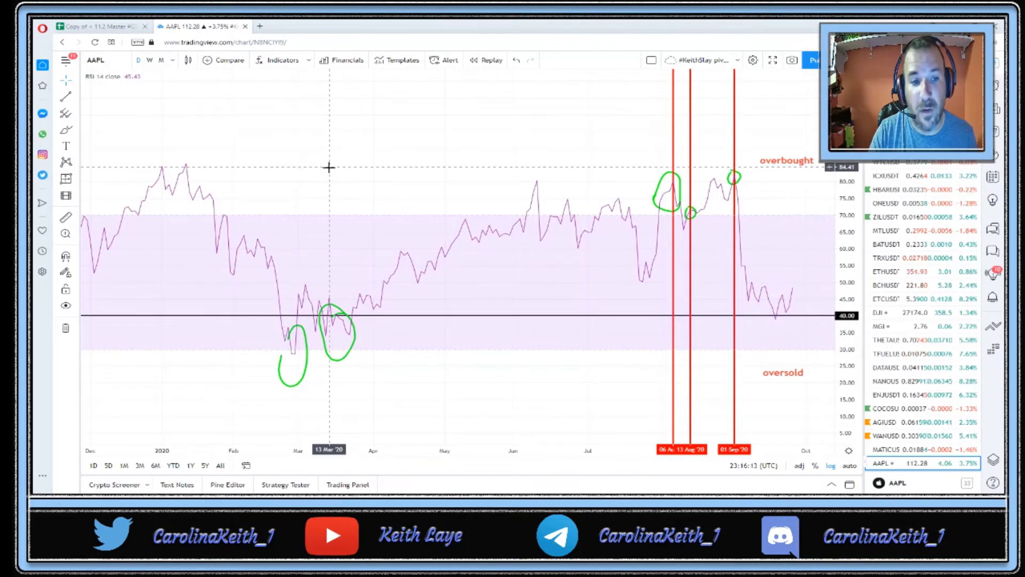
{"action": "left_click_drag", "start_coordinate": [307, 177], "coordinate": [295, 268]}
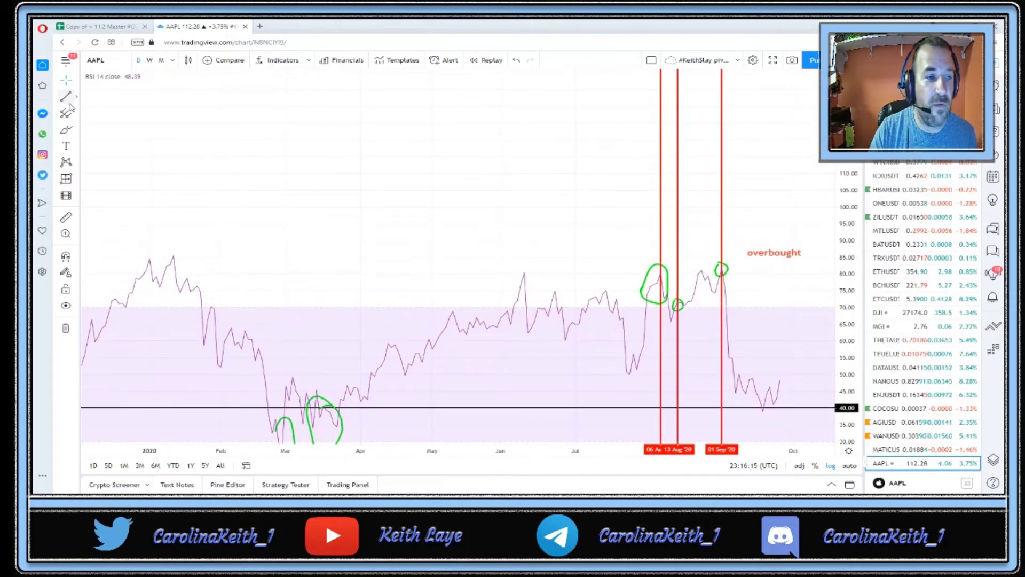
{"action": "double_click", "coordinate": [231, 138]}
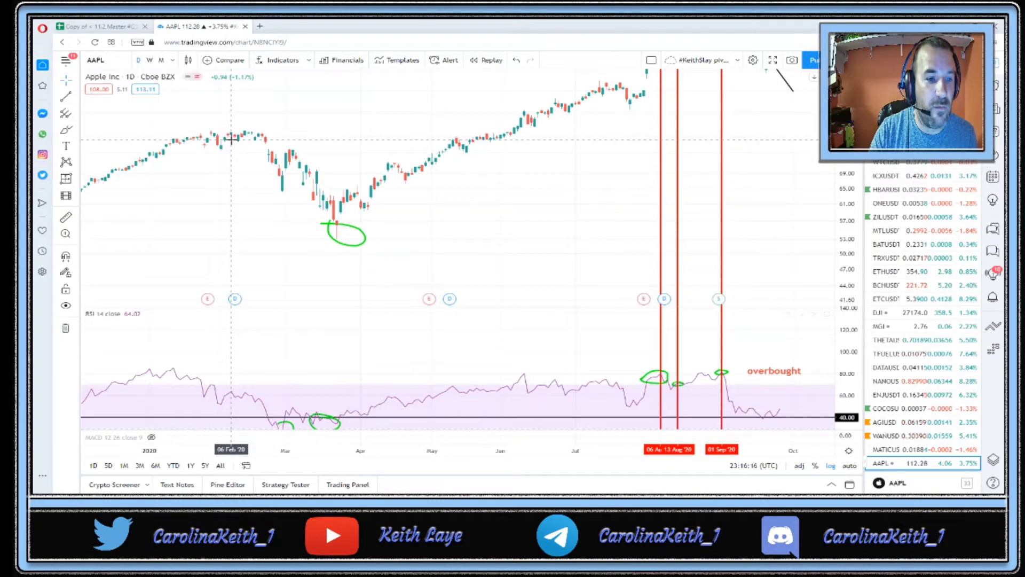
- Place a vertical line on the AAPL price chart at 27 Feb '20
{"action": "left_click", "coordinate": [76, 98]}
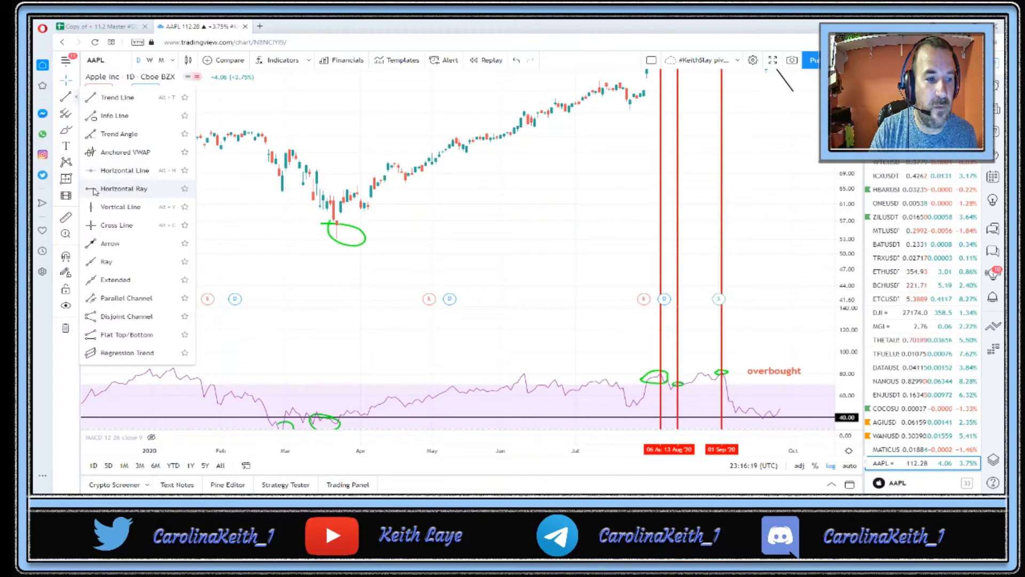
{"action": "left_click", "coordinate": [109, 171]}
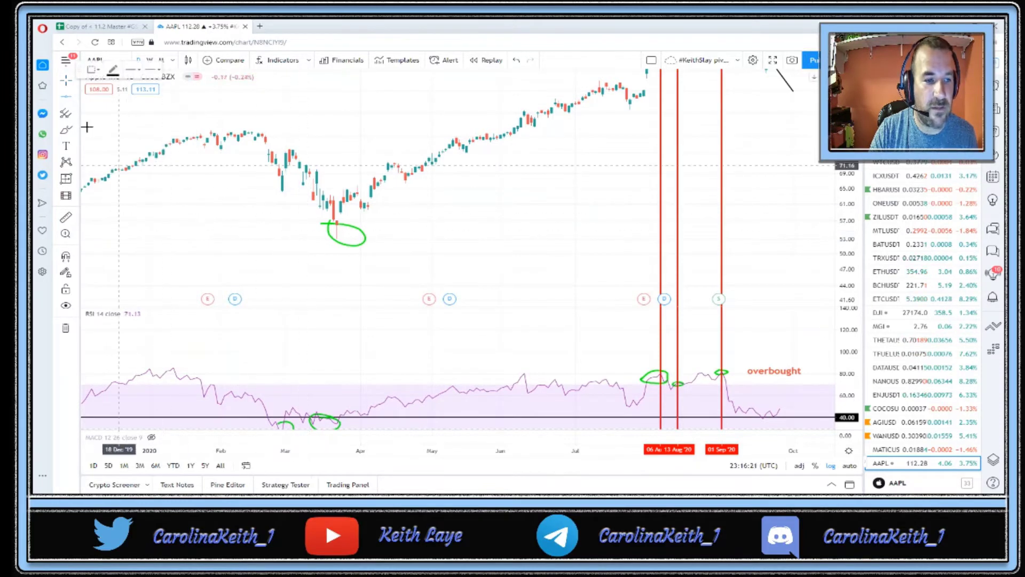
{"action": "left_click", "coordinate": [76, 98]}
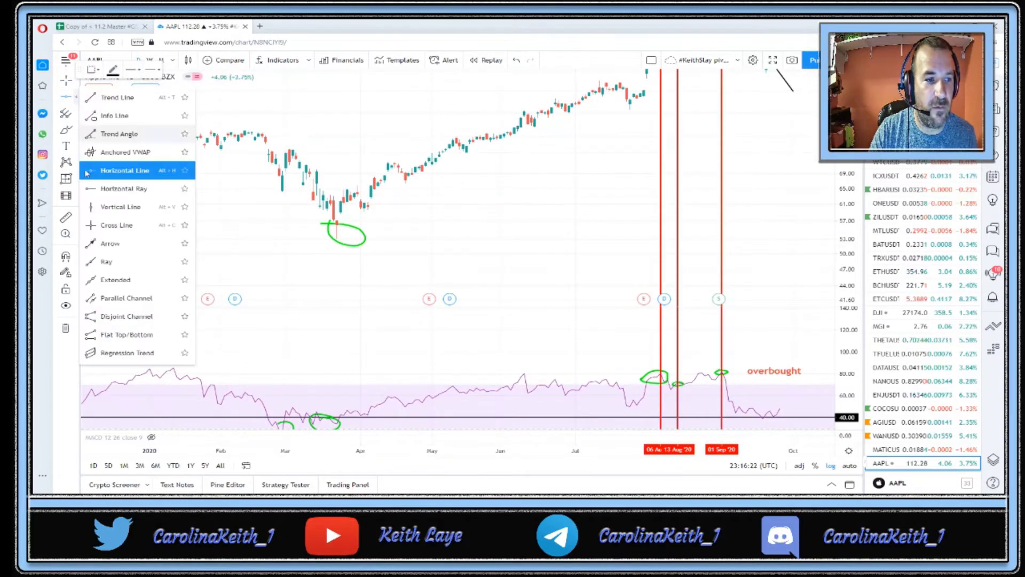
{"action": "left_click", "coordinate": [120, 207]}
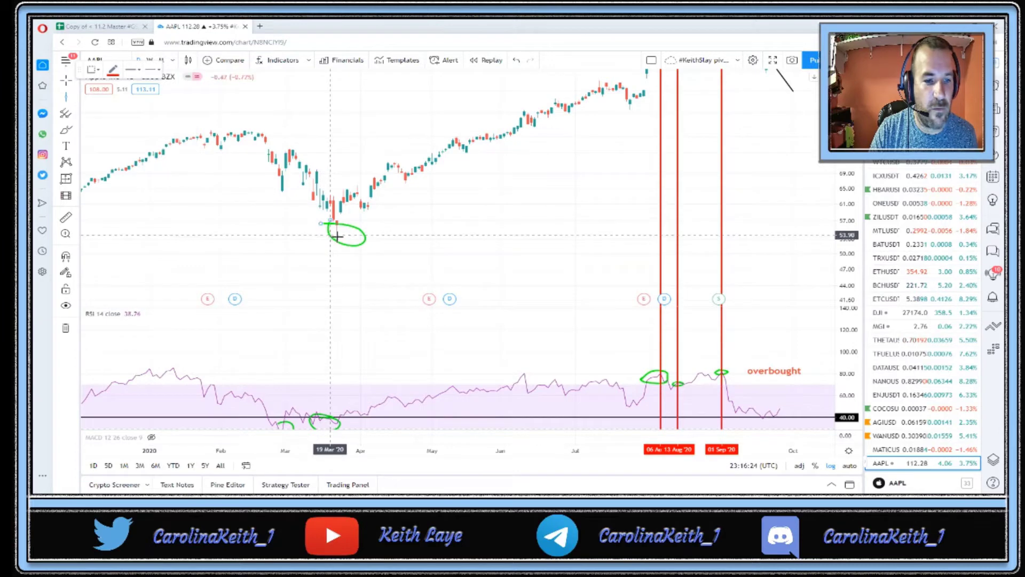
{"action": "left_click", "coordinate": [278, 224]}
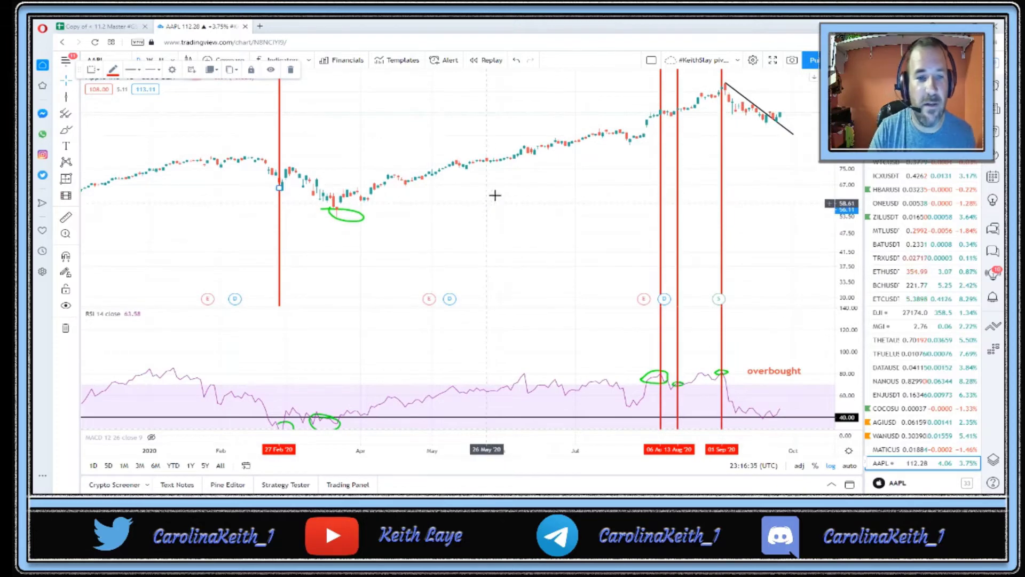
{"action": "left_click_drag", "start_coordinate": [495, 195], "coordinate": [520, 167]}
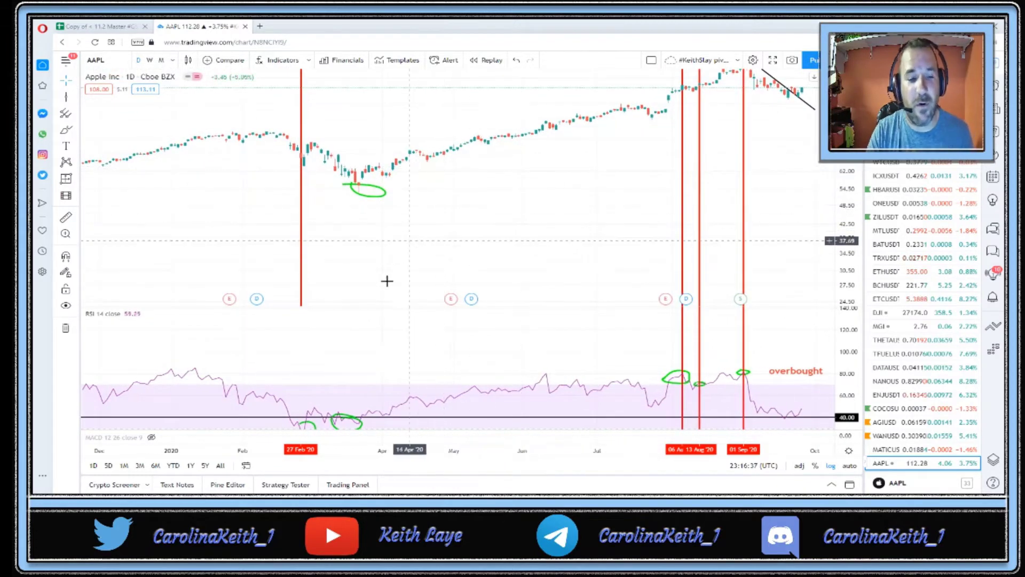
- Delete the two green circles around the late-February and March 2020 RSI lows
{"action": "left_click", "coordinate": [347, 418]}
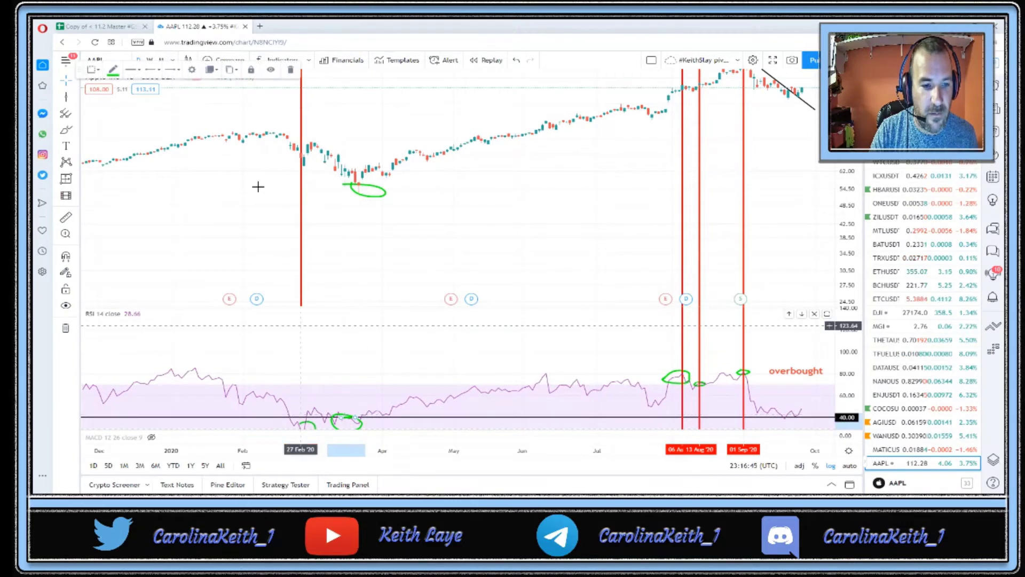
{"action": "left_click", "coordinate": [290, 69]}
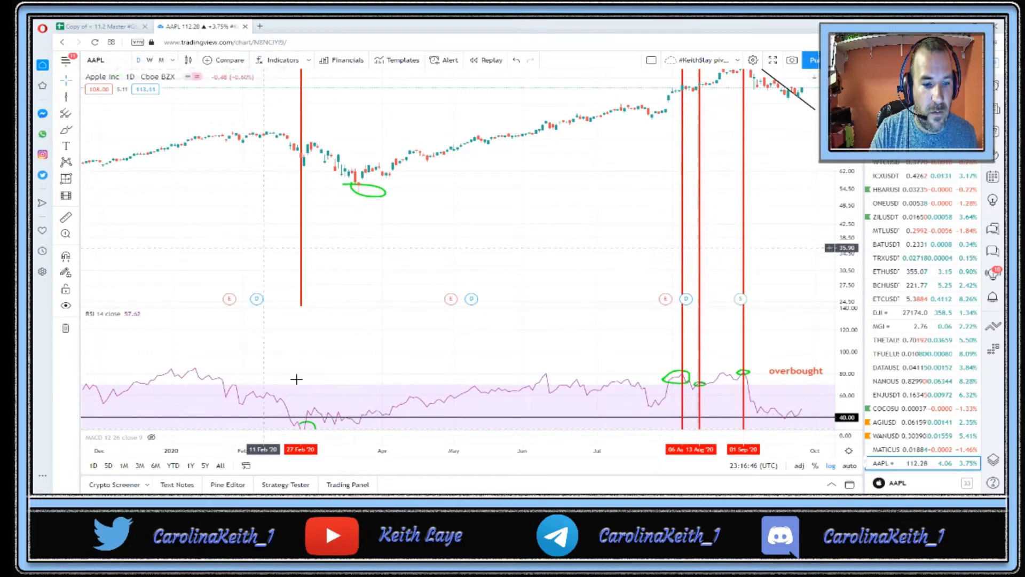
{"action": "left_click", "coordinate": [308, 421]}
{"action": "left_click", "coordinate": [307, 410]}
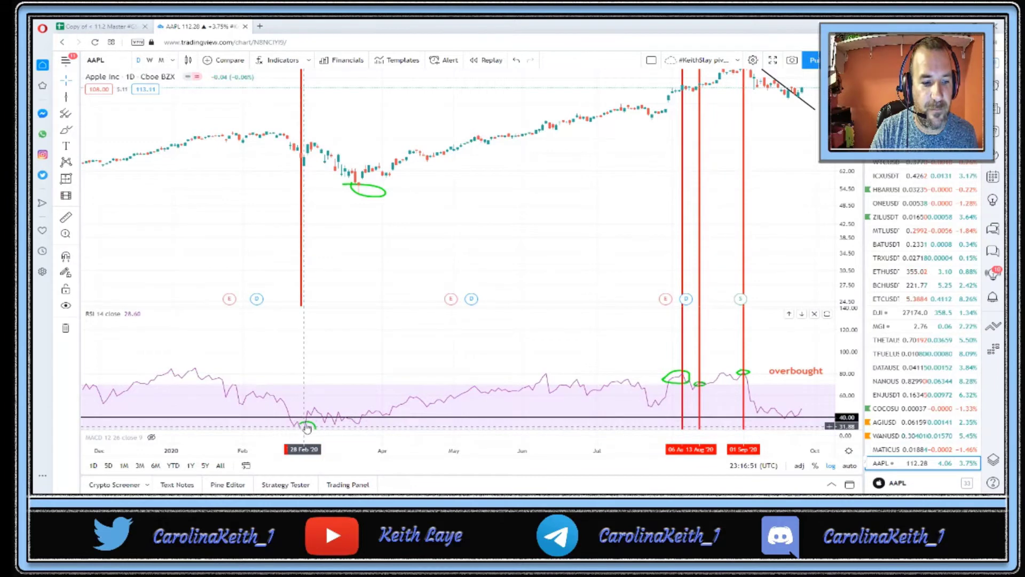
{"action": "left_click", "coordinate": [307, 424]}
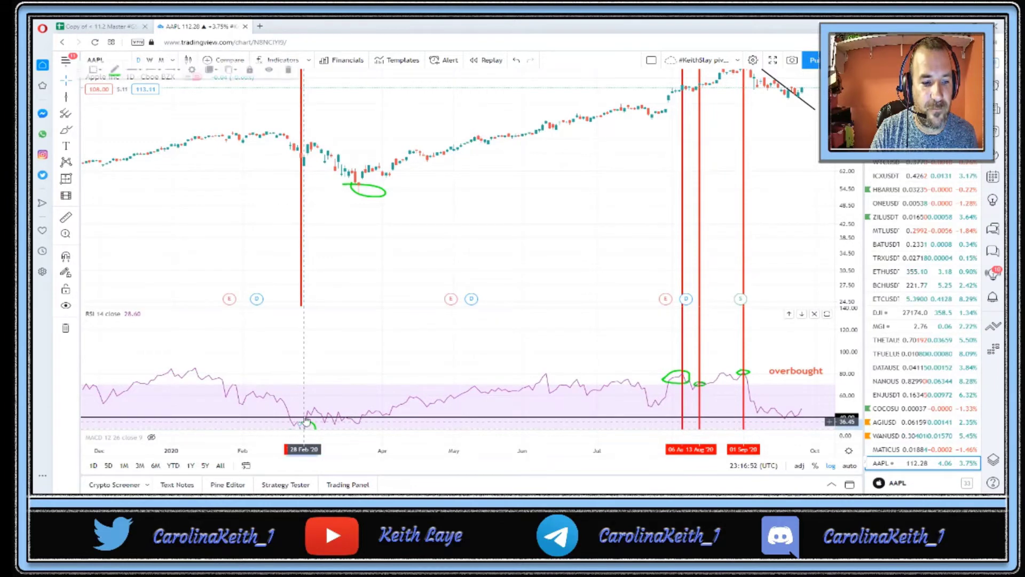
{"action": "left_click", "coordinate": [290, 71]}
- Draw a small green freehand circle around the early April 2020 RSI dip near the 40 level
{"action": "left_click", "coordinate": [66, 130]}
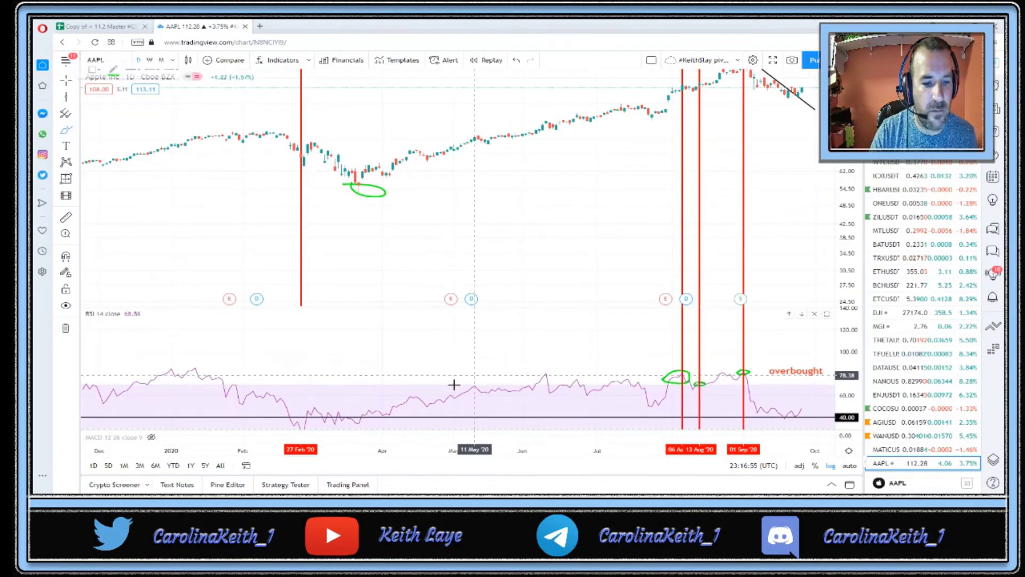
{"action": "mouse_move", "coordinate": [374, 413]}
{"action": "left_mouse_down"}
{"action": "mouse_move", "coordinate": [396, 415]}
{"action": "mouse_move", "coordinate": [380, 409]}
{"action": "left_mouse_up"}
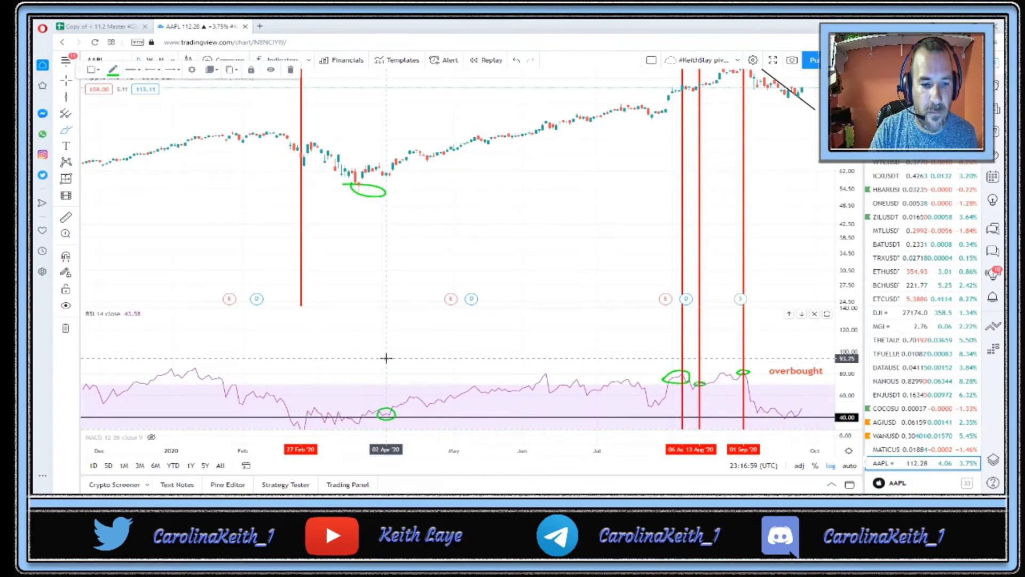
{"action": "left_click", "coordinate": [290, 73]}
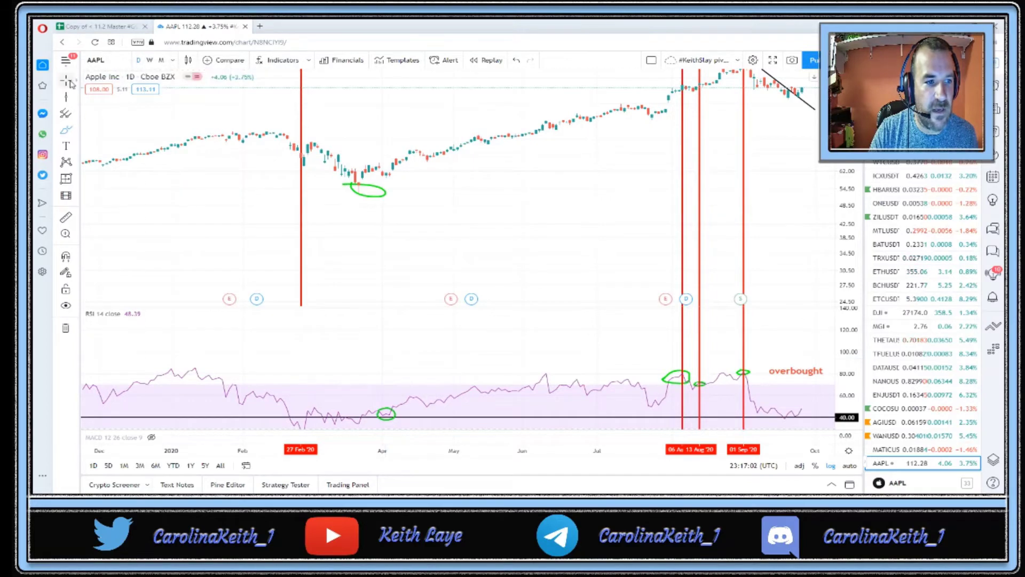
- Enlarge the RSI pane, place a vertical line through the circled dip at 02 Apr '20, and restore the price pane
{"action": "double_click", "coordinate": [309, 343]}
{"action": "scroll", "coordinate": [268, 194], "scroll_direction": "up", "scroll_amount": 3}
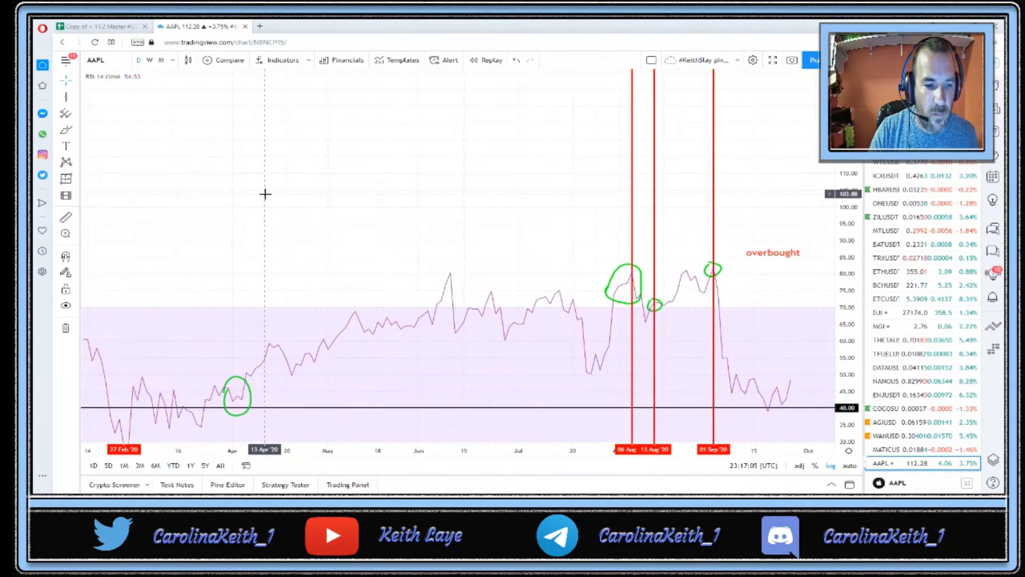
{"action": "scroll", "coordinate": [359, 195], "scroll_direction": "left", "scroll_amount": 3}
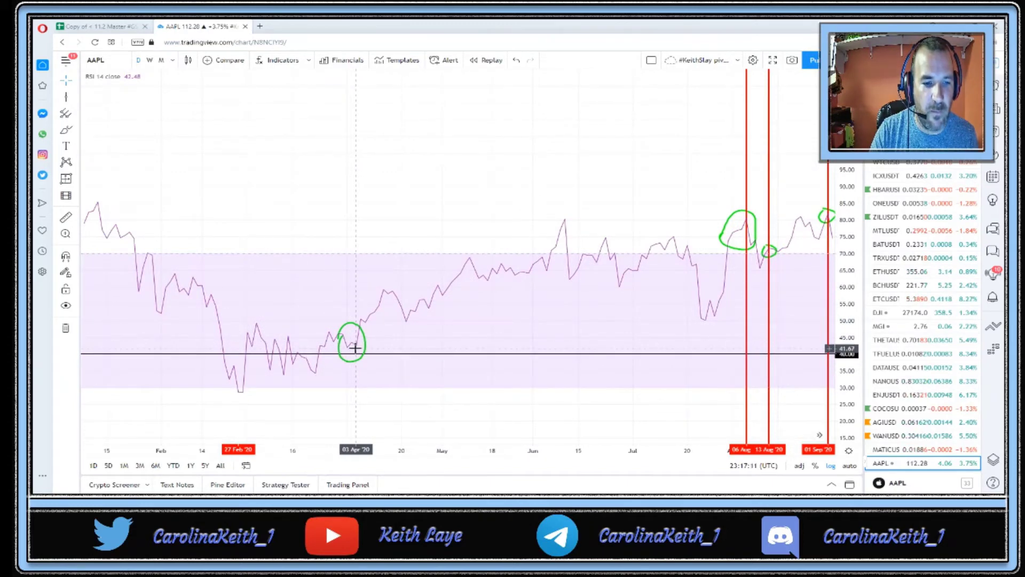
{"action": "left_click", "coordinate": [66, 98]}
{"action": "left_click", "coordinate": [351, 256]}
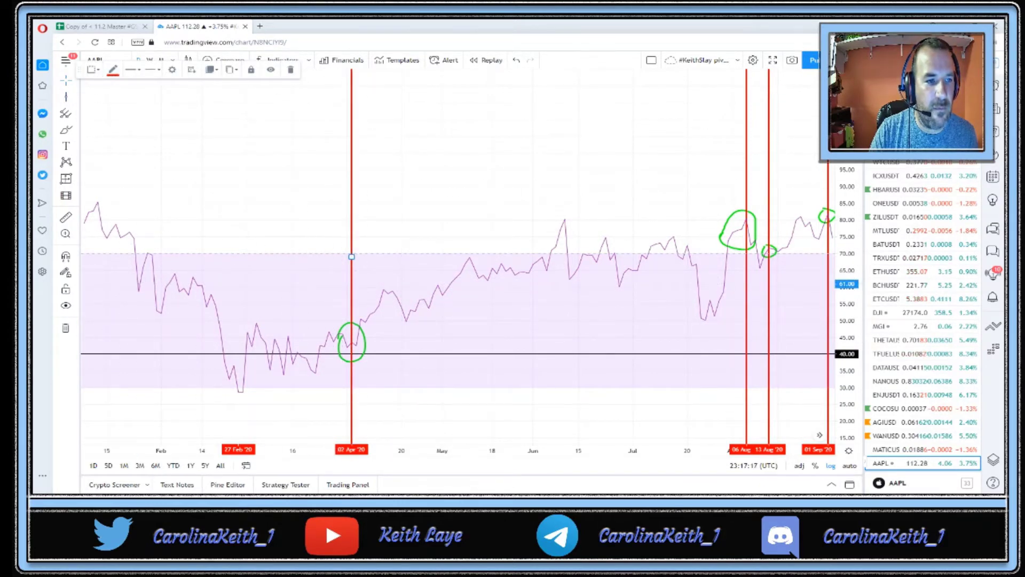
{"action": "left_click", "coordinate": [128, 140]}
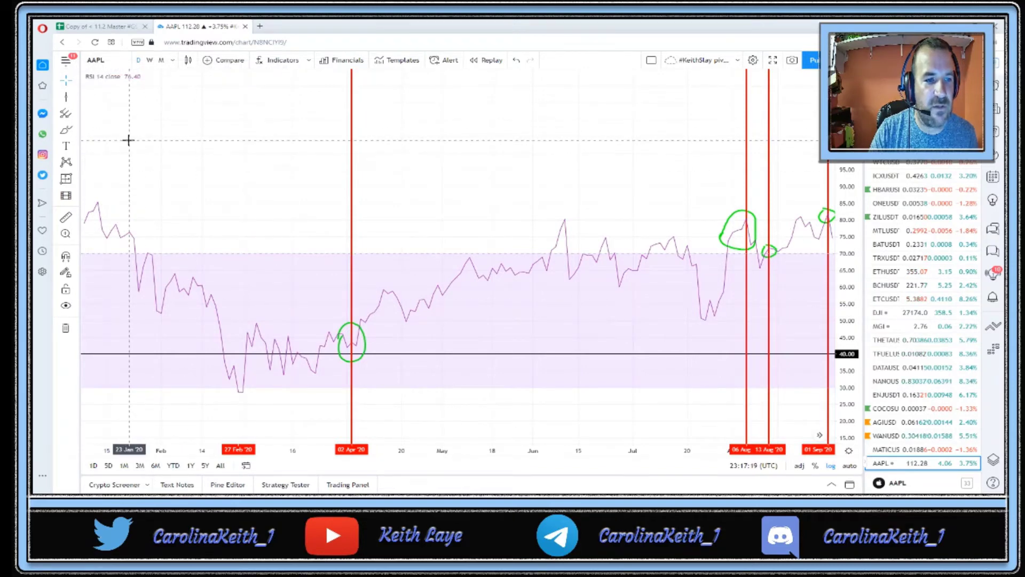
{"action": "double_click", "coordinate": [415, 184]}
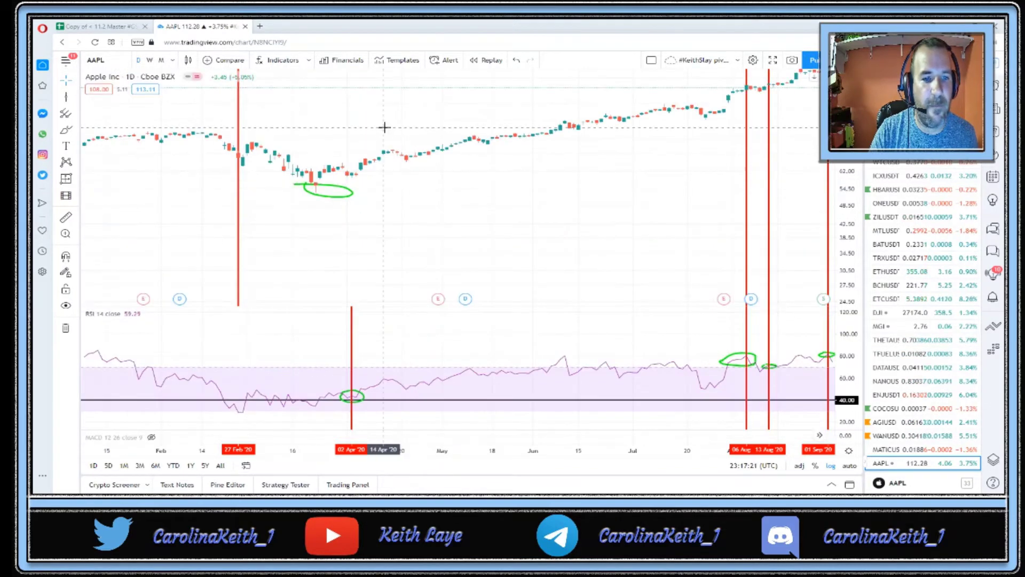
- Measure the AAPL price rally from the March 2020 low, 24 Mar '20, to 05 Aug '20, and clear the measurement
{"action": "left_click_drag", "start_coordinate": [384, 130], "coordinate": [227, 195]}
{"action": "scroll", "coordinate": [377, 191], "scroll_direction": "down", "scroll_amount": 5}
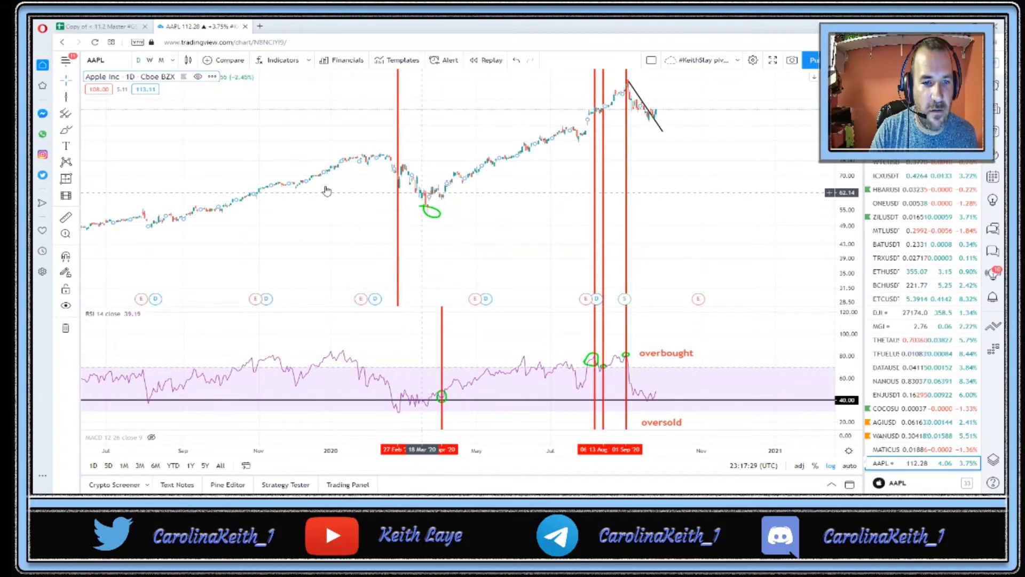
{"action": "left_click", "coordinate": [65, 216]}
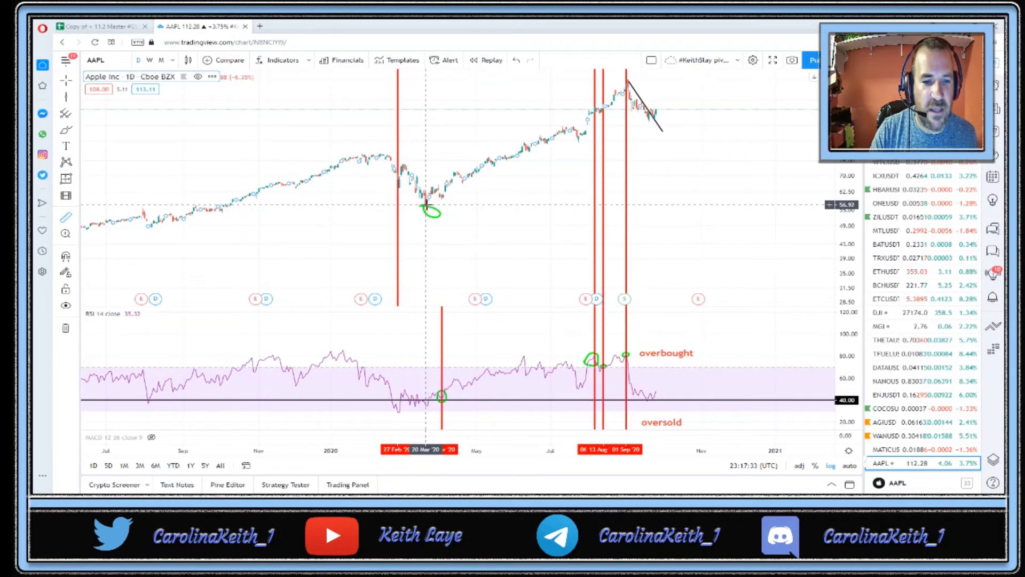
{"action": "left_click", "coordinate": [426, 204]}
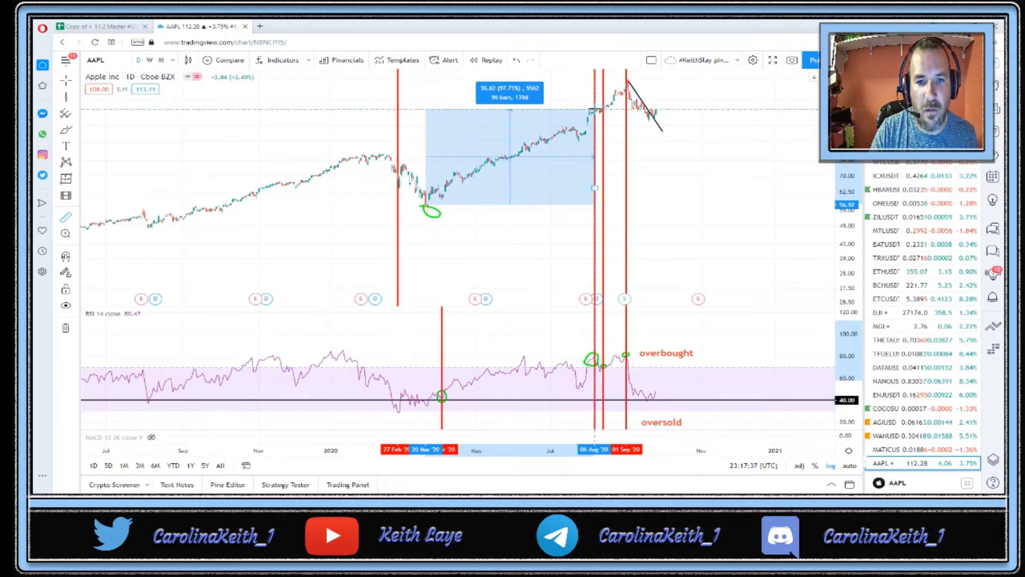
{"action": "left_click", "coordinate": [594, 188]}
{"action": "double_click", "coordinate": [594, 188]}
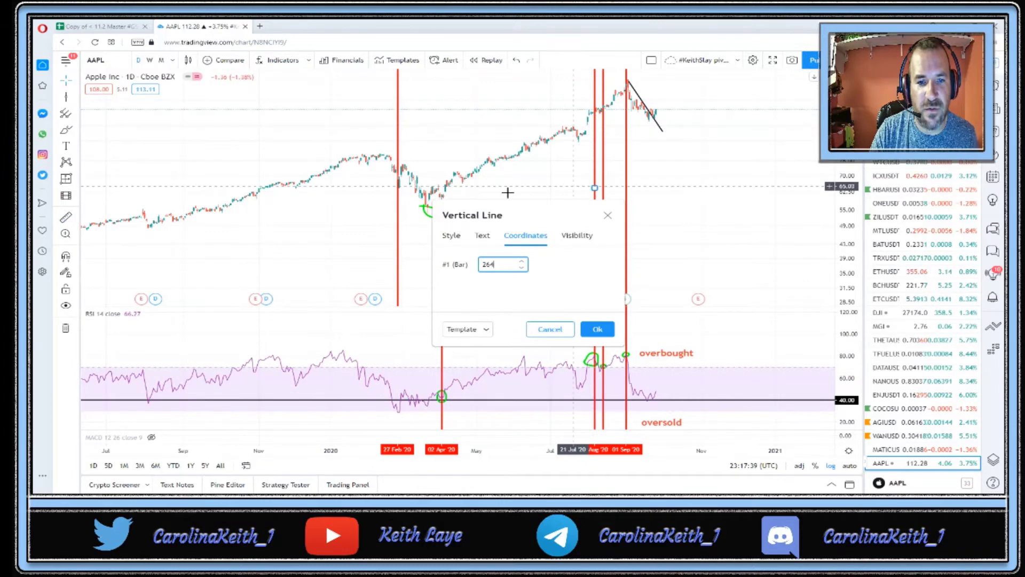
{"action": "key", "text": "Escape"}
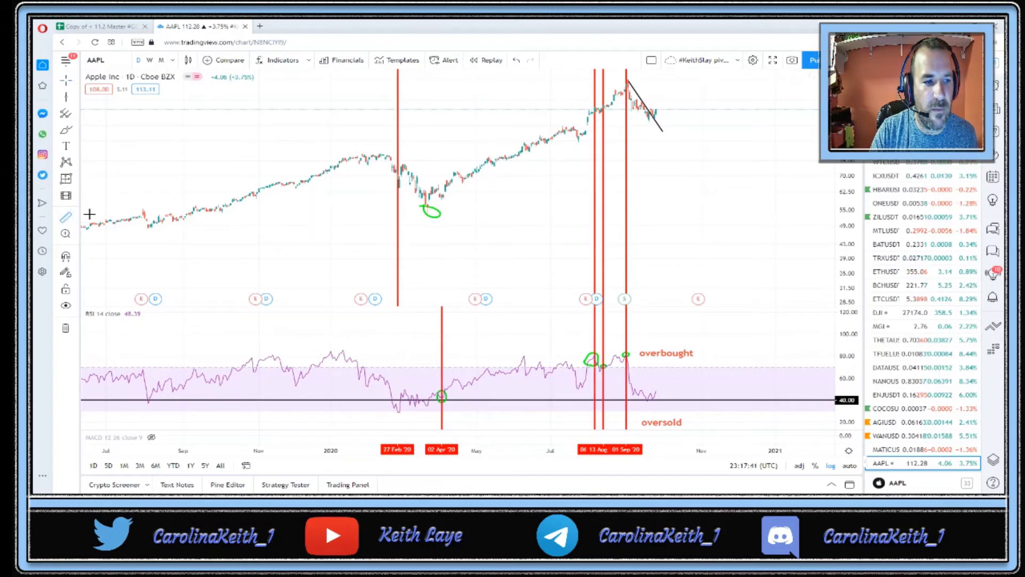
{"action": "left_click", "coordinate": [429, 205]}
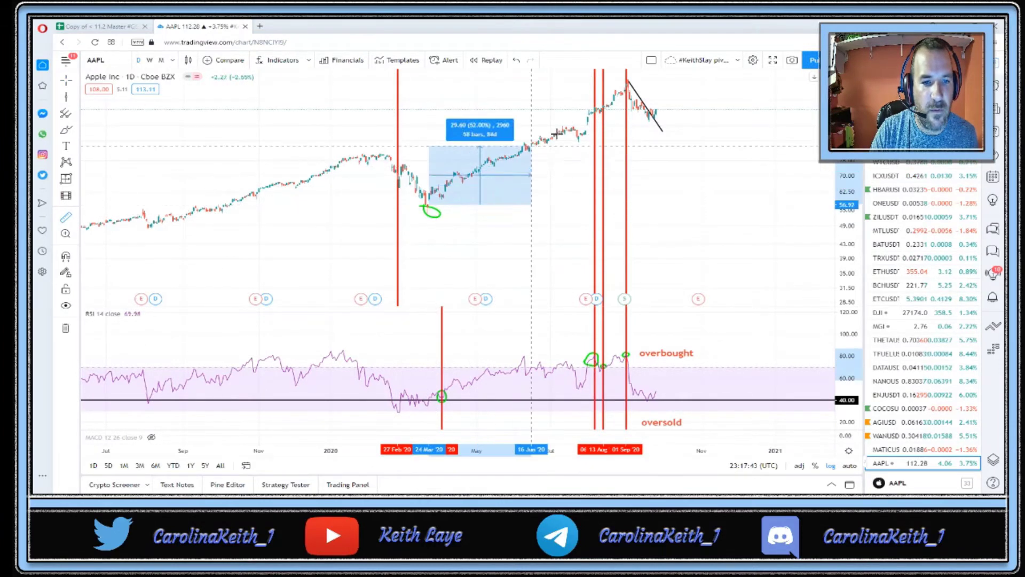
{"action": "left_click", "coordinate": [592, 110]}
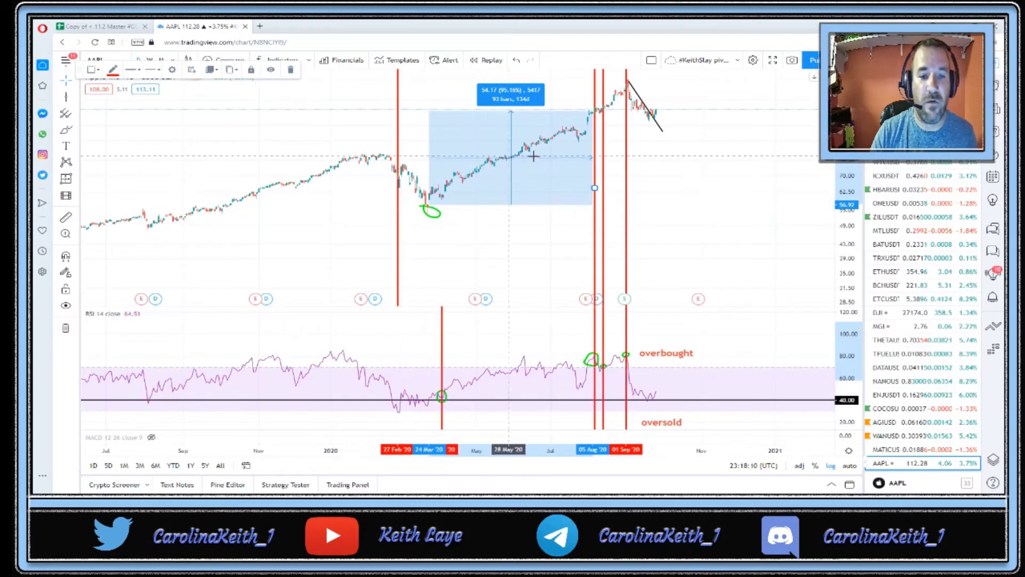
{"action": "left_click", "coordinate": [211, 160]}
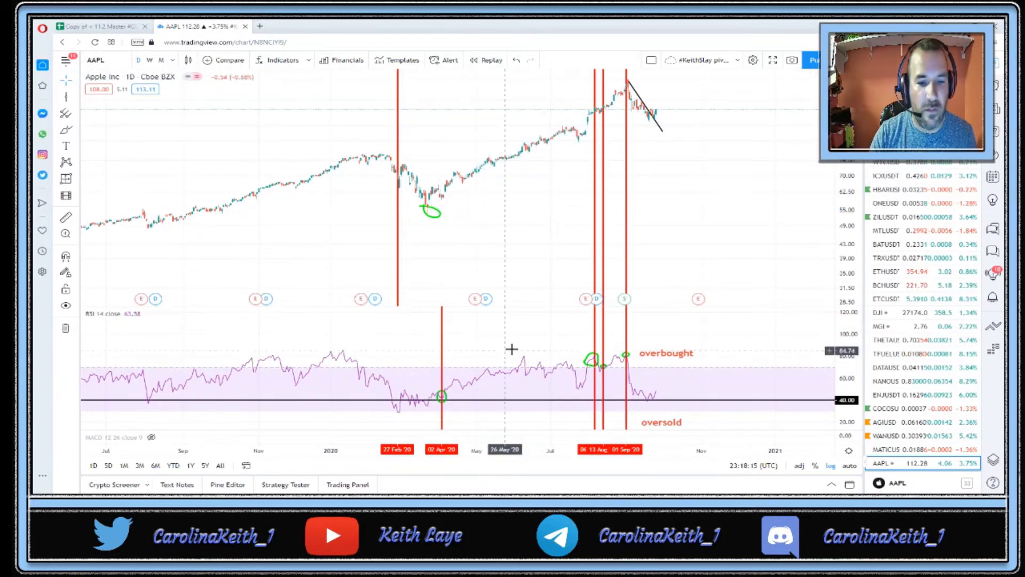
- Circle the June 2020 RSI peak in green and measure the price rise from 23 Mar '20 to 11 Jun '20
{"action": "mouse_move", "coordinate": [514, 351]}
{"action": "left_mouse_down"}
{"action": "mouse_move", "coordinate": [526, 347]}
{"action": "mouse_move", "coordinate": [532, 361]}
{"action": "mouse_move", "coordinate": [512, 350]}
{"action": "left_mouse_up"}
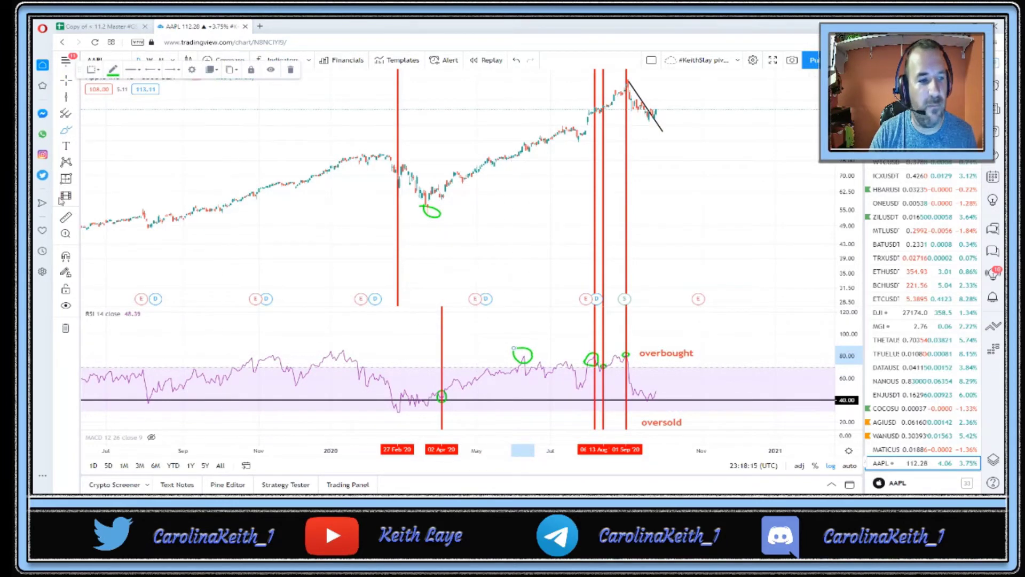
{"action": "left_click", "coordinate": [442, 199]}
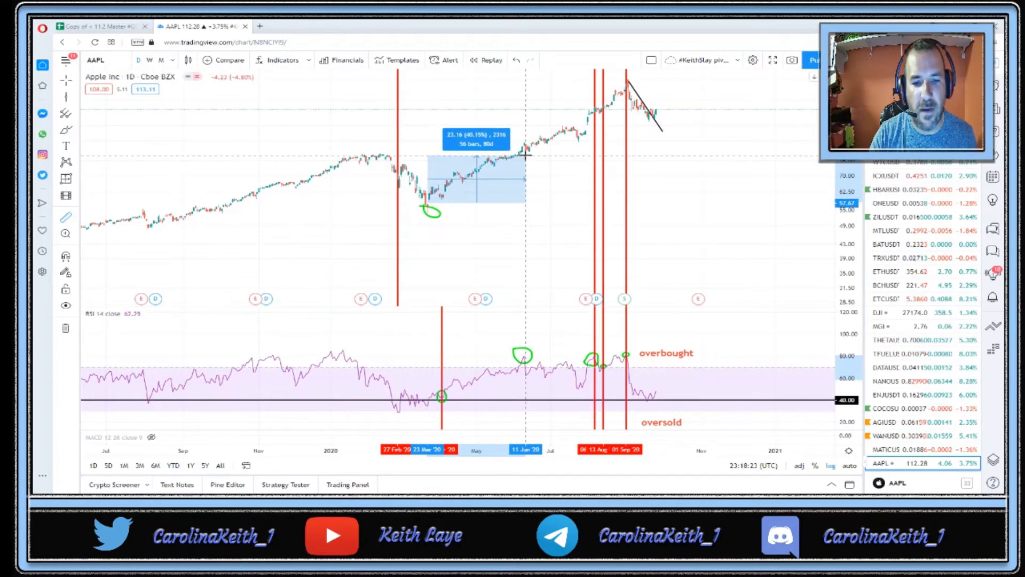
{"action": "left_click", "coordinate": [526, 154]}
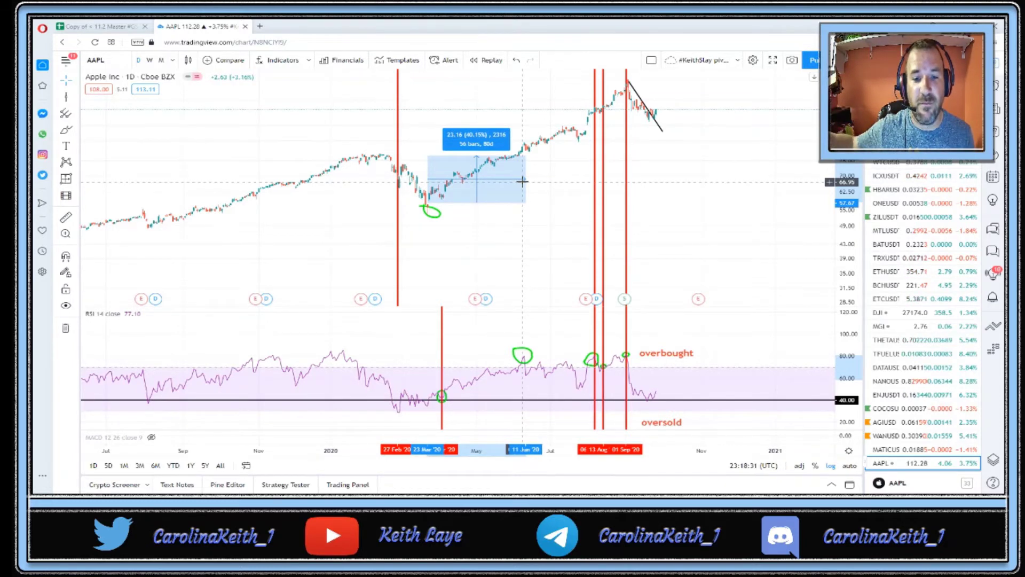
- Clear the price measurement, show the hidden MACD 12 26 close 9 indicator and enlarge its pane
{"action": "left_click", "coordinate": [533, 208]}
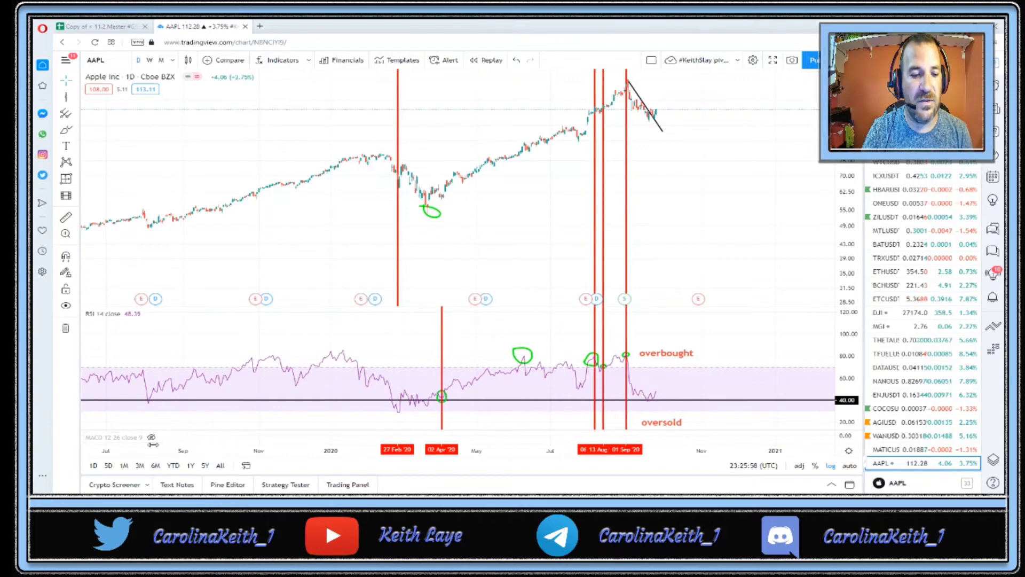
{"action": "mouse_move", "coordinate": [151, 439]}
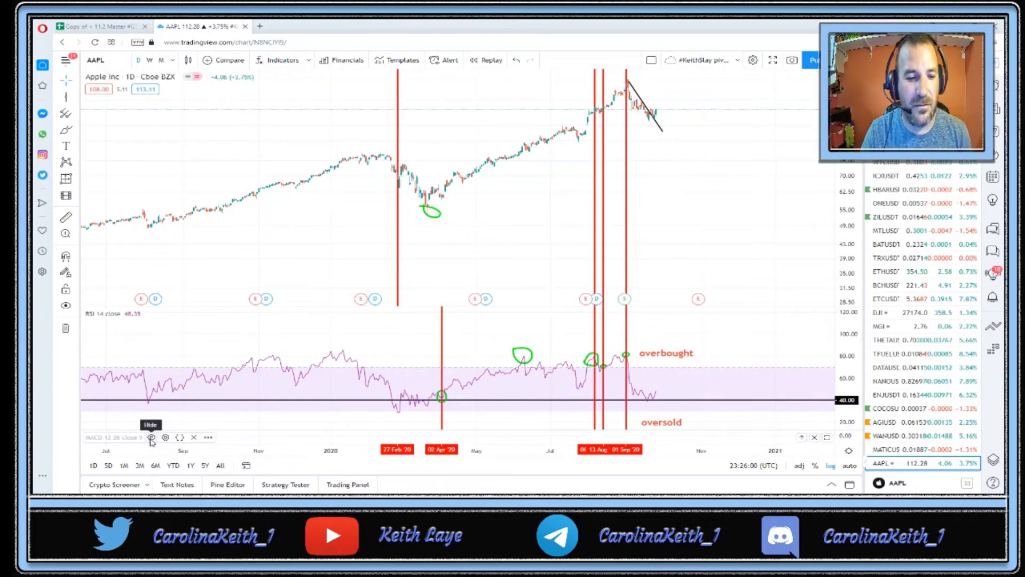
{"action": "left_click", "coordinate": [152, 439]}
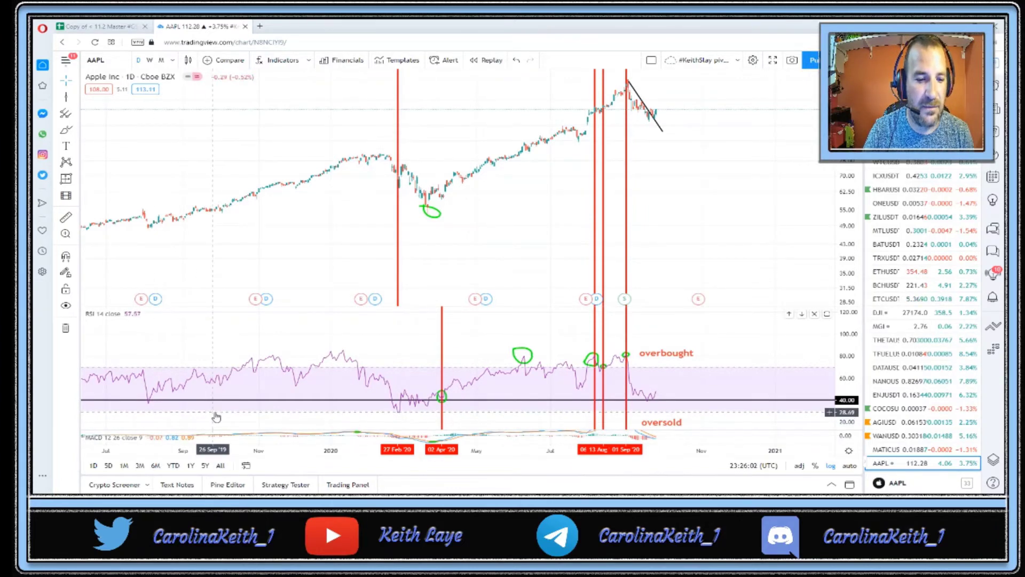
{"action": "mouse_move", "coordinate": [182, 441]}
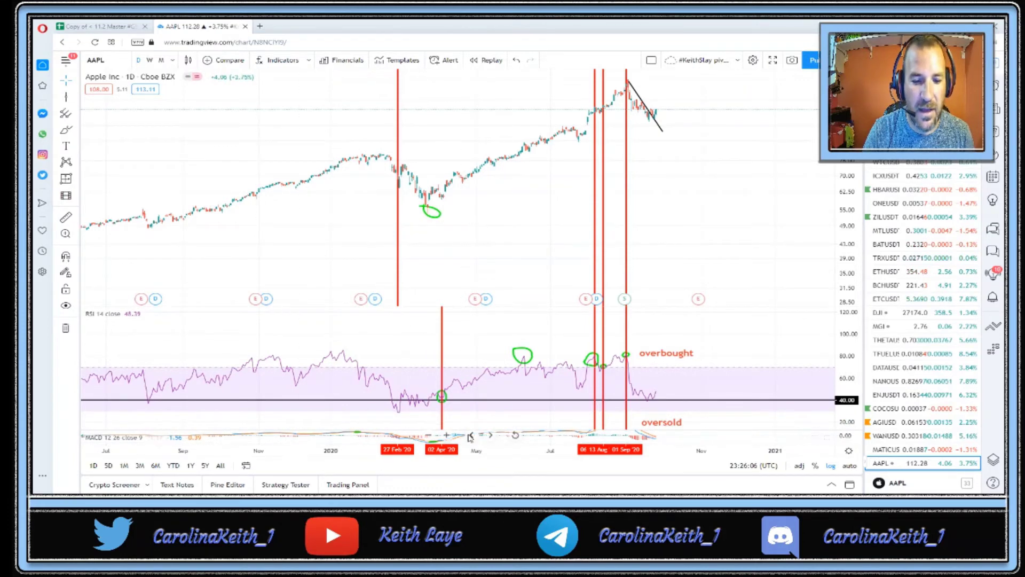
{"action": "left_click_drag", "start_coordinate": [469, 428], "coordinate": [489, 359]}
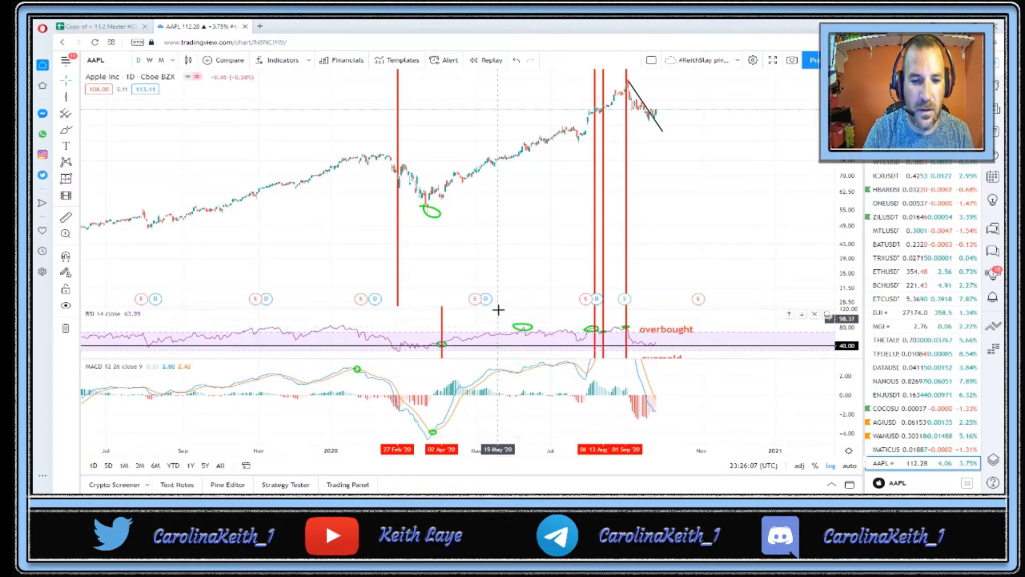
- Shrink the price pane to a thin strip and divide the freed height between the RSI and MACD panes
{"action": "left_click_drag", "start_coordinate": [499, 302], "coordinate": [508, 236]}
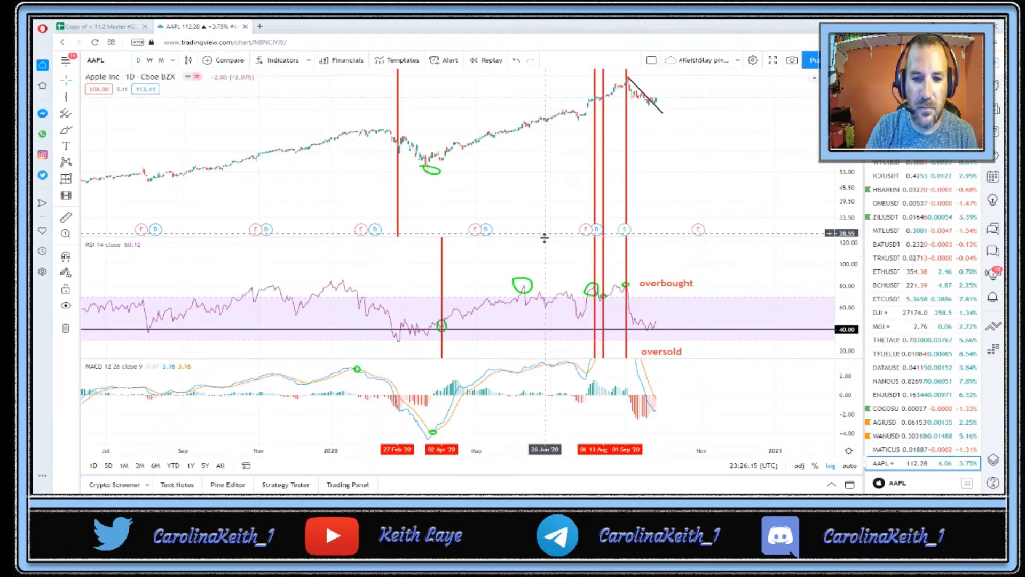
{"action": "left_click_drag", "start_coordinate": [543, 238], "coordinate": [564, 101]}
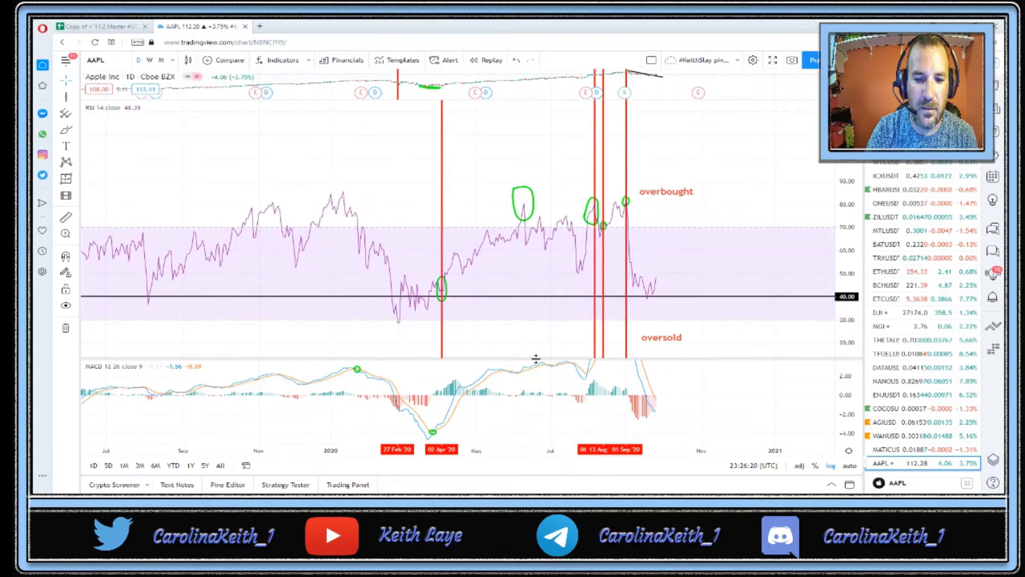
{"action": "left_click_drag", "start_coordinate": [538, 301], "coordinate": [540, 273]}
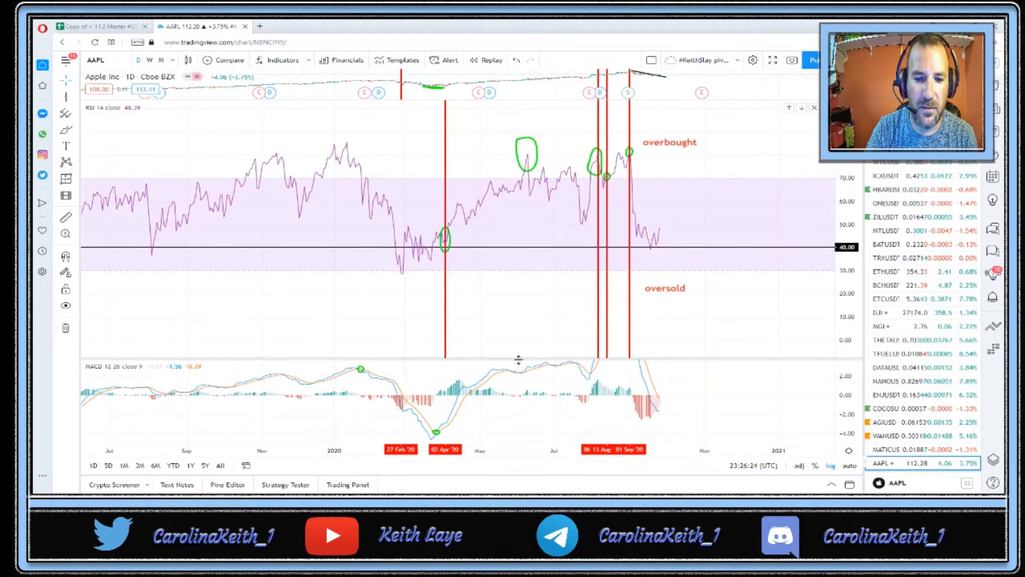
{"action": "left_click_drag", "start_coordinate": [526, 336], "coordinate": [544, 277]}
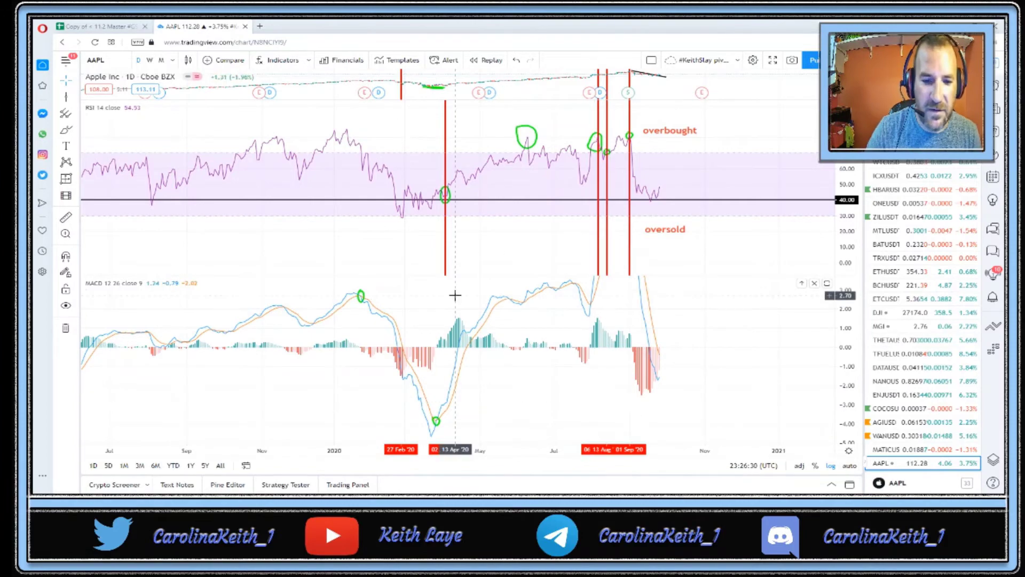
- Draw a small green freehand circle around the January 2020 RSI peak above the overbought band
{"action": "scroll", "coordinate": [445, 299], "scroll_direction": "up", "scroll_amount": 2}
{"action": "left_click_drag", "start_coordinate": [401, 299], "coordinate": [572, 340]}
{"action": "scroll", "coordinate": [540, 336], "scroll_direction": "up", "scroll_amount": 3}
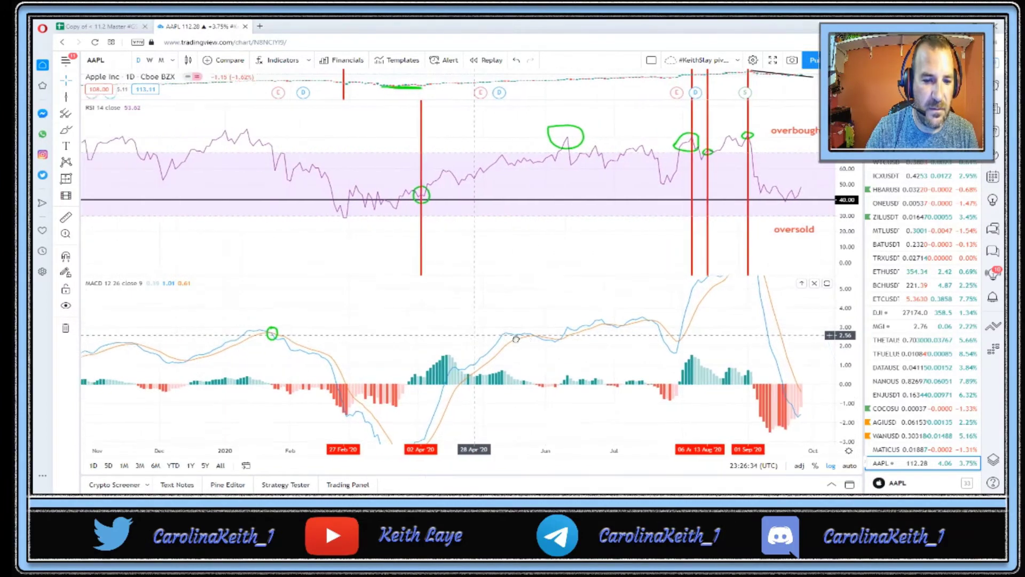
{"action": "scroll", "coordinate": [465, 321], "scroll_direction": "up", "scroll_amount": 2}
{"action": "left_click_drag", "start_coordinate": [499, 319], "coordinate": [512, 313]}
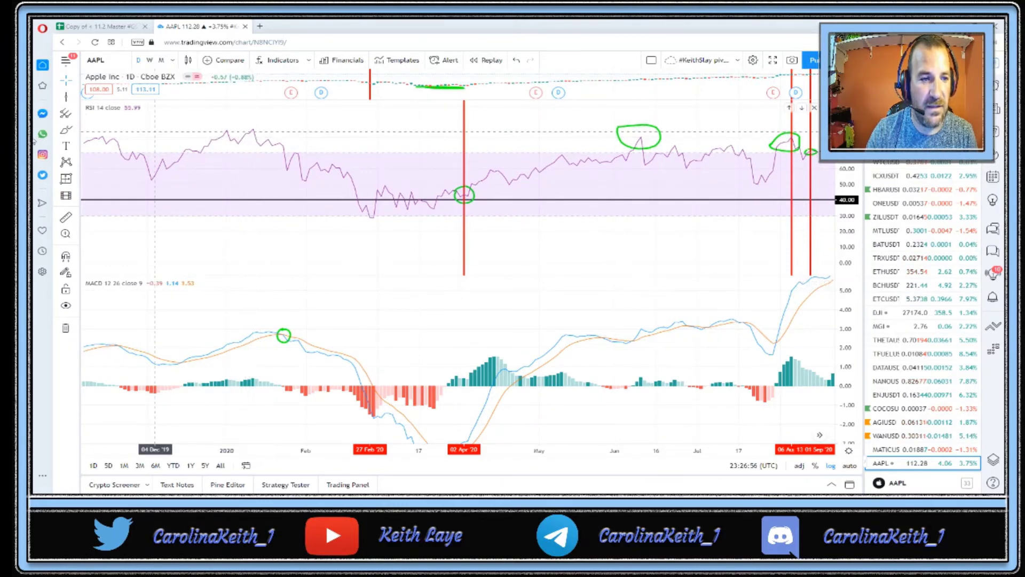
{"action": "key", "text": "alt+b"}
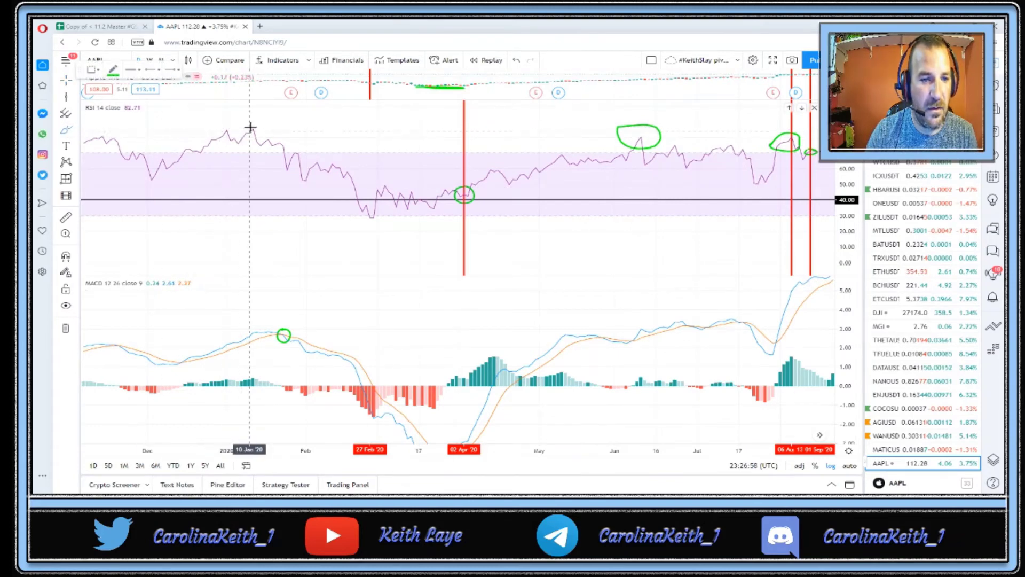
{"action": "left_click_drag", "start_coordinate": [259, 124], "coordinate": [257, 137]}
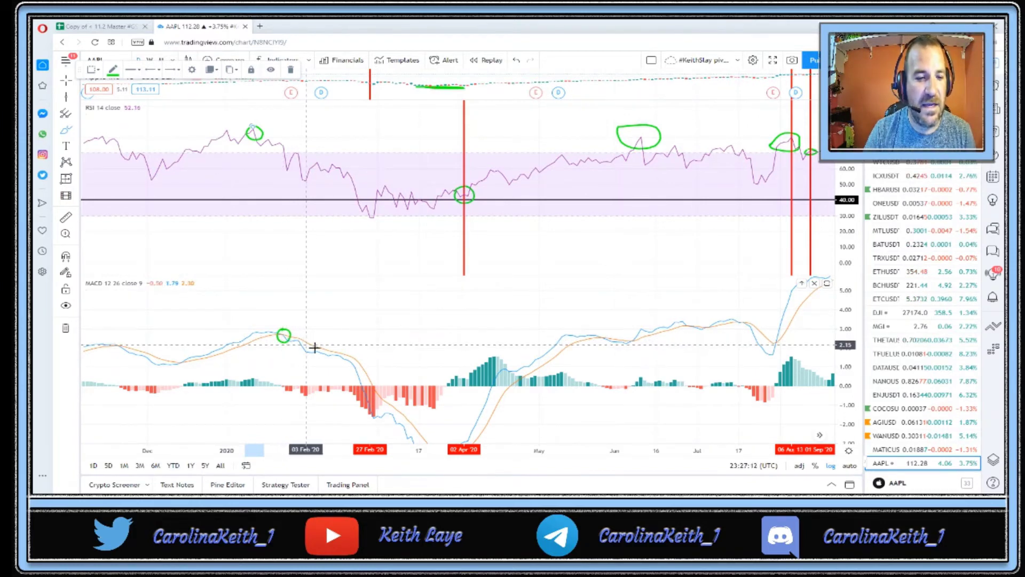
- Trace the MACD decline from late January to mid-March 2020 in green and circle the late February RSI low
{"action": "left_click", "coordinate": [76, 132]}
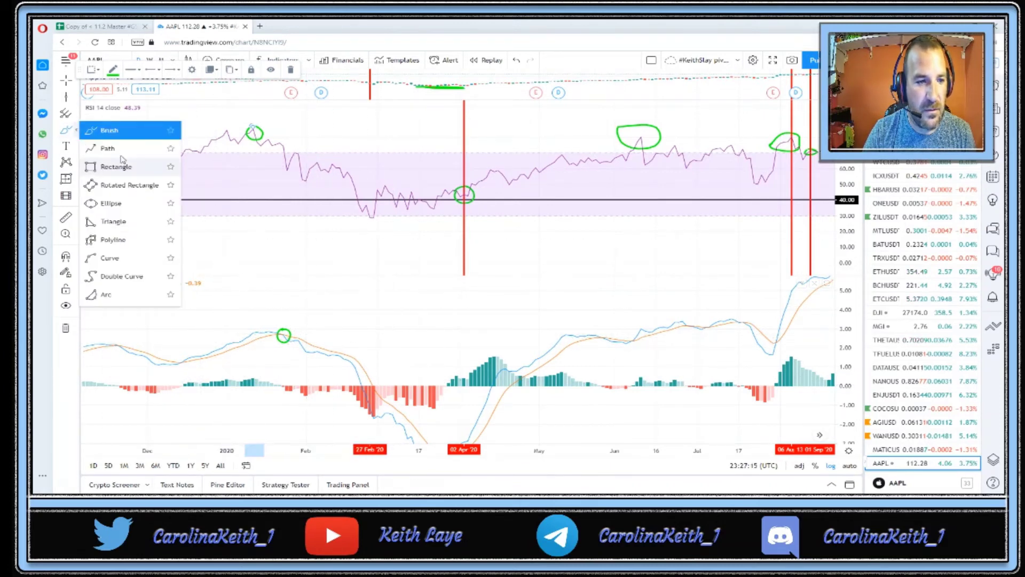
{"action": "left_click", "coordinate": [110, 130]}
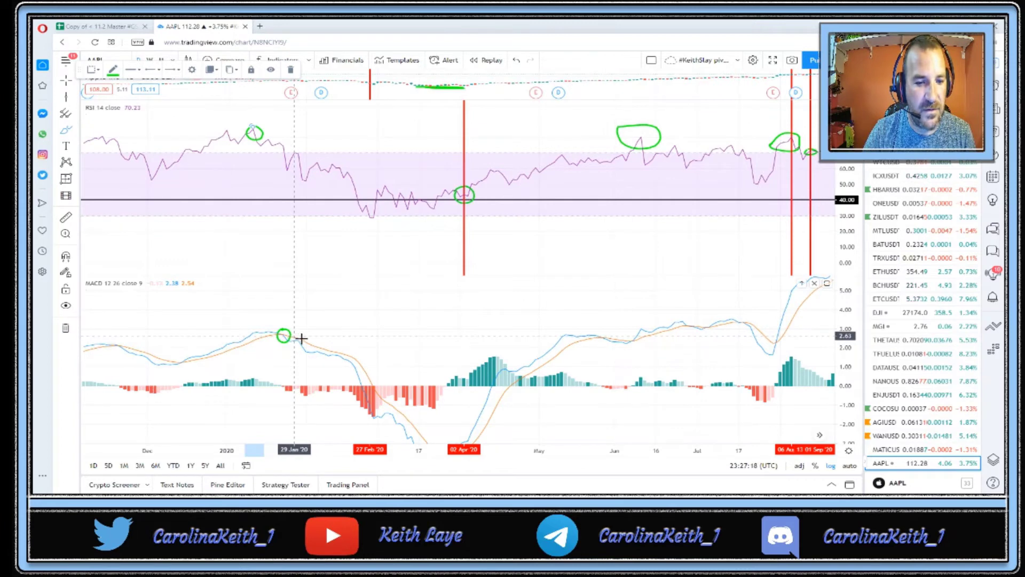
{"action": "mouse_move", "coordinate": [301, 338]}
{"action": "left_mouse_down"}
{"action": "mouse_move", "coordinate": [350, 362]}
{"action": "mouse_move", "coordinate": [423, 443]}
{"action": "left_mouse_up"}
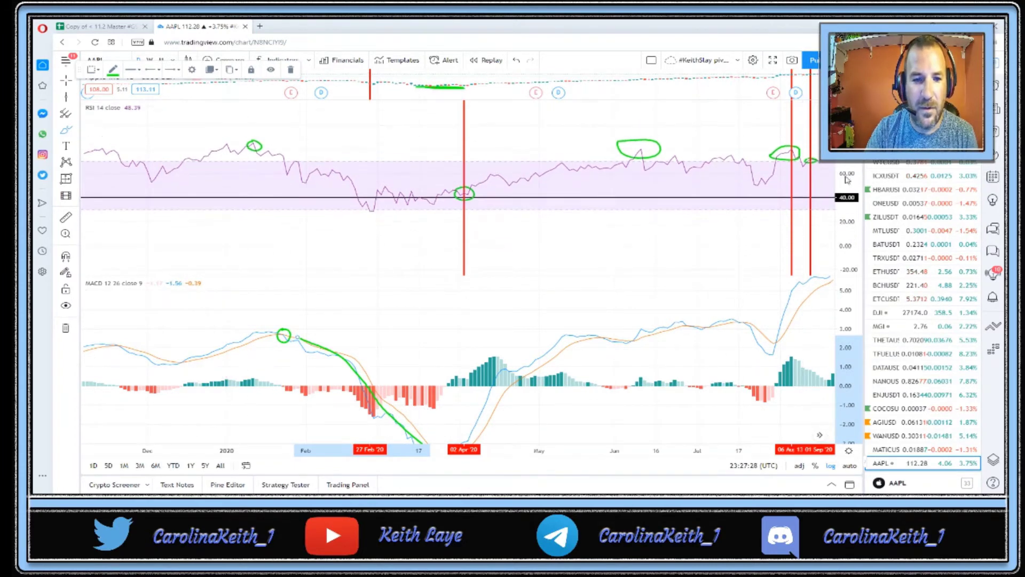
{"action": "mouse_move", "coordinate": [359, 206]}
{"action": "left_mouse_down"}
{"action": "mouse_move", "coordinate": [370, 201]}
{"action": "mouse_move", "coordinate": [379, 216]}
{"action": "mouse_move", "coordinate": [362, 210]}
{"action": "left_mouse_up"}
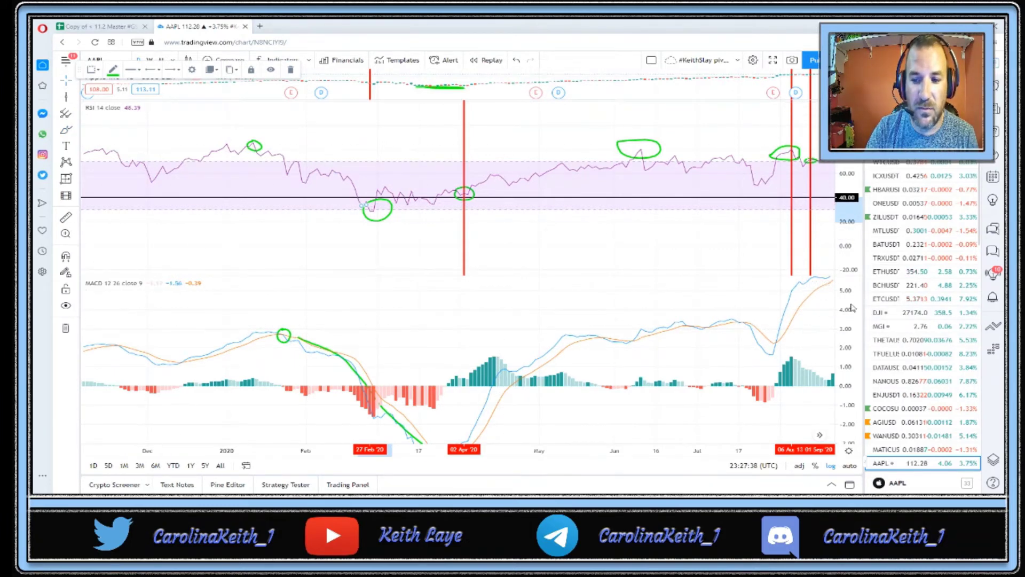
- Enlarge the price pane again and rescale the RSI pane so its circled peaks and lows all fit alongside the MACD
{"action": "left_click_drag", "start_coordinate": [505, 406], "coordinate": [450, 354]}
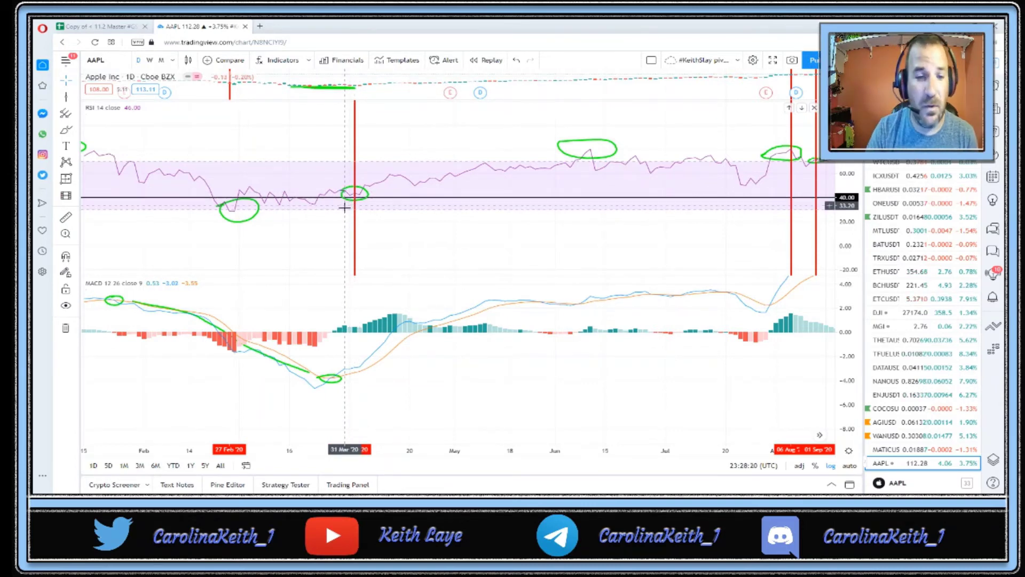
{"action": "left_click_drag", "start_coordinate": [370, 101], "coordinate": [380, 227]}
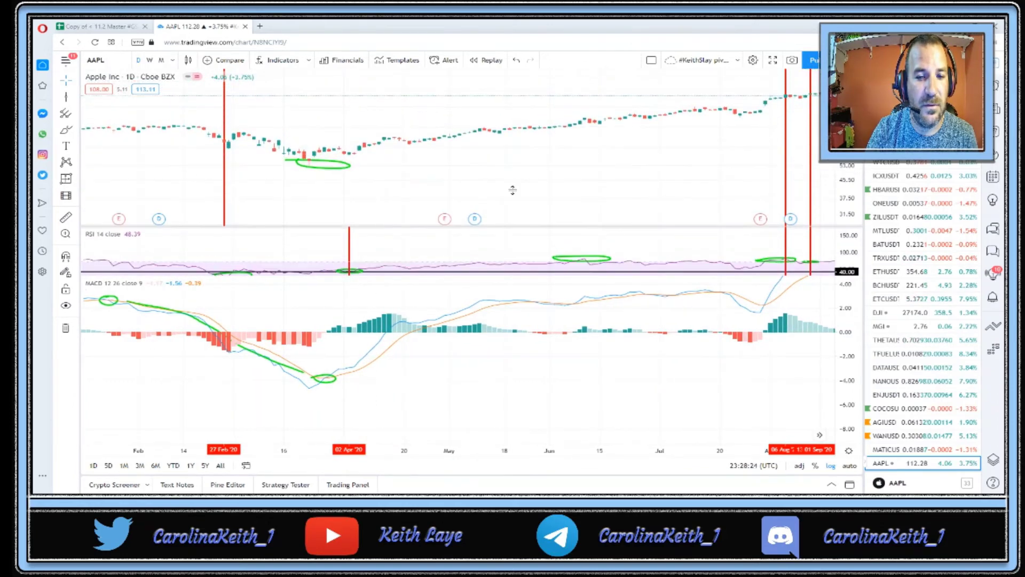
{"action": "left_click_drag", "start_coordinate": [851, 246], "coordinate": [756, 235]}
{"action": "left_click_drag", "start_coordinate": [848, 230], "coordinate": [847, 206]}
{"action": "left_click_drag", "start_coordinate": [849, 243], "coordinate": [640, 369]}
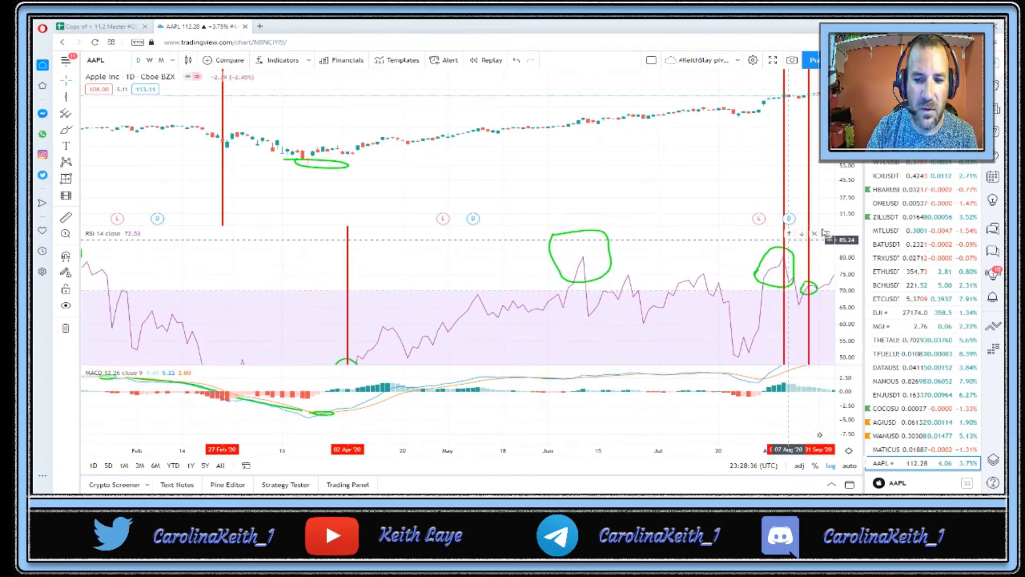
{"action": "left_click_drag", "start_coordinate": [833, 235], "coordinate": [836, 341]}
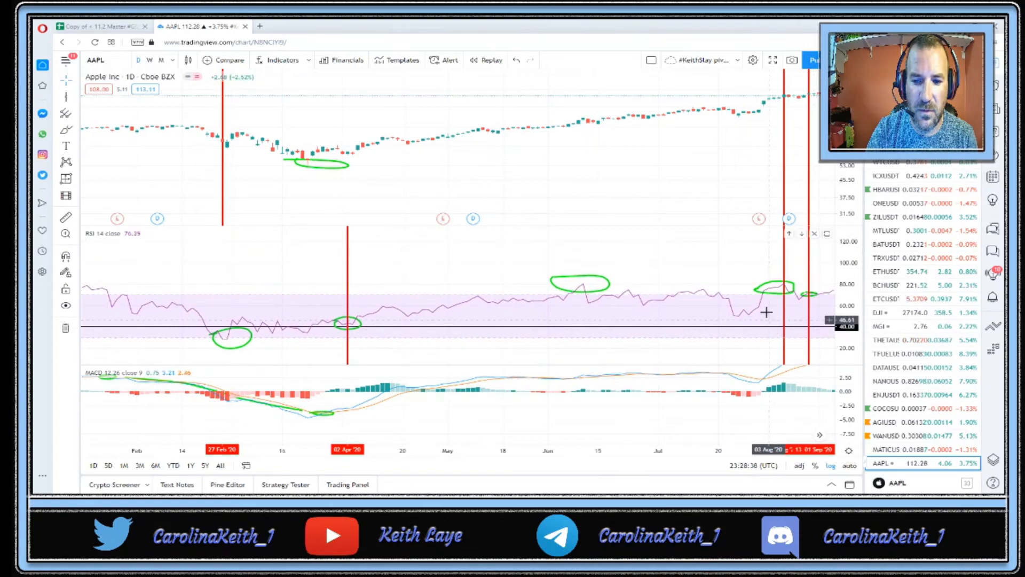
{"action": "left_click_drag", "start_coordinate": [598, 318], "coordinate": [593, 300]}
{"action": "scroll", "coordinate": [244, 165], "scroll_direction": "down", "scroll_amount": 6}
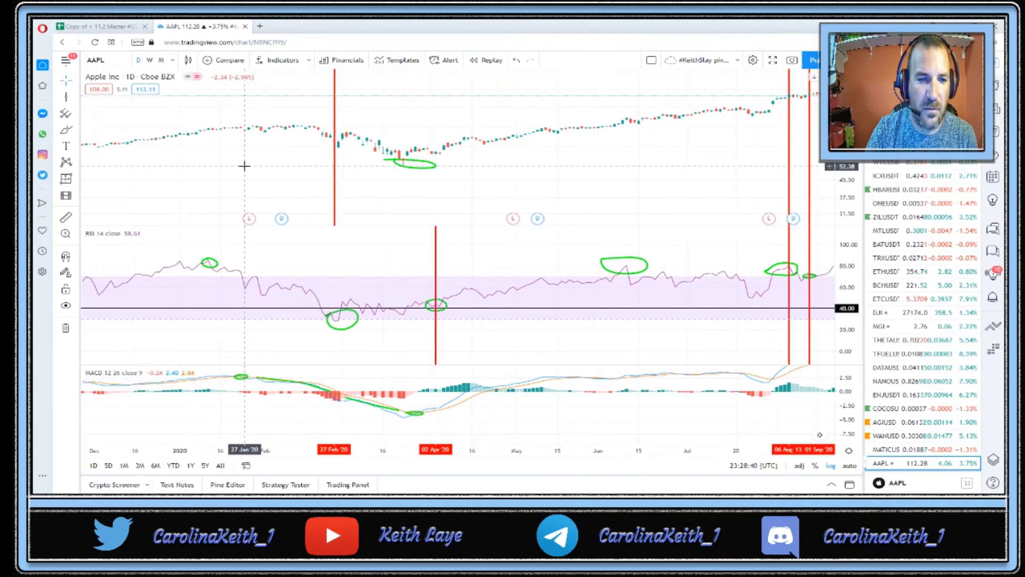
- Place a vertical line on the price pane at 26 Mar '20, in line with the circled MACD crossover
{"action": "left_click_drag", "start_coordinate": [398, 162], "coordinate": [265, 180]}
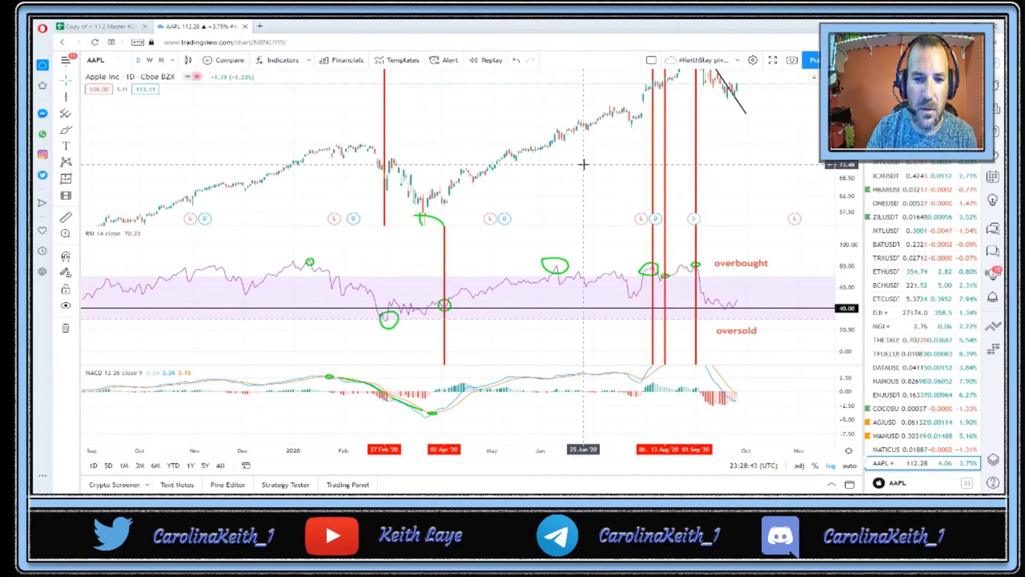
{"action": "left_click_drag", "start_coordinate": [584, 163], "coordinate": [614, 106]}
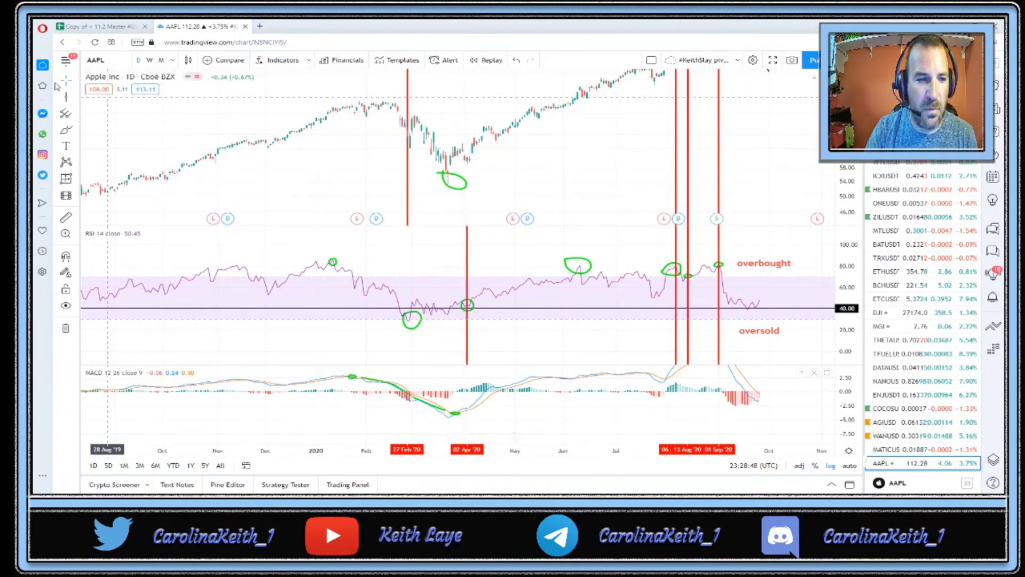
{"action": "left_click", "coordinate": [65, 96]}
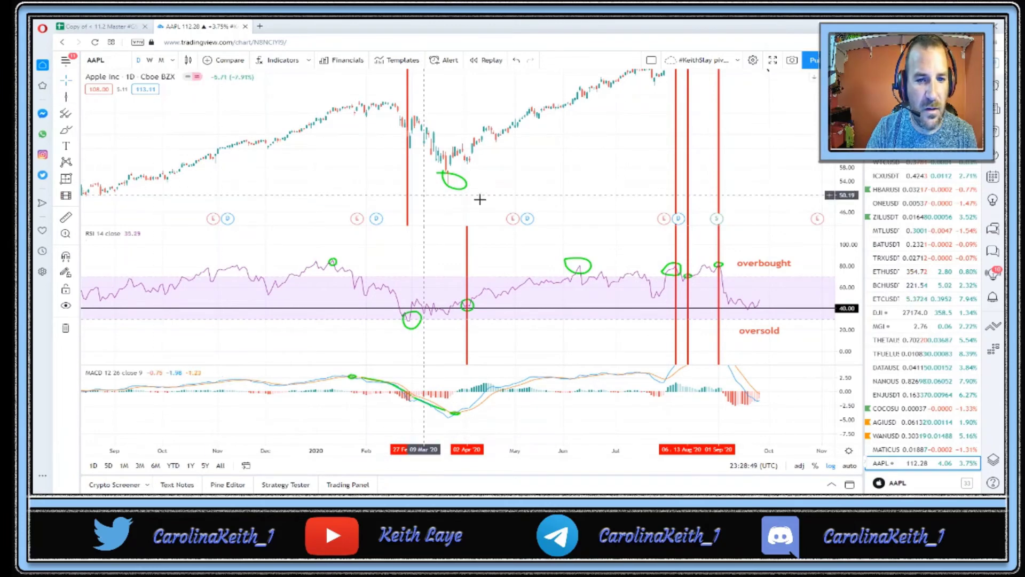
{"action": "double_click", "coordinate": [455, 166]}
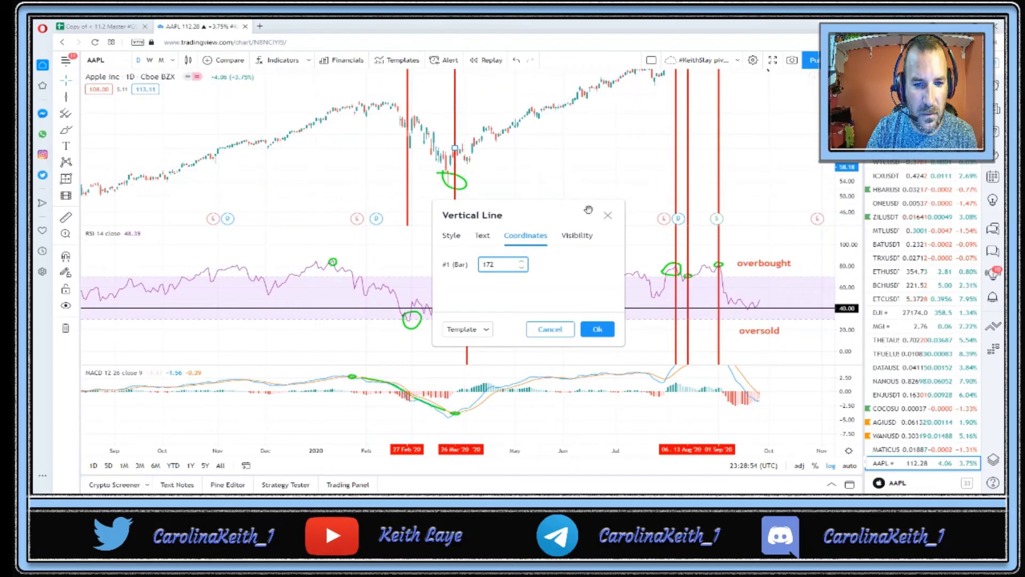
{"action": "left_click", "coordinate": [597, 329]}
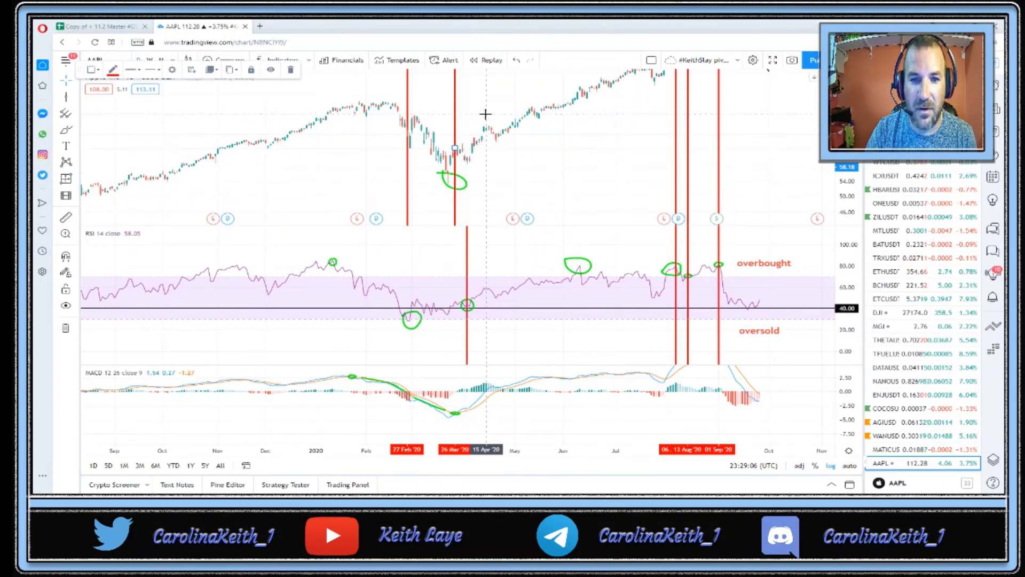
- Maximize the price pane, draw a date and price range over the rally from 26 Mar '20 to 27 Jul '20, and restore the indicator panes
{"action": "left_click_drag", "start_coordinate": [476, 117], "coordinate": [396, 146]}
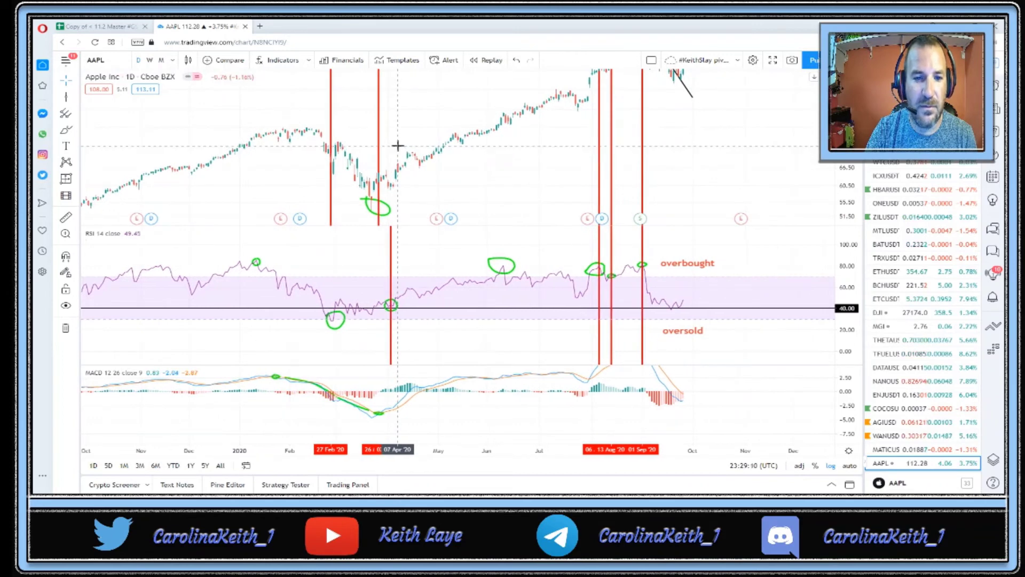
{"action": "double_click", "coordinate": [403, 143]}
{"action": "left_click_drag", "start_coordinate": [844, 251], "coordinate": [724, 335]}
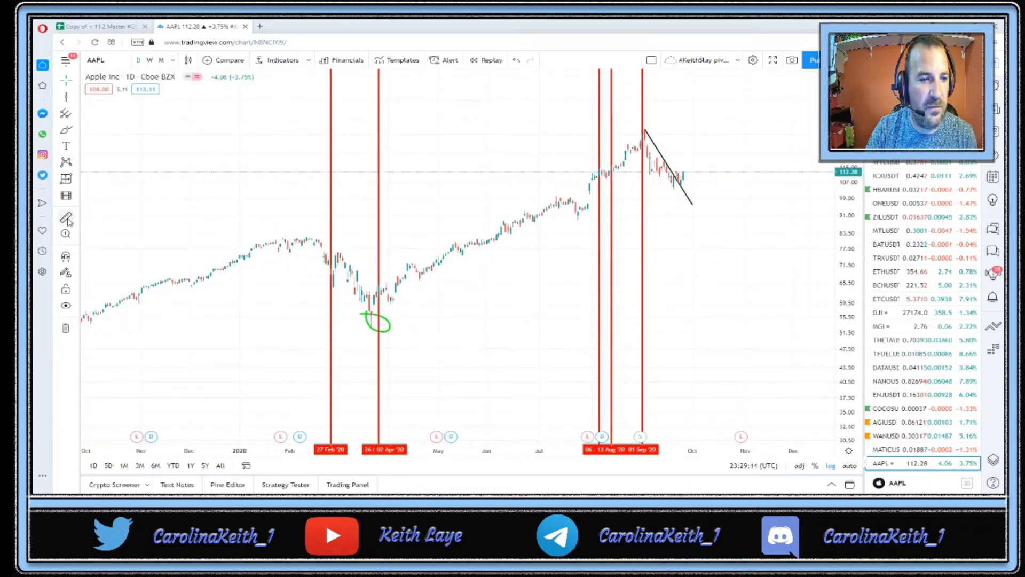
{"action": "left_click", "coordinate": [77, 179]}
{"action": "left_click", "coordinate": [65, 182]}
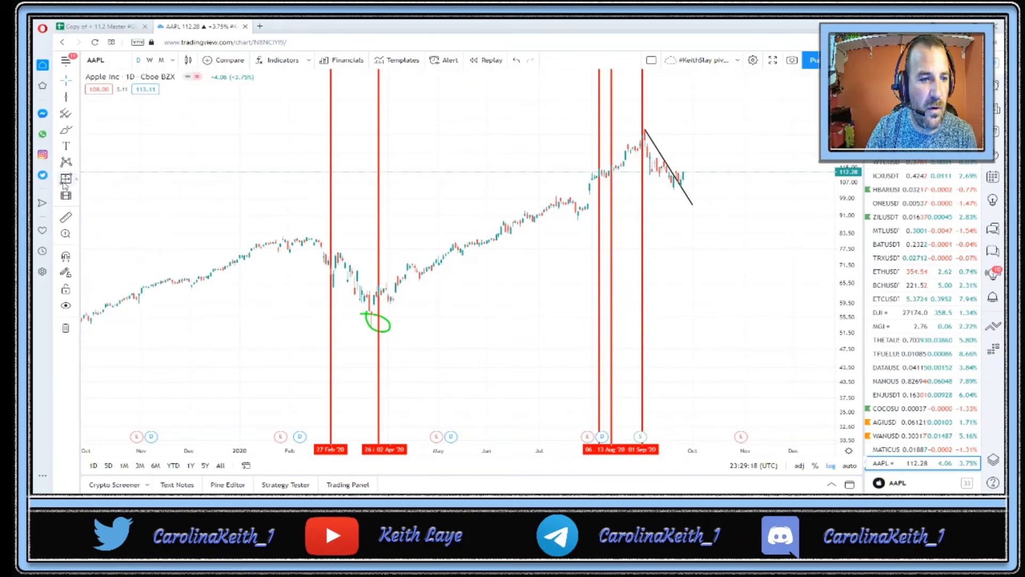
{"action": "left_click", "coordinate": [387, 299]}
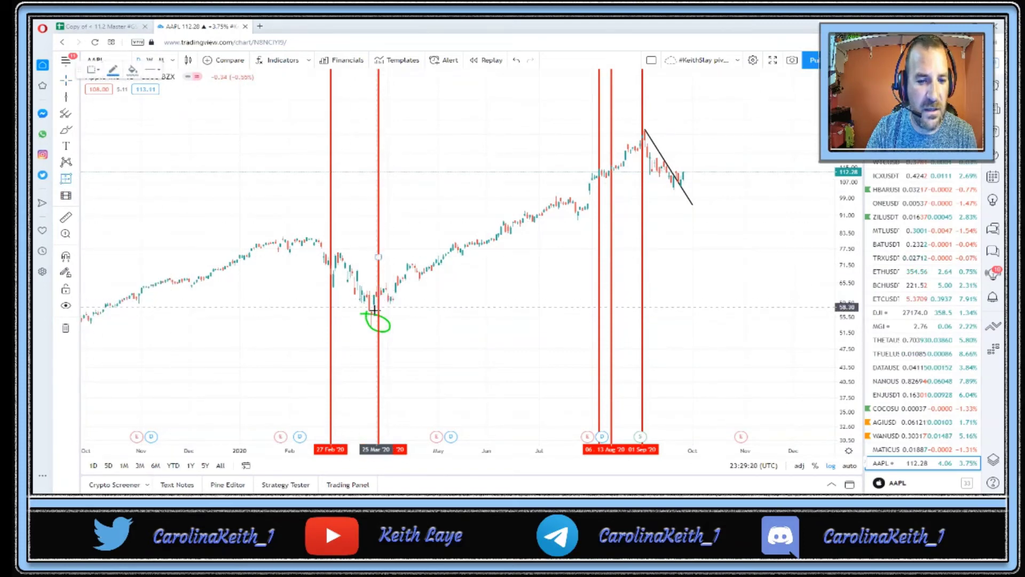
{"action": "left_click", "coordinate": [378, 299]}
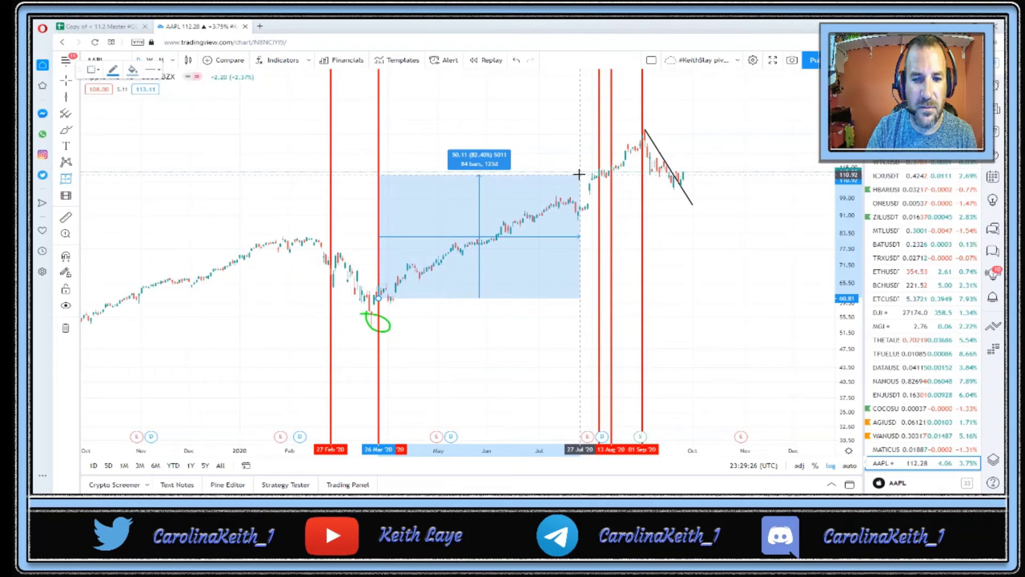
{"action": "left_click", "coordinate": [580, 175]}
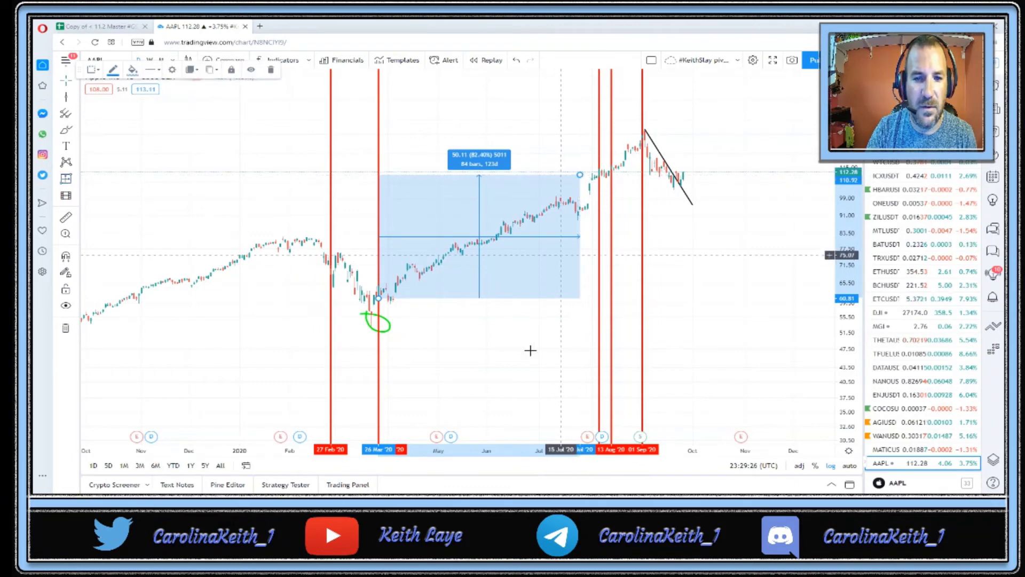
{"action": "double_click", "coordinate": [467, 368]}
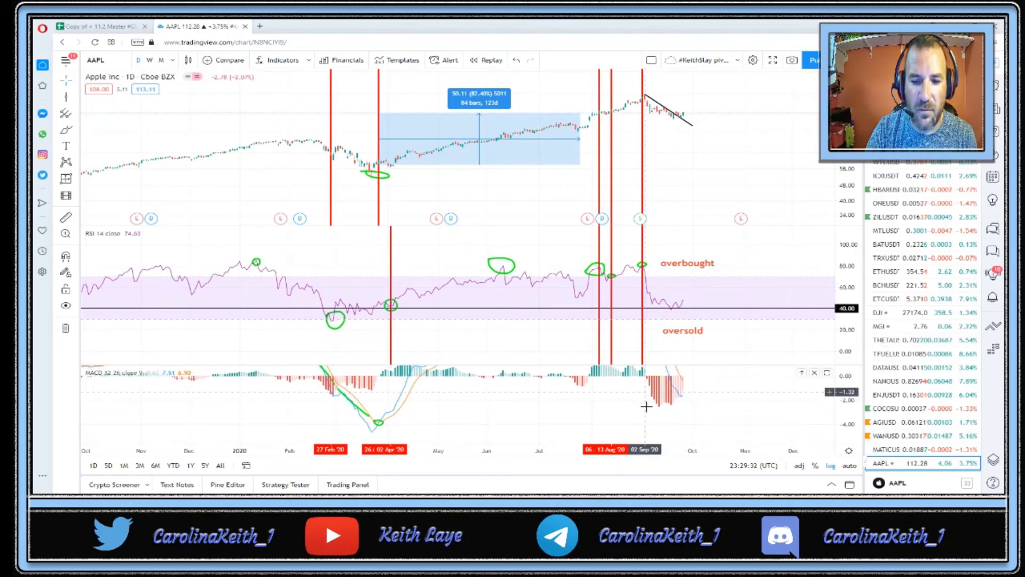
{"action": "left_click_drag", "start_coordinate": [646, 406], "coordinate": [663, 407]}
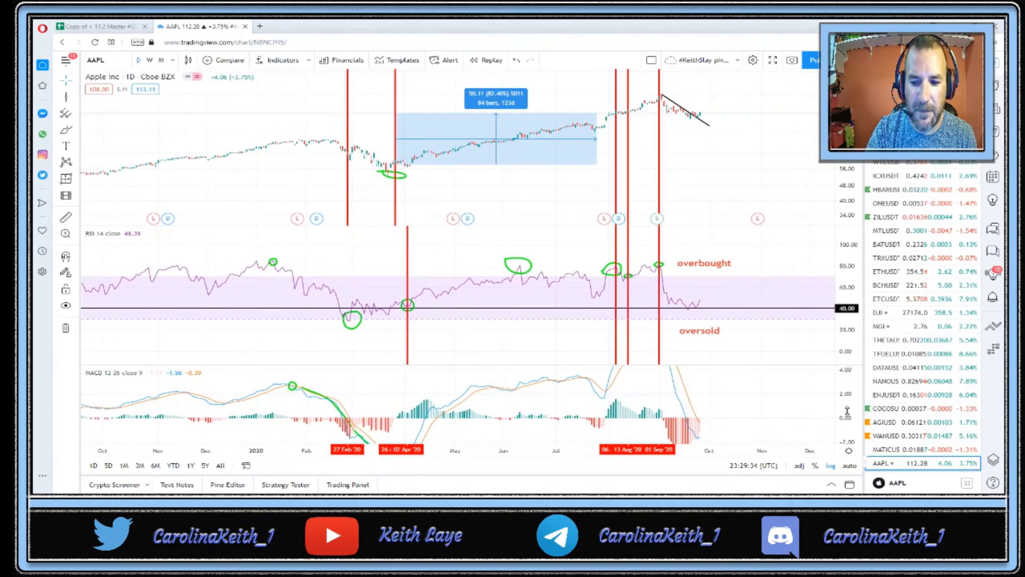
- Stretch the MACD scale around the mid-2020 crossovers and shorten the rally's date and price range to end at 10 Jun '20
{"action": "left_click_drag", "start_coordinate": [847, 411], "coordinate": [848, 427]}
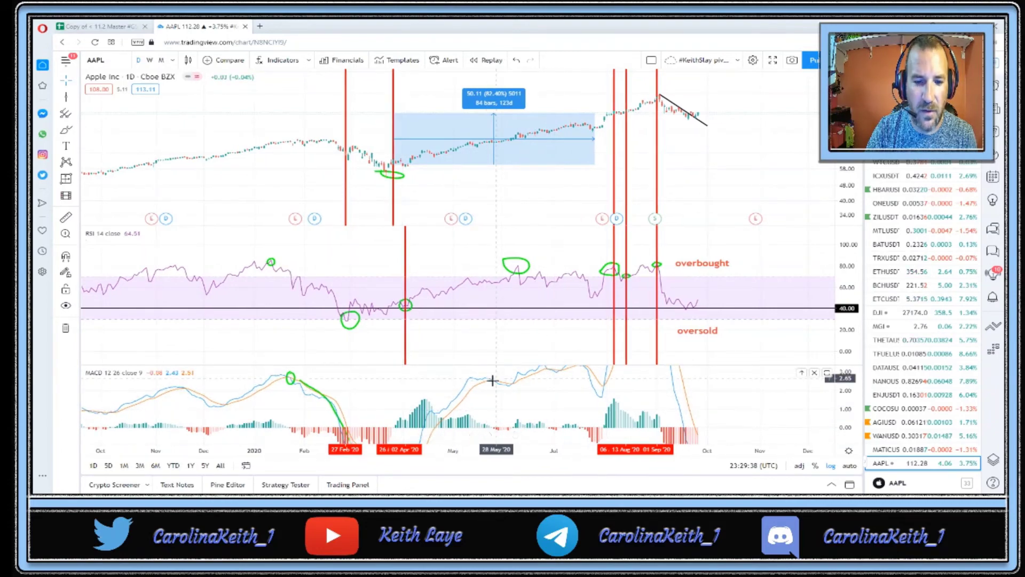
{"action": "scroll", "coordinate": [481, 387], "scroll_direction": "up", "scroll_amount": 2}
{"action": "left_click_drag", "start_coordinate": [463, 395], "coordinate": [524, 374]}
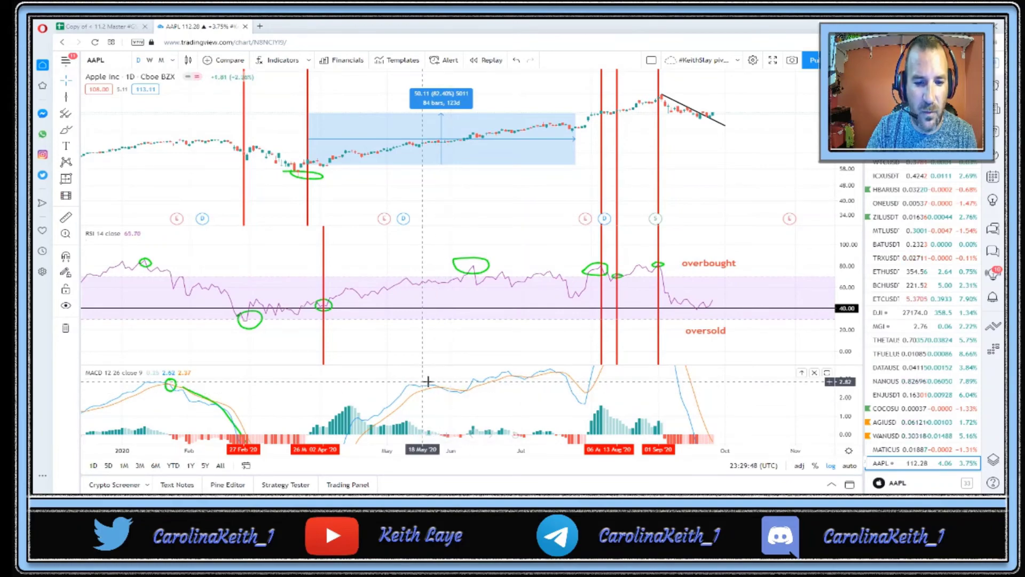
{"action": "scroll", "coordinate": [446, 394], "scroll_direction": "down", "scroll_amount": 3}
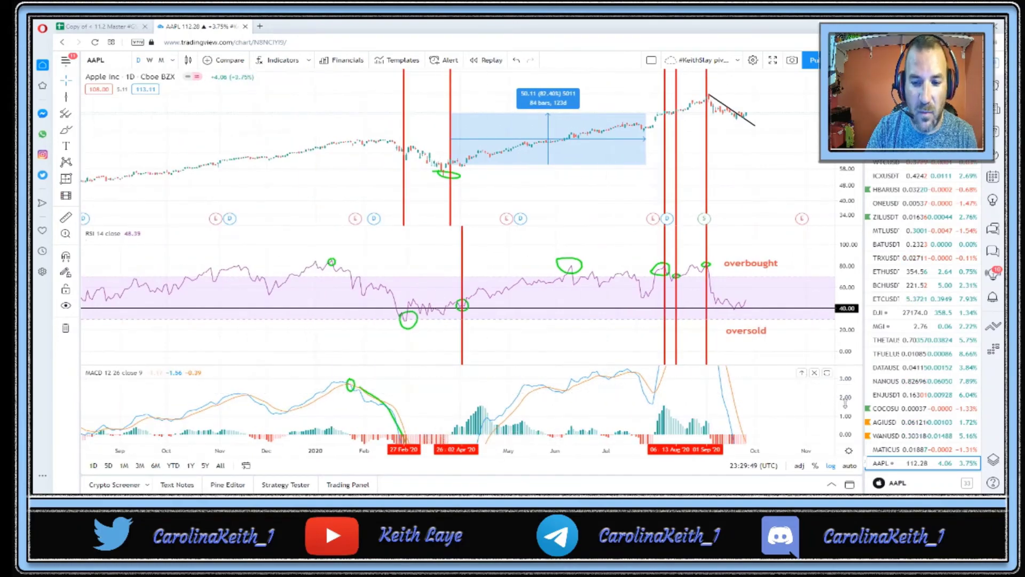
{"action": "left_click_drag", "start_coordinate": [674, 408], "coordinate": [613, 435]}
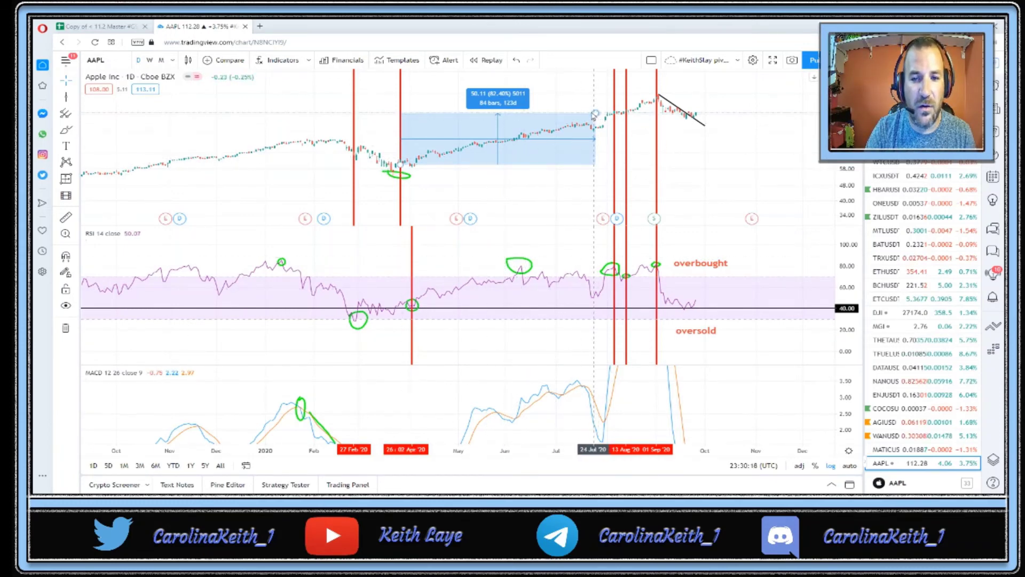
{"action": "left_click_drag", "start_coordinate": [594, 115], "coordinate": [521, 119]}
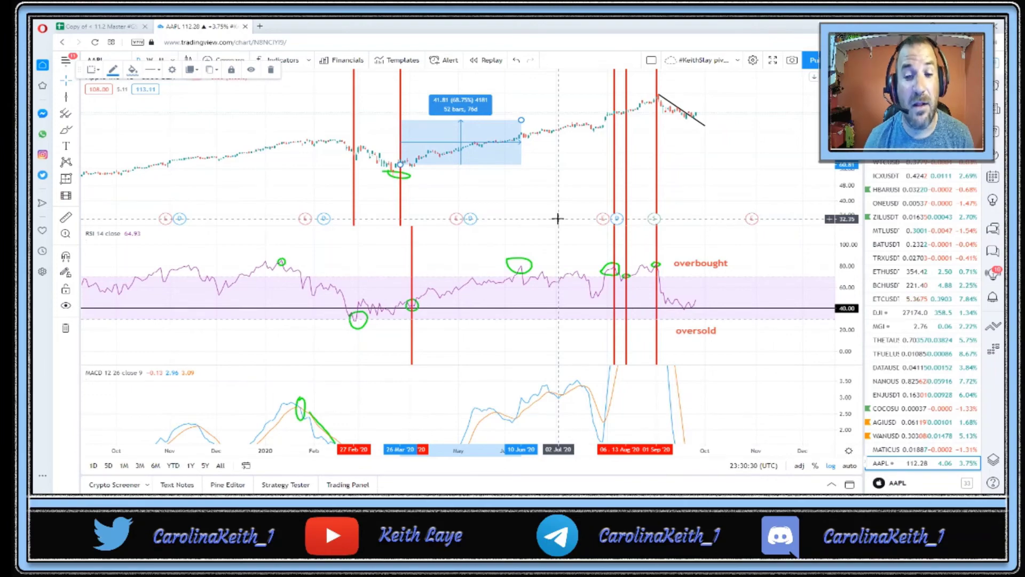
- Maximize the price pane and frame the candles from early 2020 through September 2020 with the measured rally in view
{"action": "scroll", "coordinate": [477, 181], "scroll_direction": "down", "scroll_amount": 5}
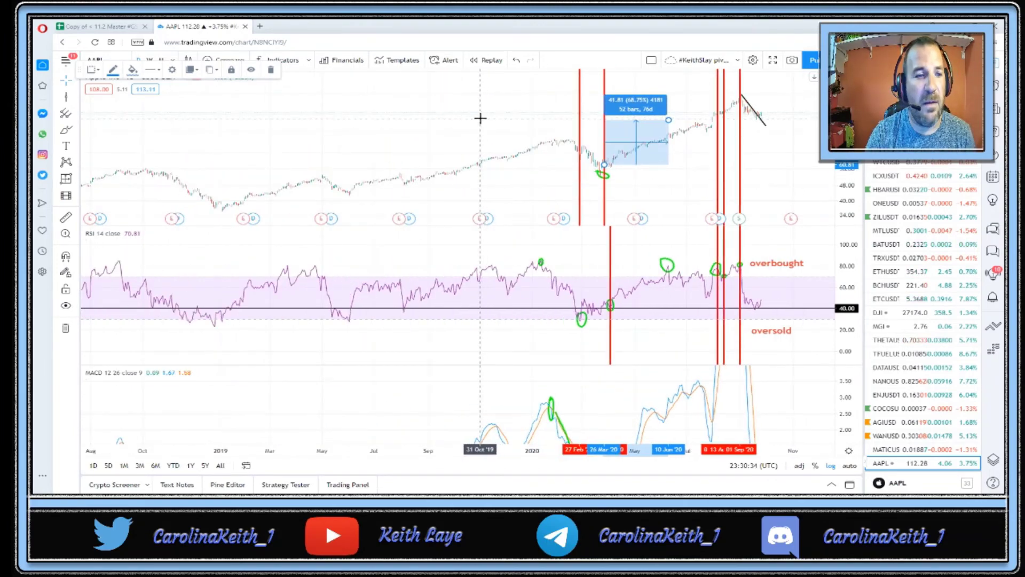
{"action": "left_click_drag", "start_coordinate": [453, 126], "coordinate": [266, 161]}
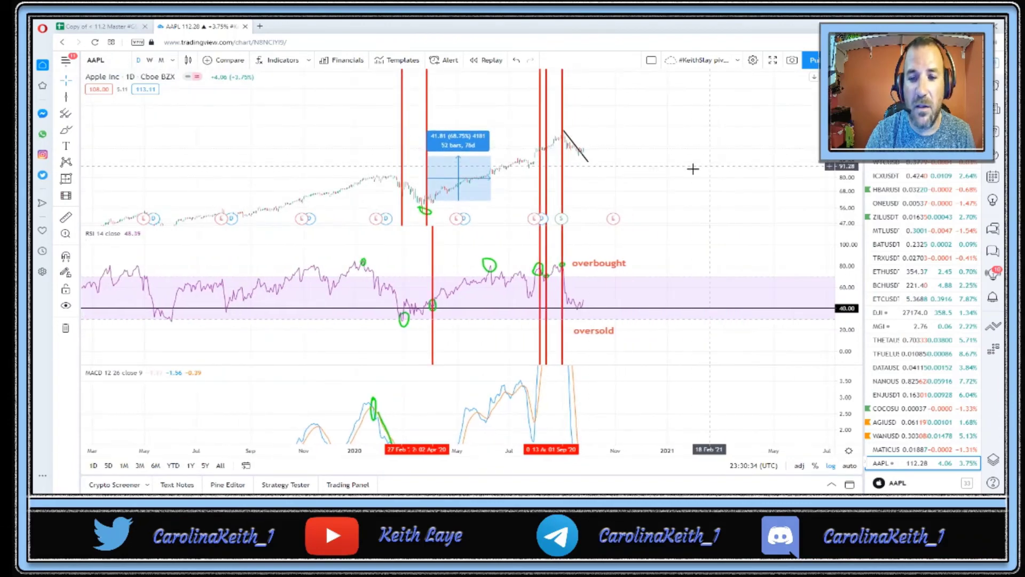
{"action": "double_click", "coordinate": [567, 193]}
{"action": "scroll", "coordinate": [551, 240], "scroll_direction": "up", "scroll_amount": 3}
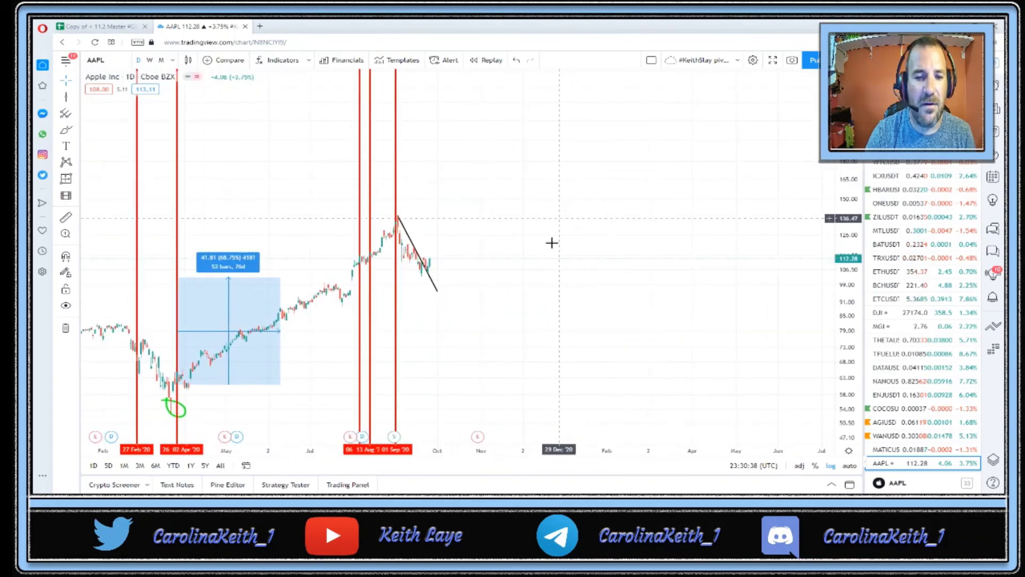
{"action": "left_click_drag", "start_coordinate": [634, 190], "coordinate": [705, 159]}
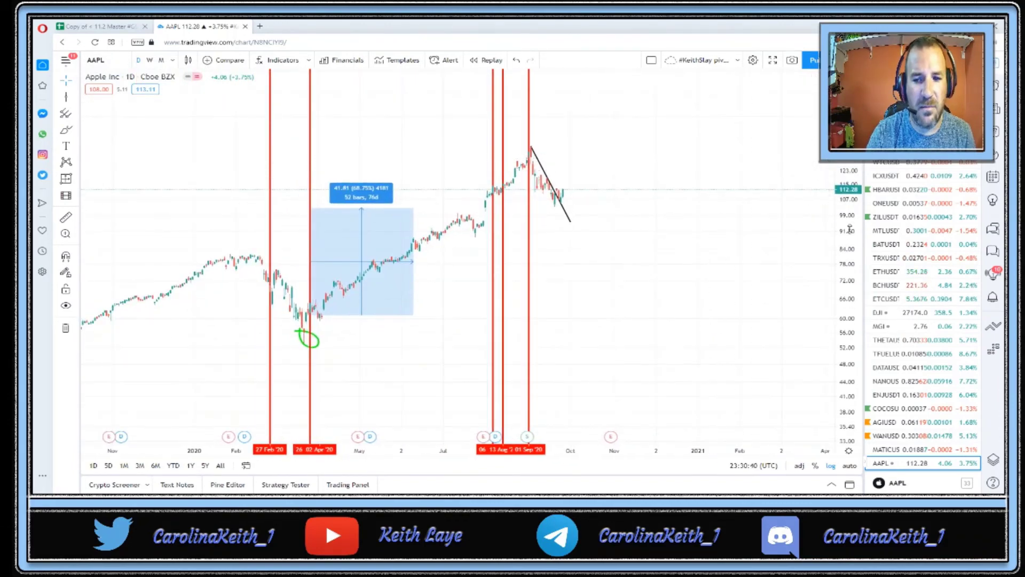
{"action": "scroll", "coordinate": [592, 268], "scroll_direction": "up", "scroll_amount": 2}
{"action": "left_click_drag", "start_coordinate": [592, 268], "coordinate": [743, 220]}
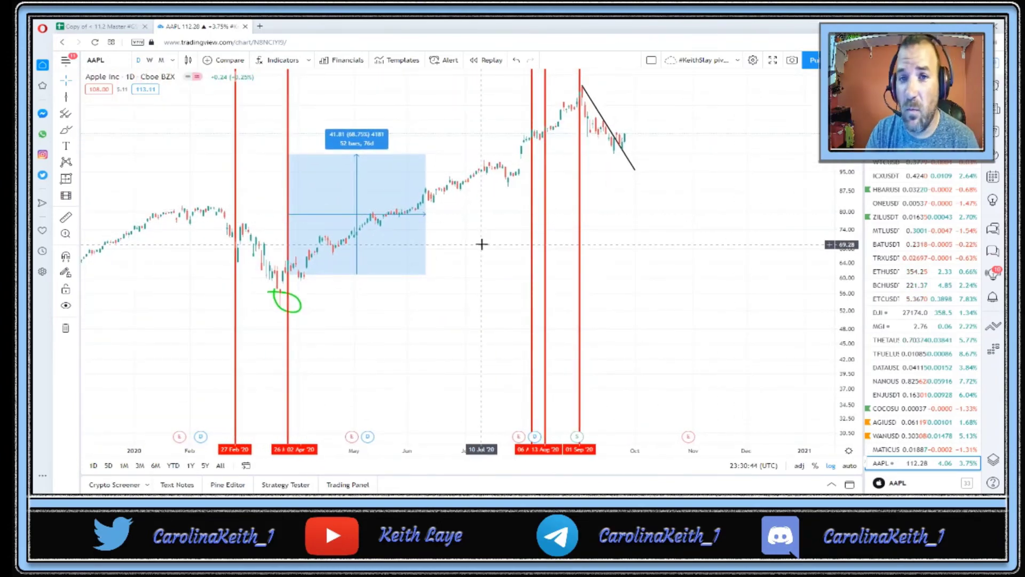
{"action": "left_click_drag", "start_coordinate": [502, 231], "coordinate": [531, 234]}
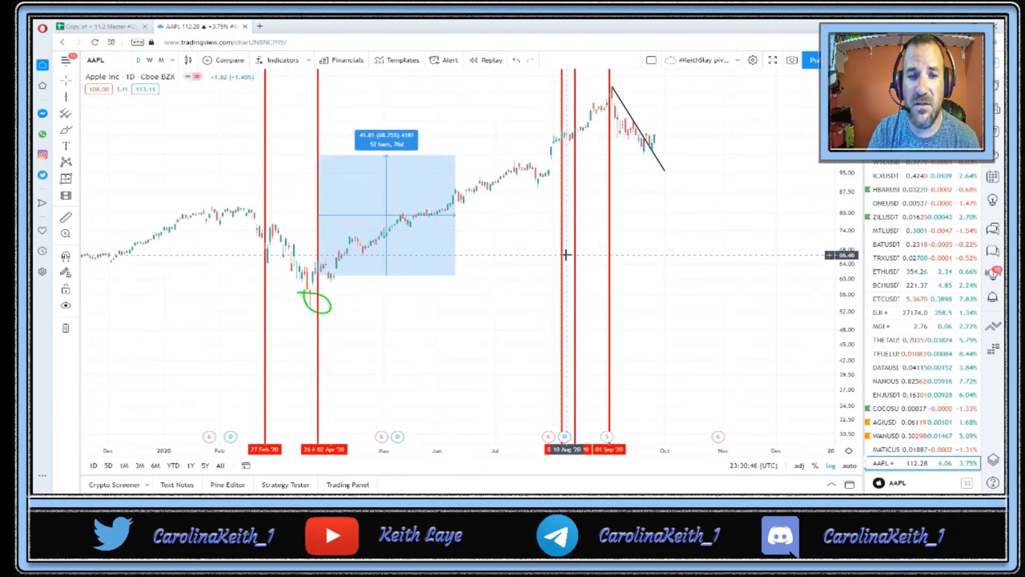
- Add the favorite indicator BEMA's Fibo + Pivot Reversal Strategy with Alerts to the price chart
{"action": "left_click", "coordinate": [277, 61]}
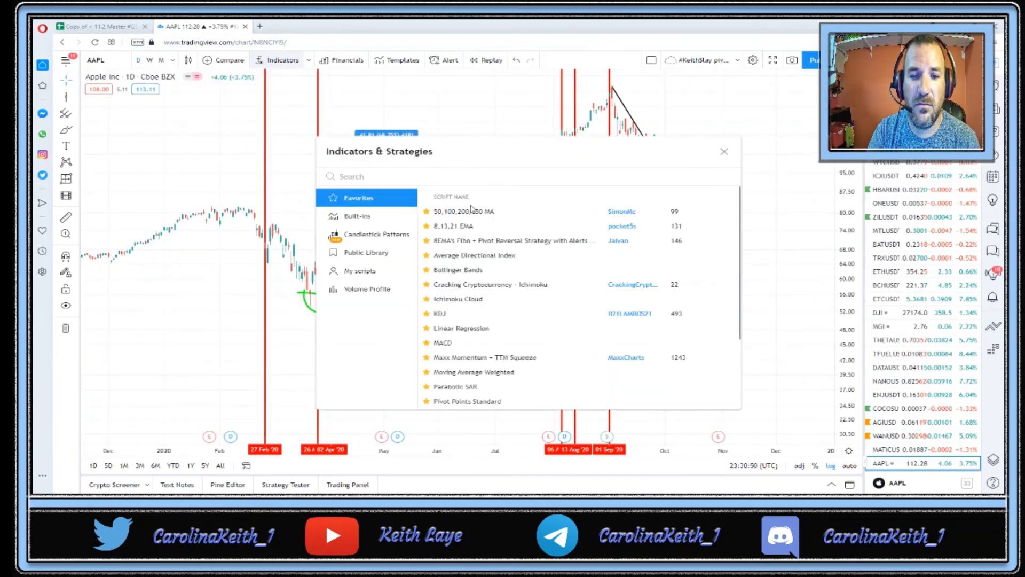
{"action": "left_click", "coordinate": [471, 242]}
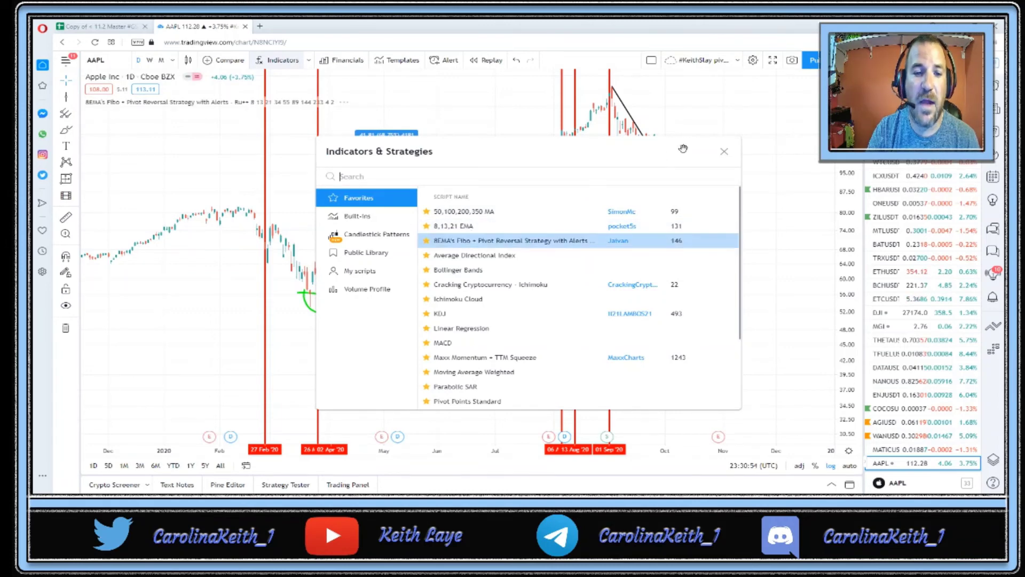
{"action": "left_click", "coordinate": [724, 151]}
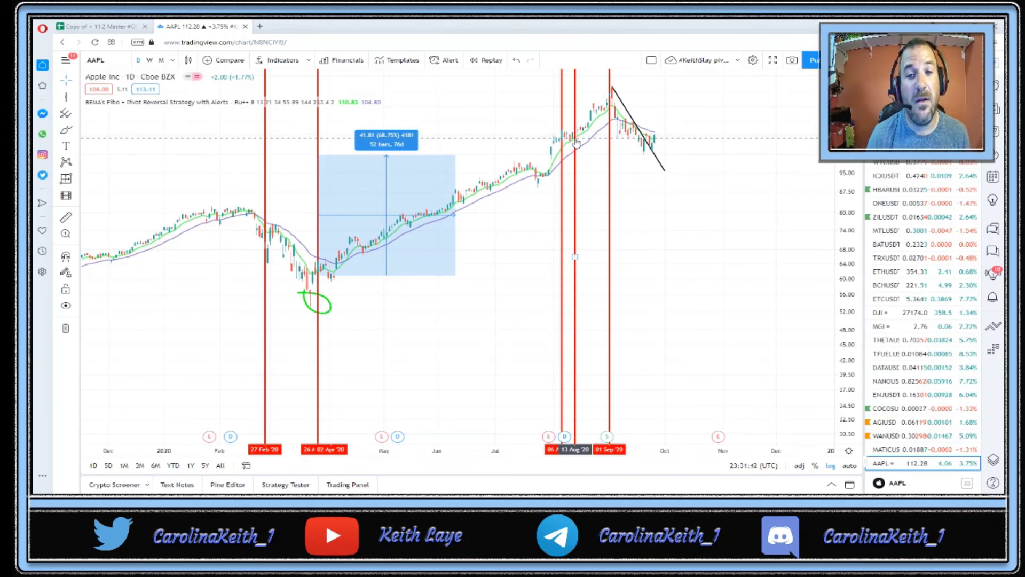
- Inspect the moving averages around the September 2020 decline, restore the RSI and MACD panes, and reset the MACD scale to auto-fit
{"action": "scroll", "coordinate": [540, 236], "scroll_direction": "up", "scroll_amount": 3}
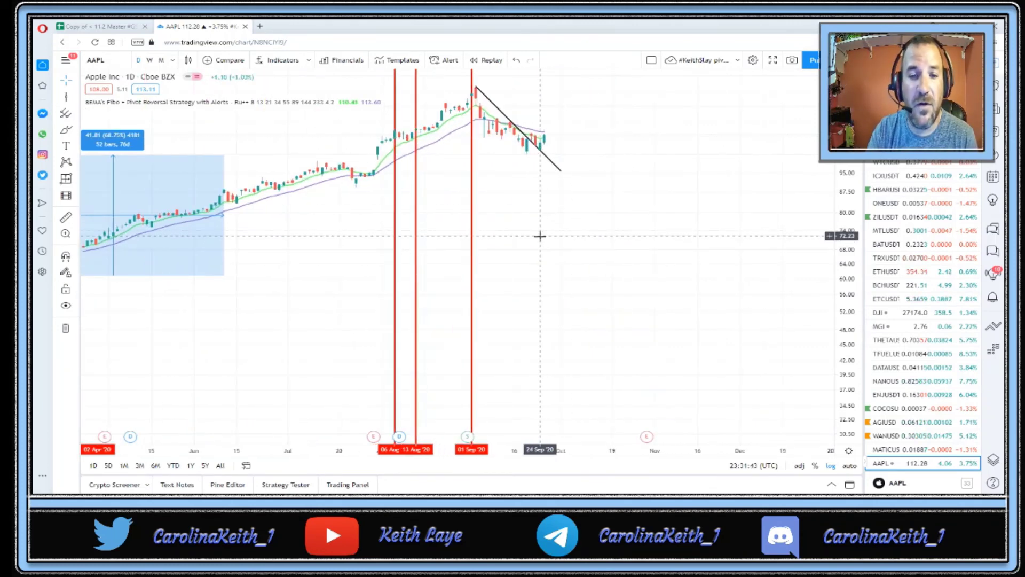
{"action": "left_click_drag", "start_coordinate": [540, 236], "coordinate": [518, 272]}
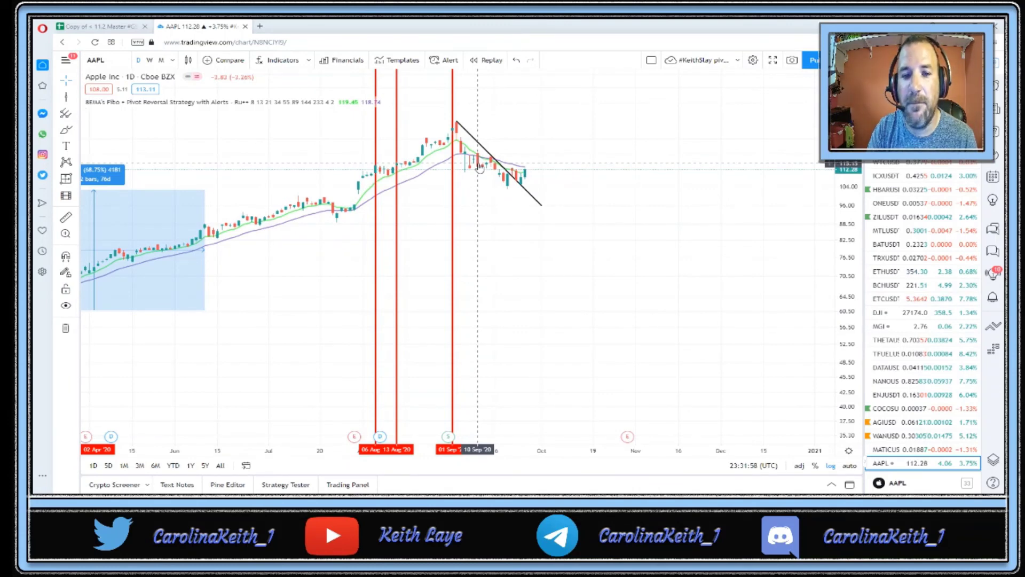
{"action": "double_click", "coordinate": [480, 218]}
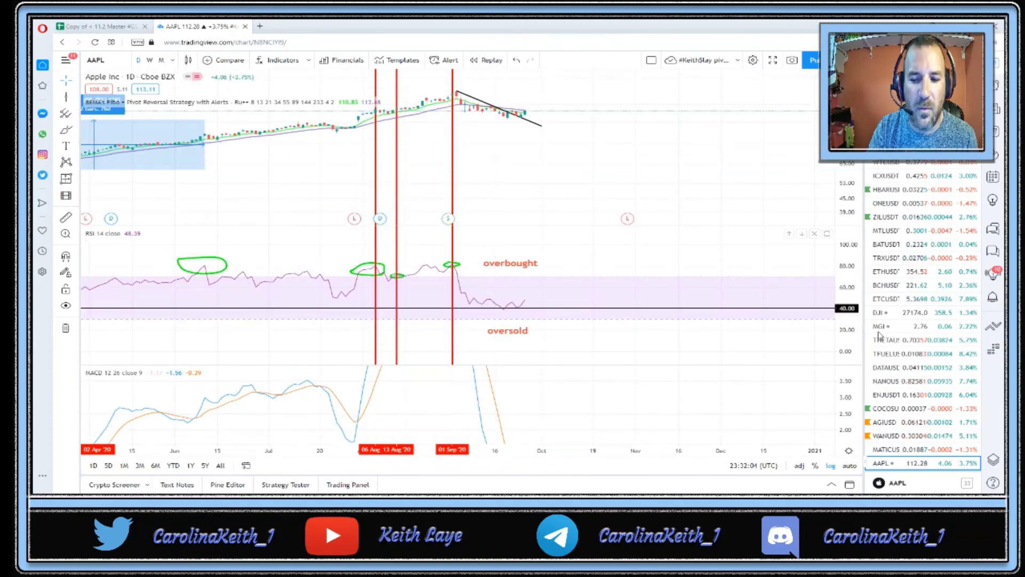
{"action": "double_click", "coordinate": [848, 384]}
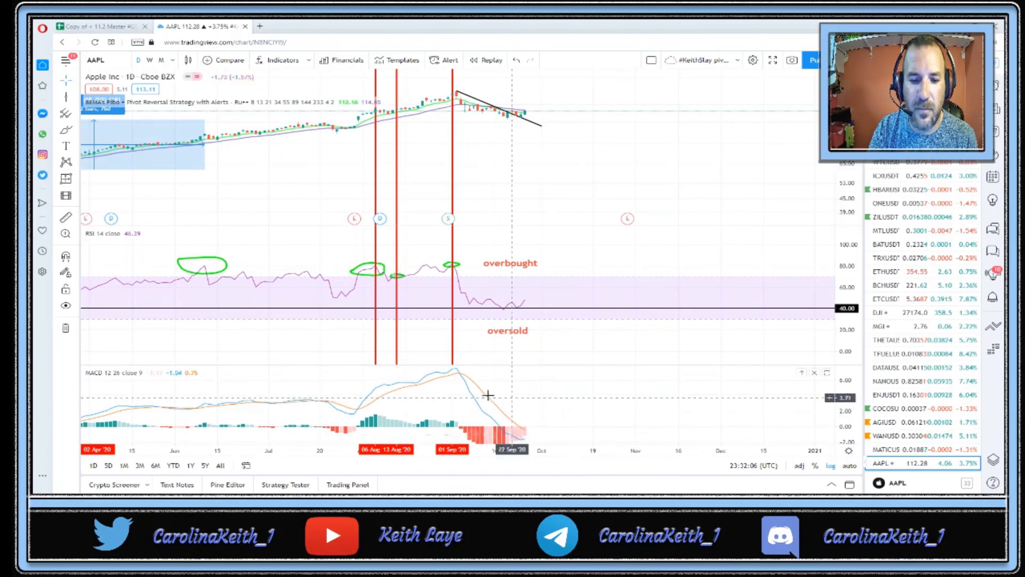